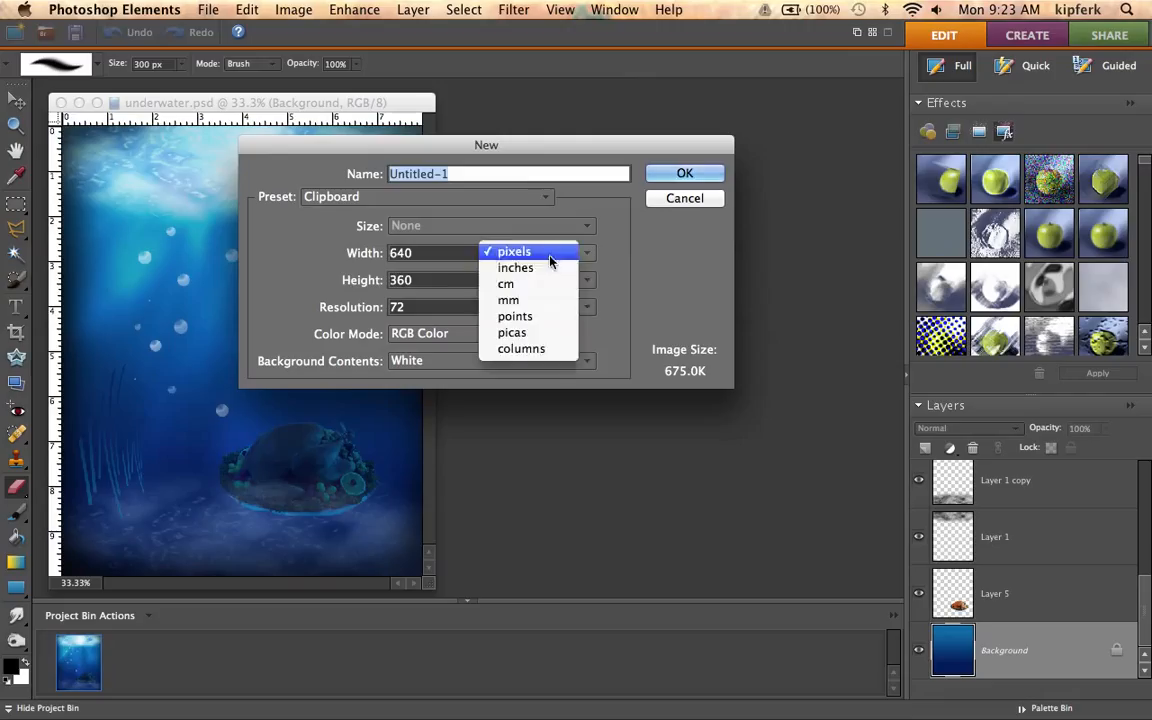
Step: Create a new blank document 8 inches wide and 10 inches high at 150 pixels/inch
{"action": "left_click", "coordinate": [512, 266]}
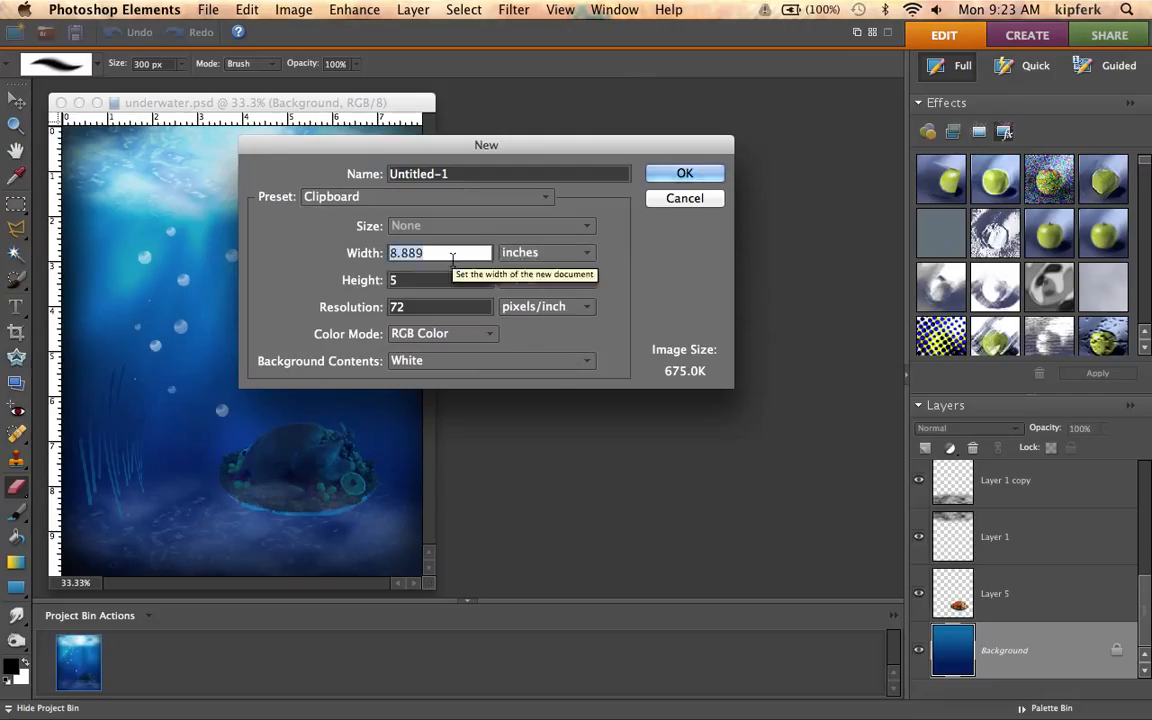
{"action": "type", "text": "8"}
{"action": "key", "text": "Tab"}
{"action": "type", "text": "10"}
{"action": "left_click", "coordinate": [443, 307]}
{"action": "key", "text": "BackSpace"}
{"action": "type", "text": "16"}
{"action": "key", "text": "BackSpace"}
{"action": "key", "text": "BackSpace"}
{"action": "key", "text": "BackSpace"}
{"action": "type", "text": "150"}
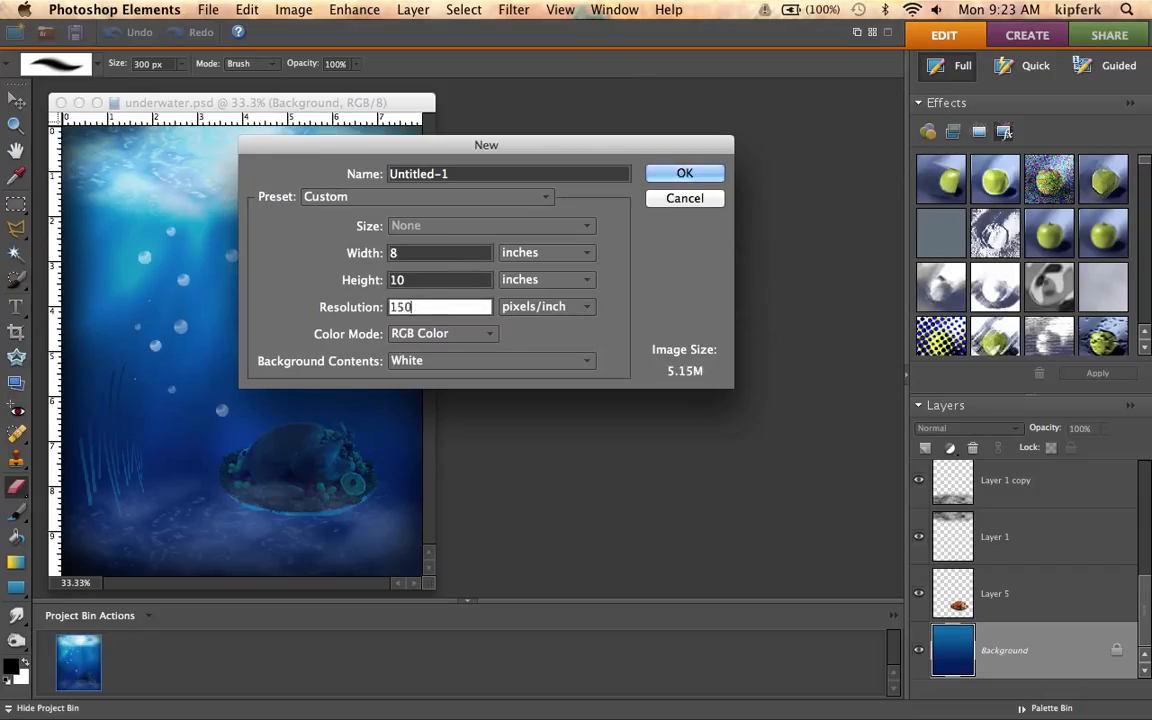
{"action": "left_click", "coordinate": [664, 174]}
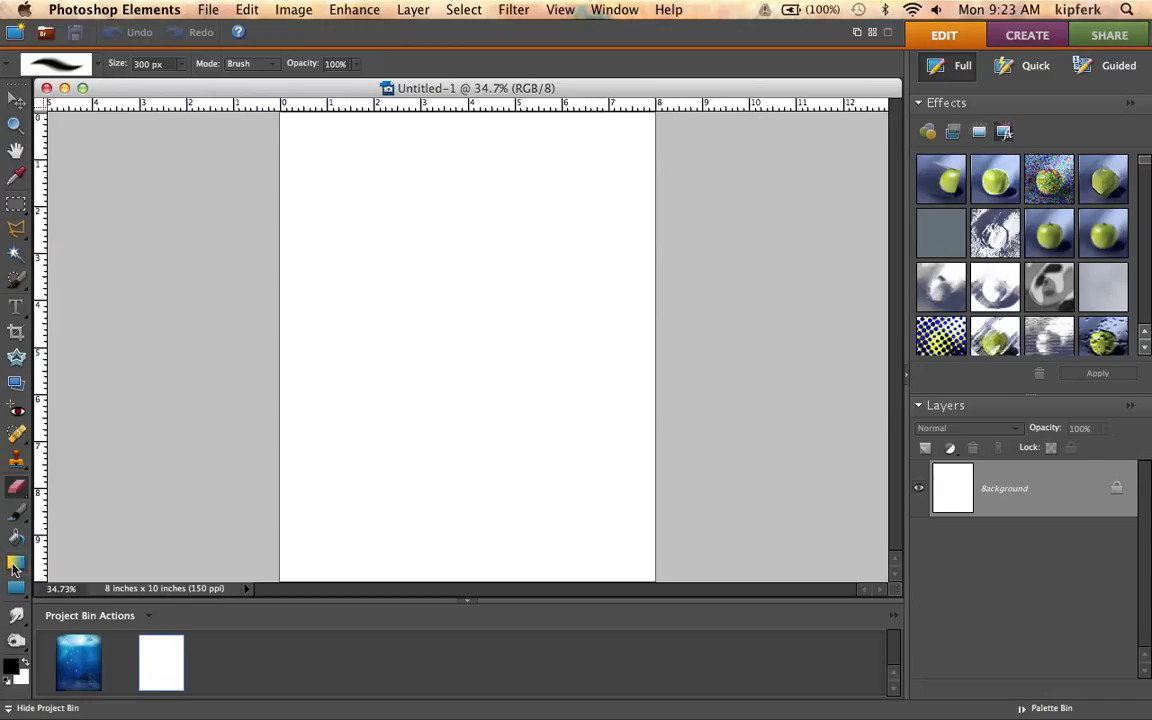
Step: Open the gradient for editing with the Gradient tool and set its starting color stop to blue 3481bd
{"action": "left_click", "coordinate": [14, 565]}
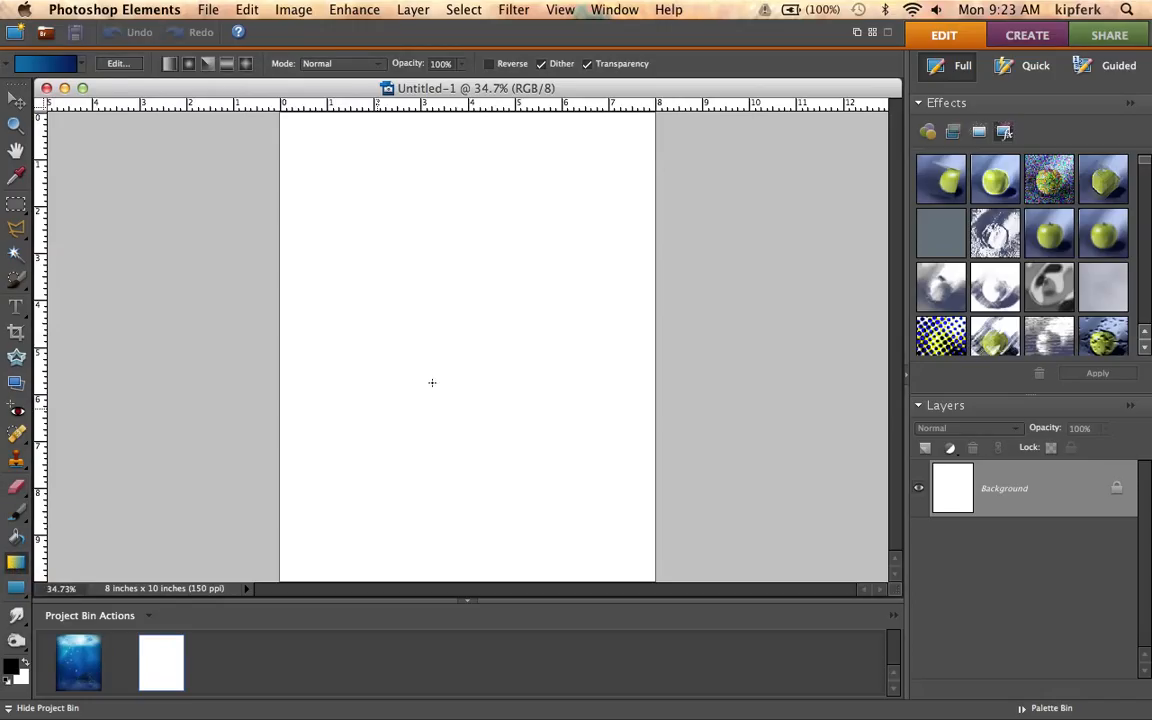
{"action": "left_click", "coordinate": [48, 63]}
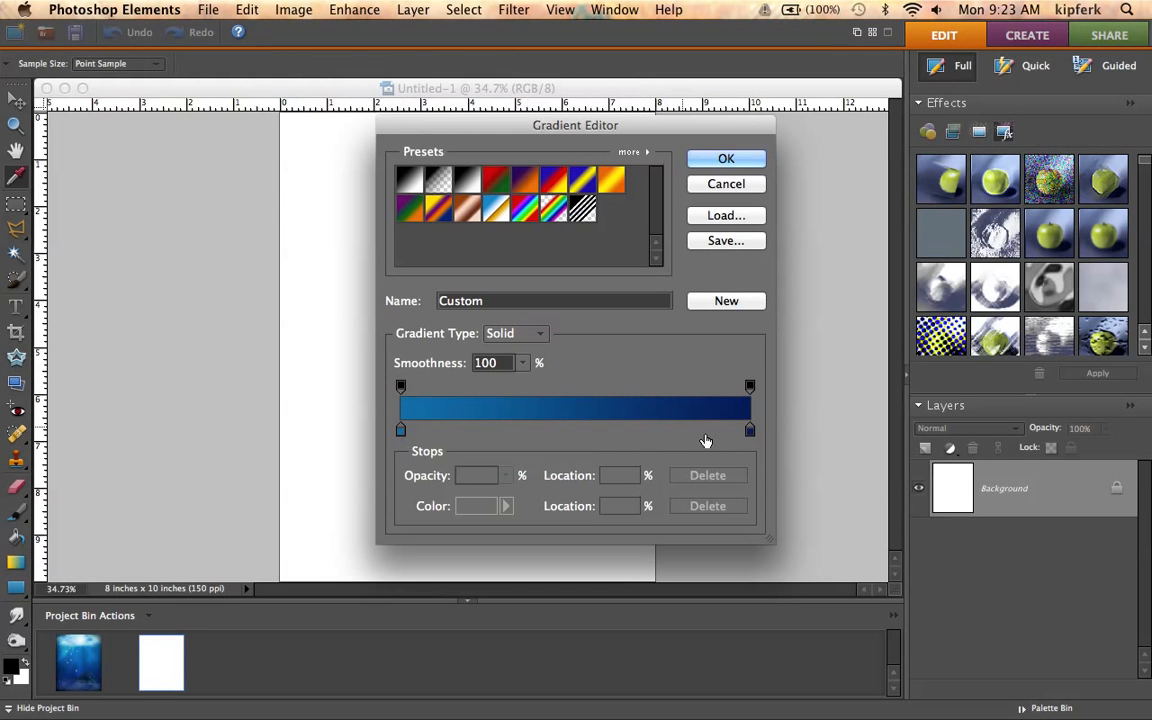
{"action": "left_click", "coordinate": [400, 431]}
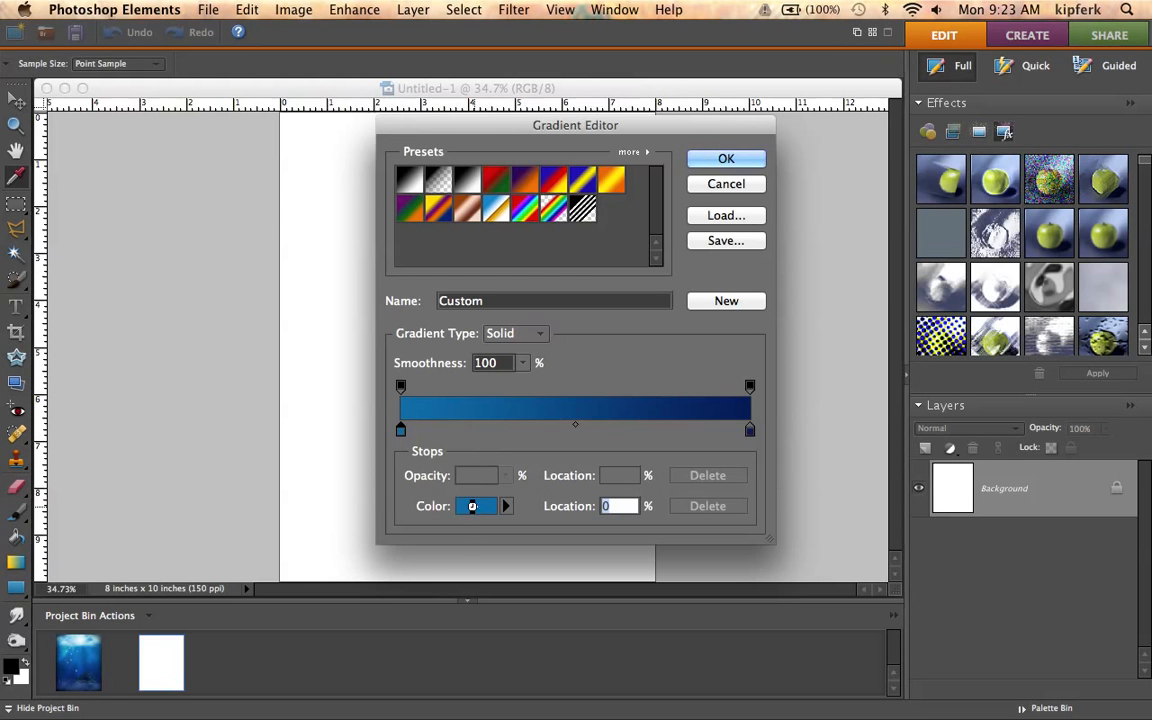
{"action": "left_click", "coordinate": [471, 505]}
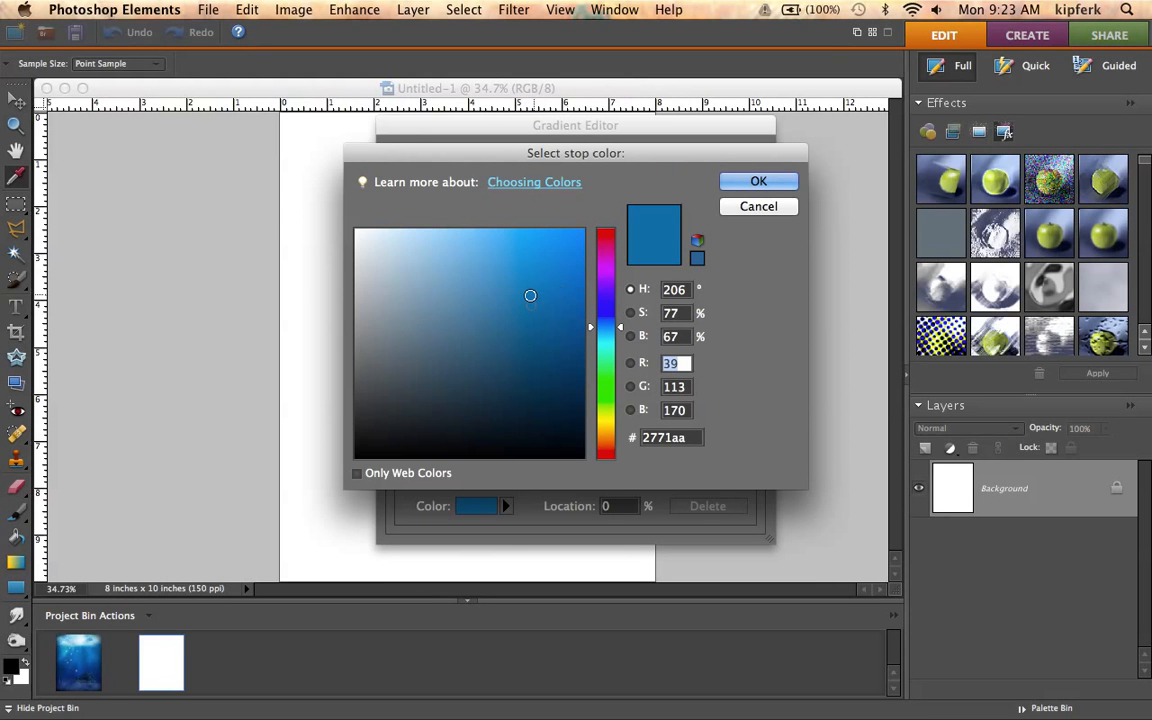
{"action": "left_click", "coordinate": [528, 295]}
{"action": "left_click", "coordinate": [521, 289]}
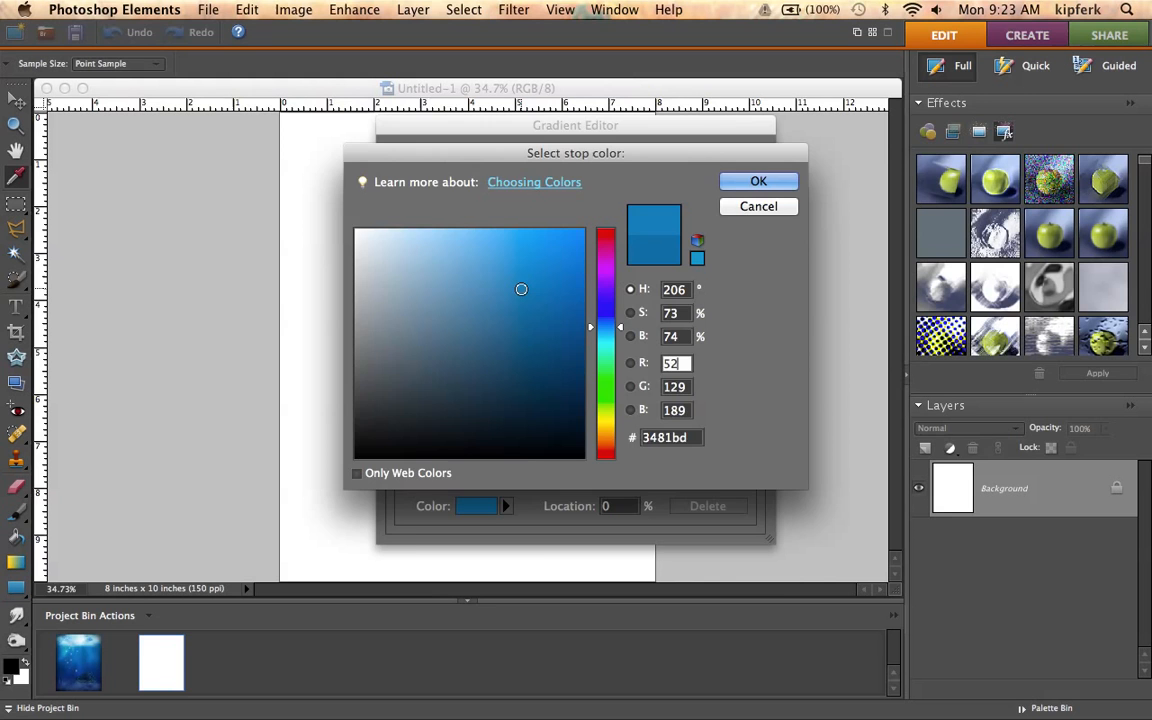
{"action": "left_click", "coordinate": [758, 181]}
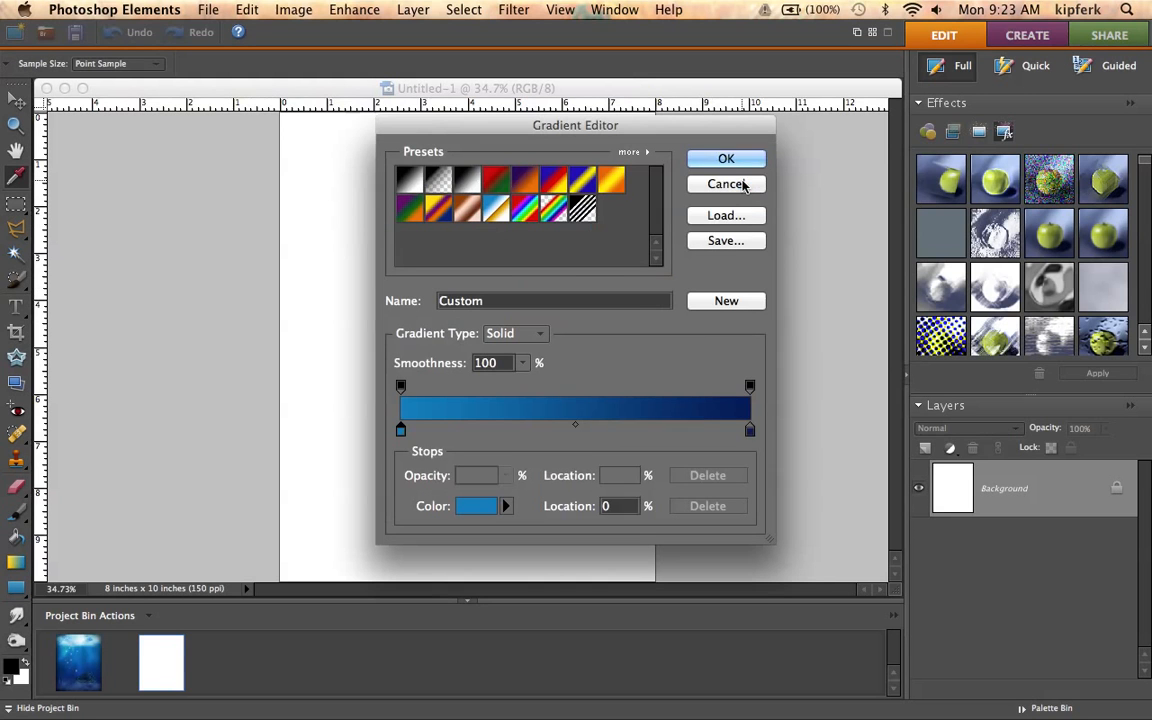
Step: Set the gradient's end color stop to dark navy 021d4e and accept the edited gradient
{"action": "left_click", "coordinate": [750, 430]}
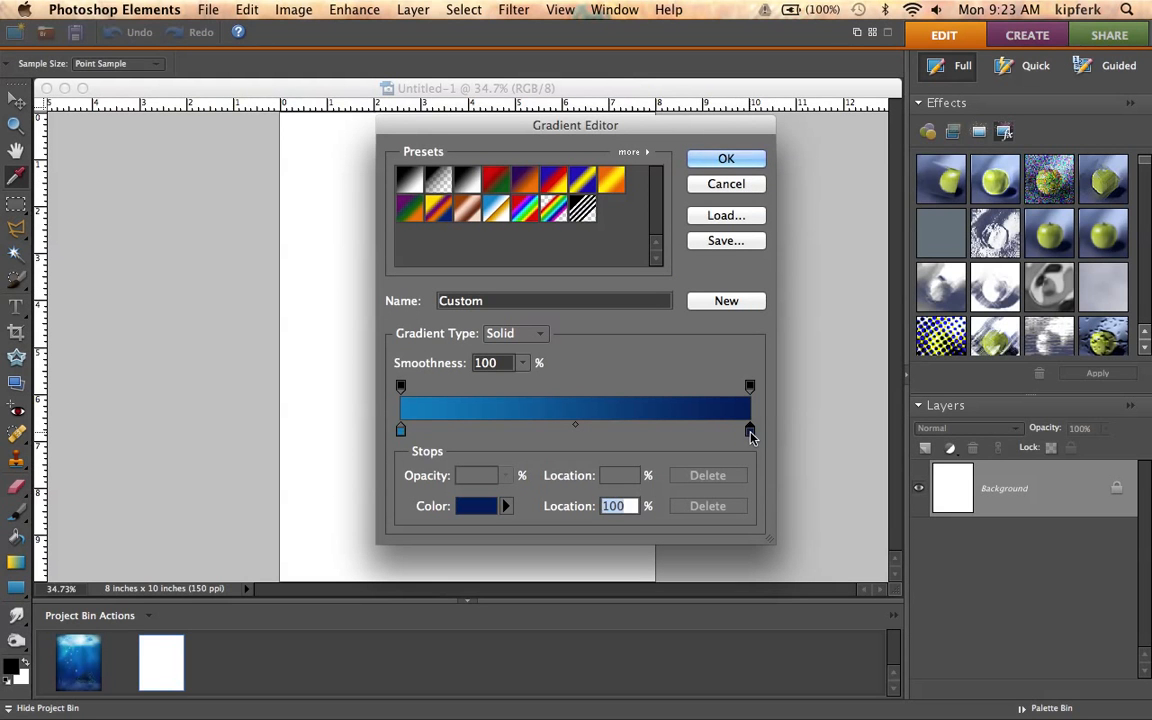
{"action": "left_click", "coordinate": [476, 507]}
{"action": "left_click", "coordinate": [578, 386]}
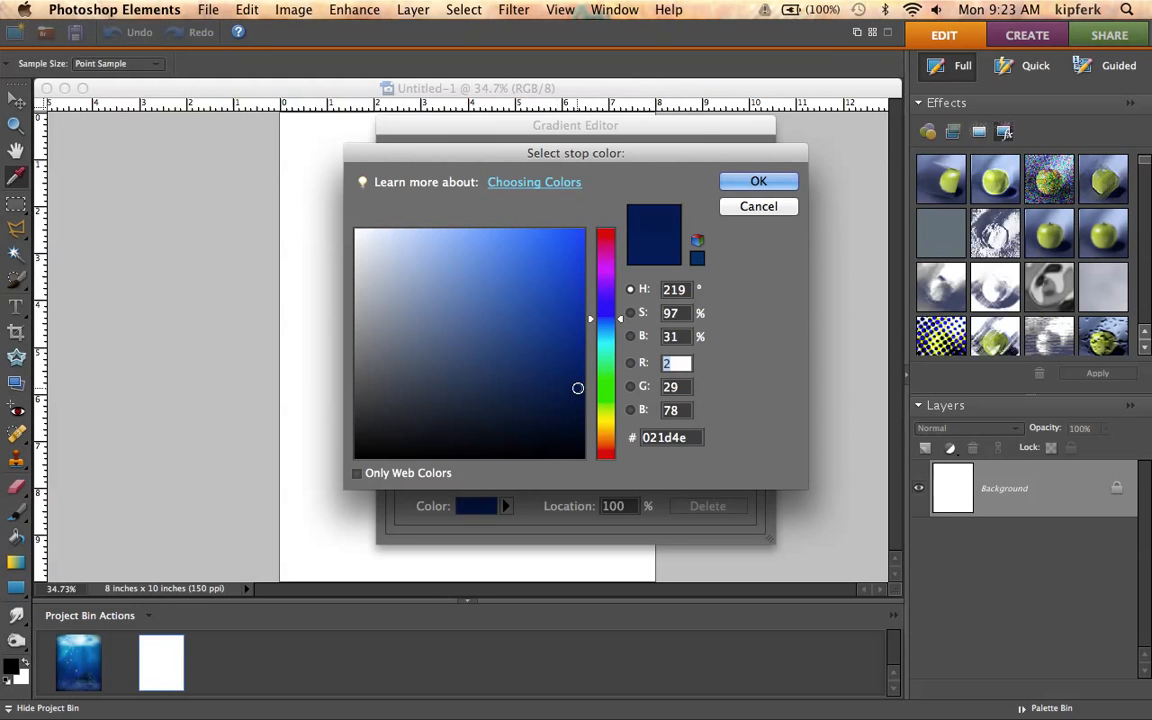
{"action": "left_click", "coordinate": [752, 182]}
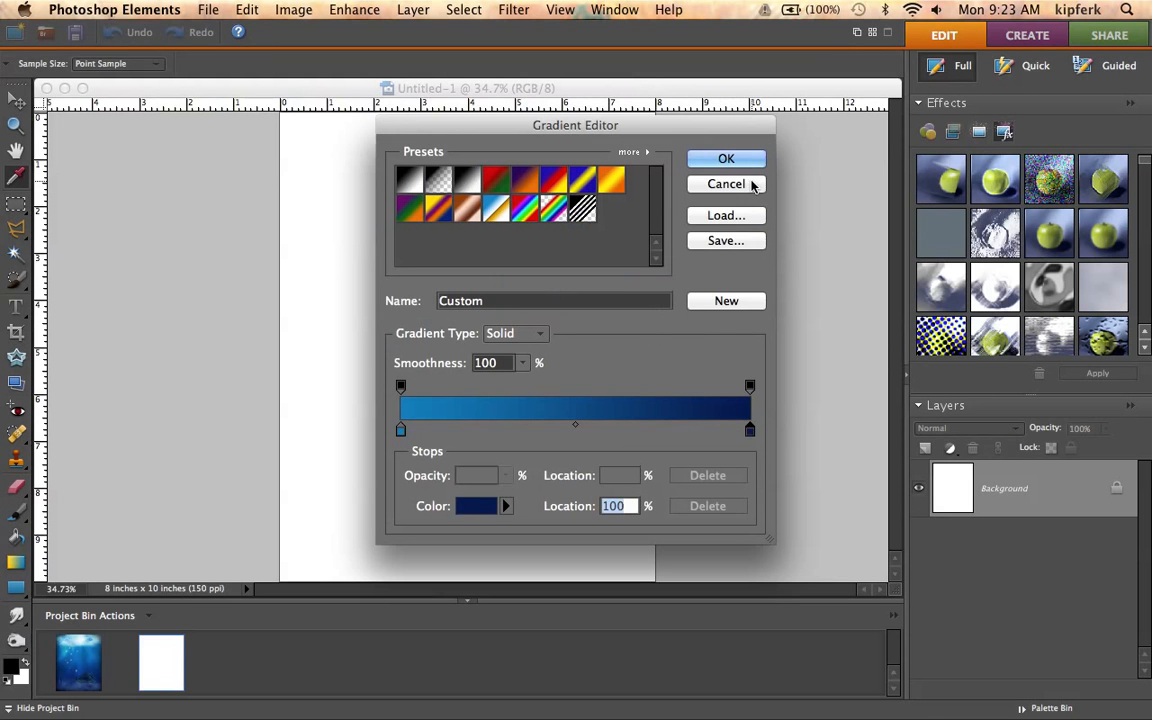
{"action": "left_click", "coordinate": [720, 159]}
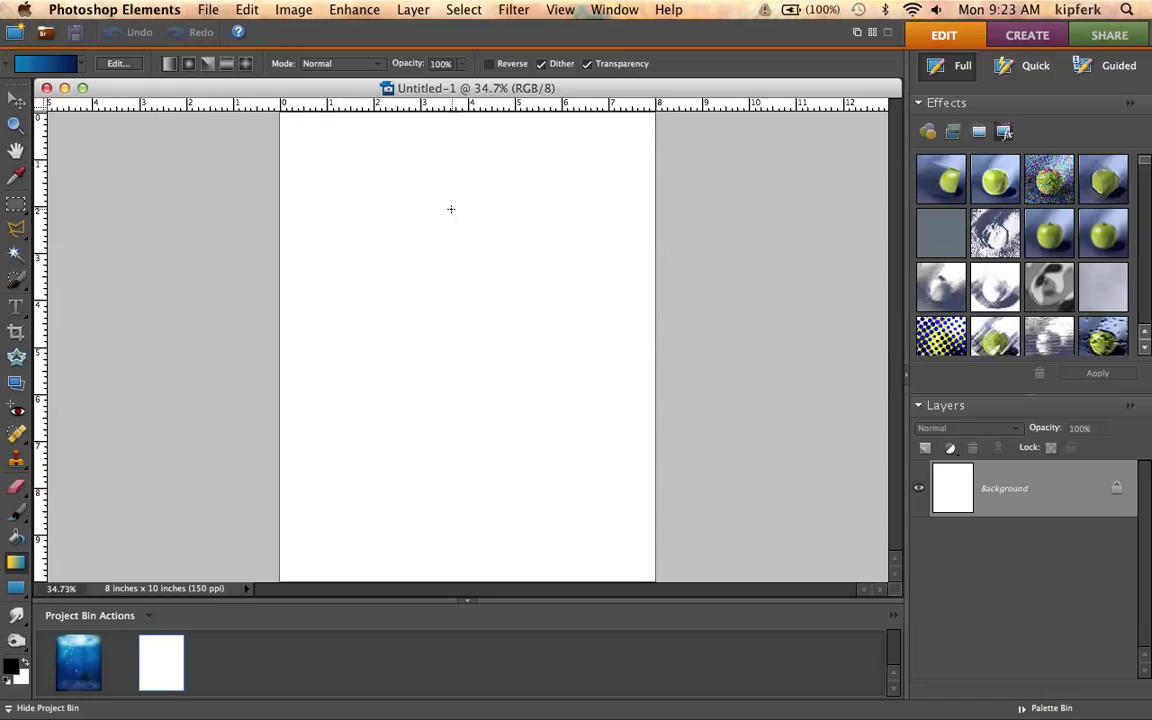
Step: Fill the Background with the gradient vertically, light blue from about 1.3 inches below the top edge to navy at about 8 inches
{"action": "left_click_drag", "start_coordinate": [446, 188], "coordinate": [450, 500]}
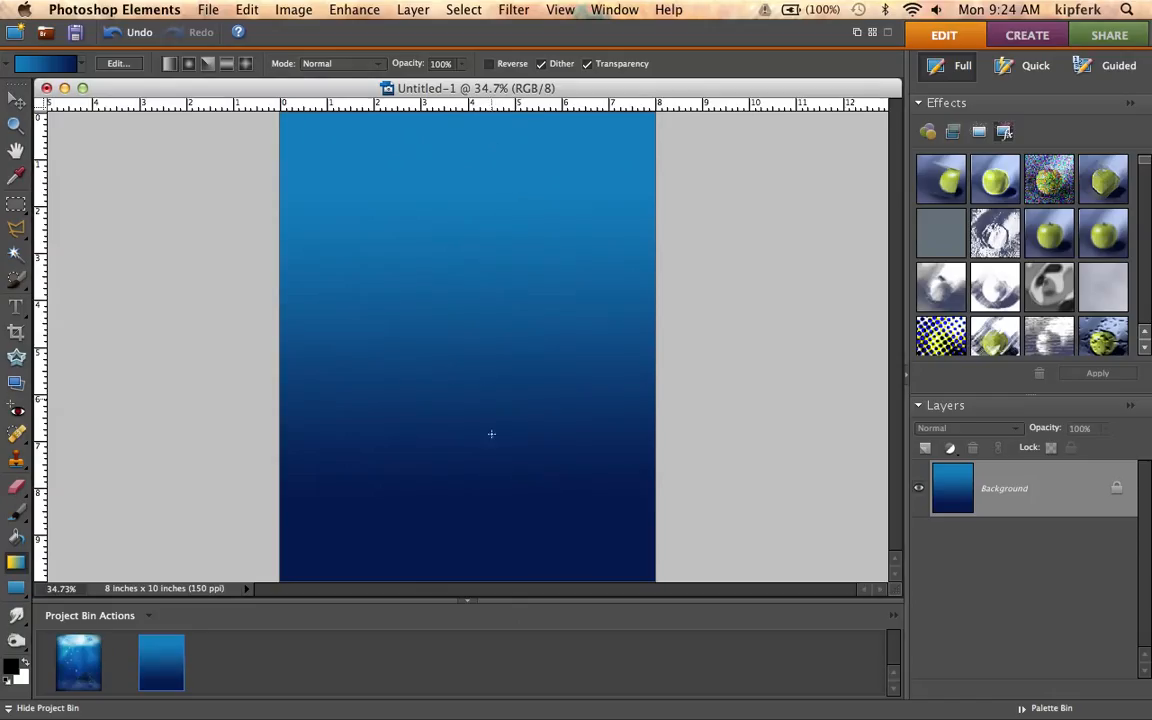
{"action": "left_click_drag", "start_coordinate": [458, 165], "coordinate": [462, 487]}
{"action": "left_click_drag", "start_coordinate": [466, 176], "coordinate": [462, 484]}
Step: Add a new layer and make a rectangular selection across the full canvas width, about 3.6 inches tall, in the upper half
{"action": "left_click", "coordinate": [924, 447]}
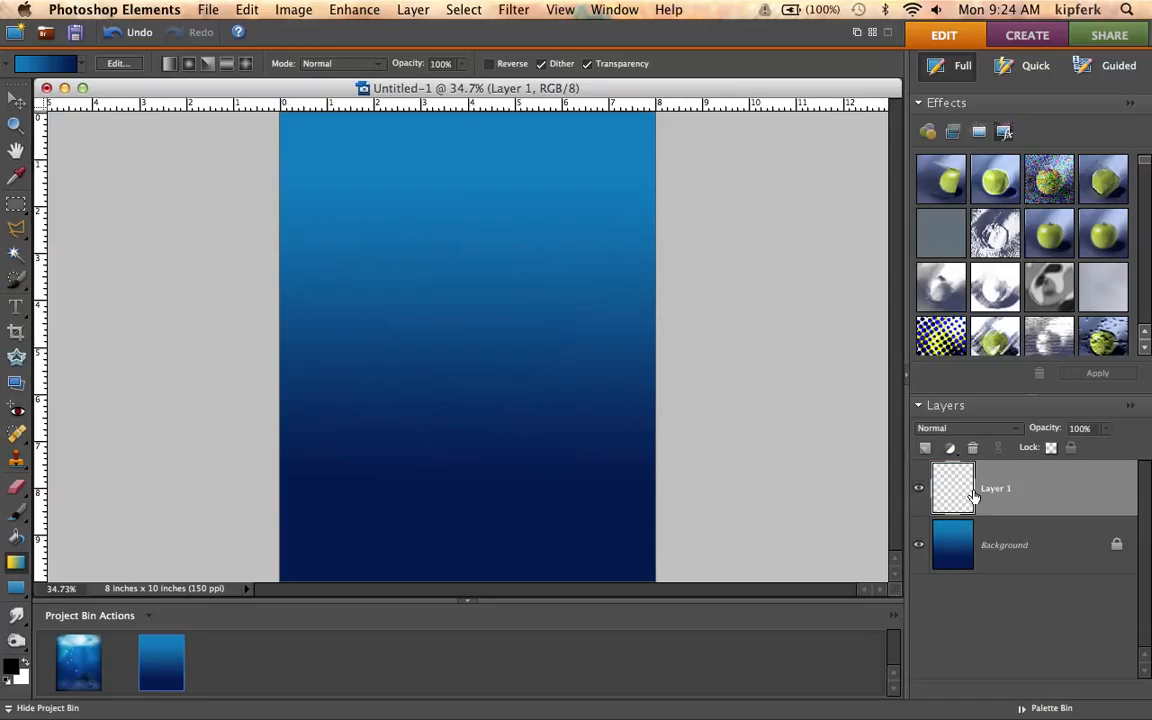
{"action": "left_click", "coordinate": [18, 210]}
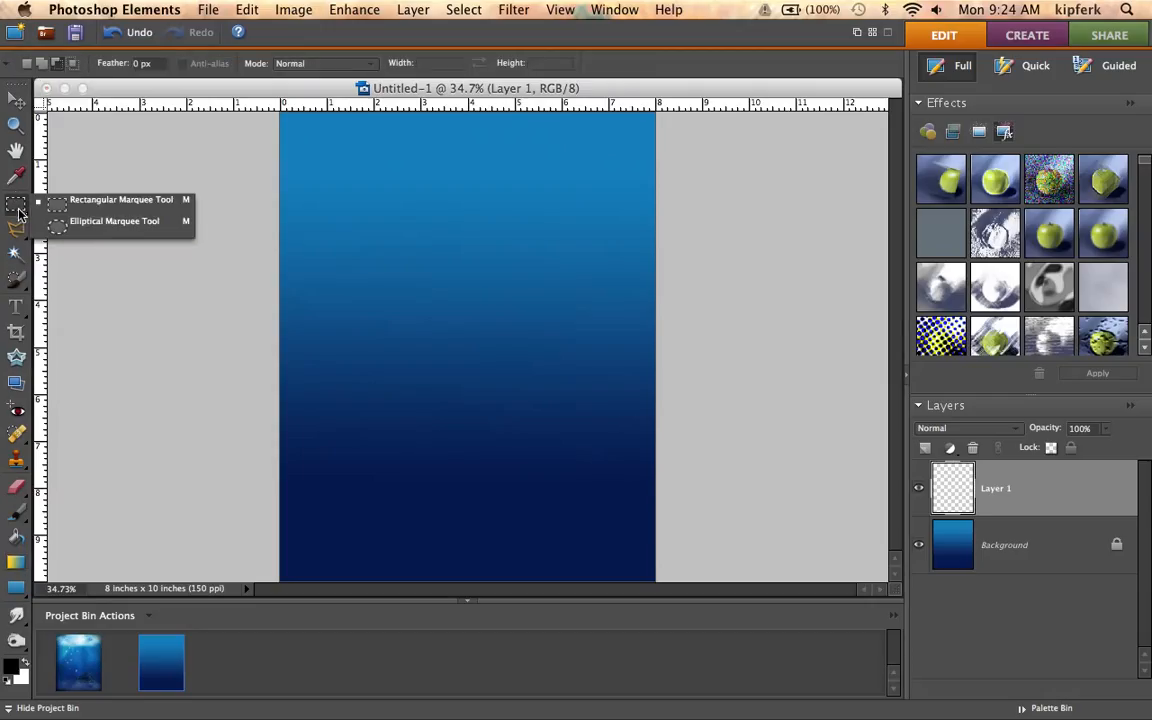
{"action": "left_click", "coordinate": [90, 203]}
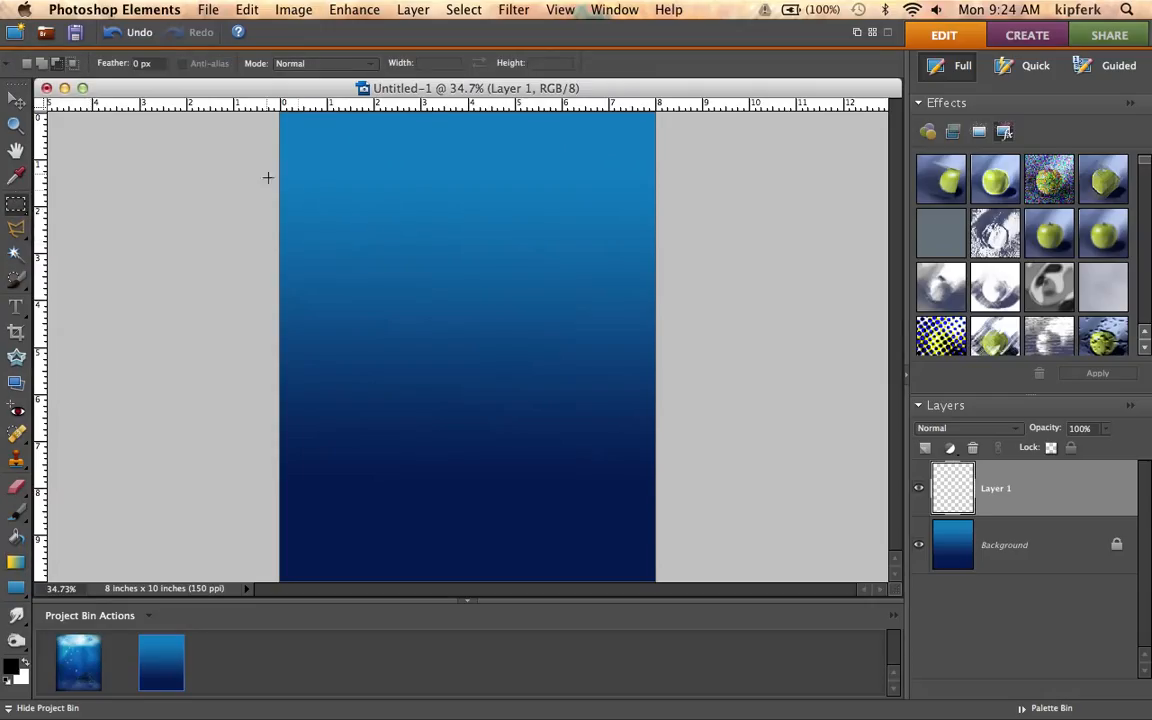
{"action": "left_click_drag", "start_coordinate": [436, 249], "coordinate": [663, 350]}
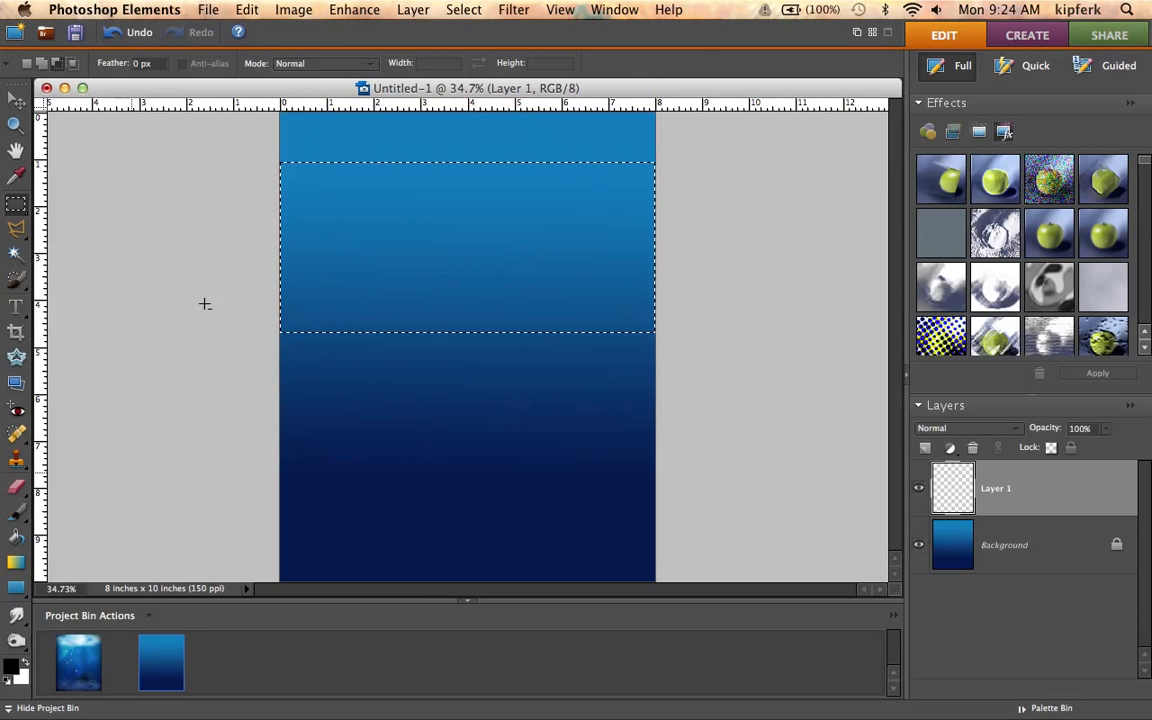
Step: Render Clouds inside the rectangular selection on Layer 1
{"action": "left_click", "coordinate": [513, 9]}
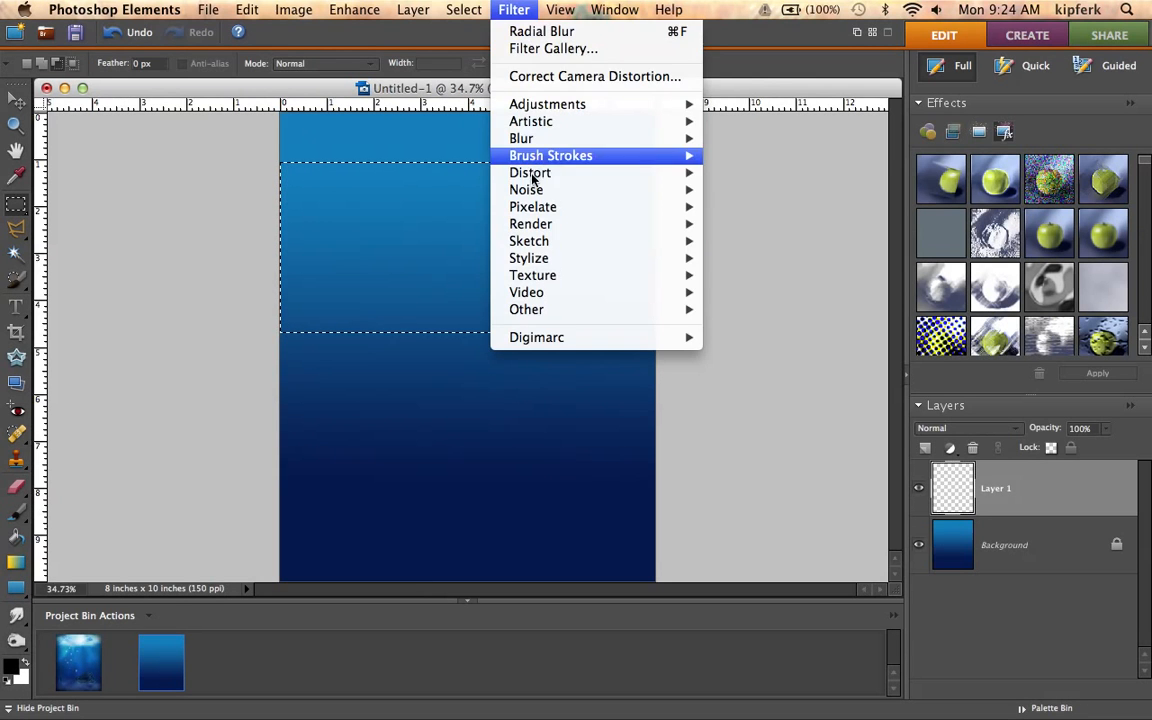
{"action": "mouse_move", "coordinate": [540, 178]}
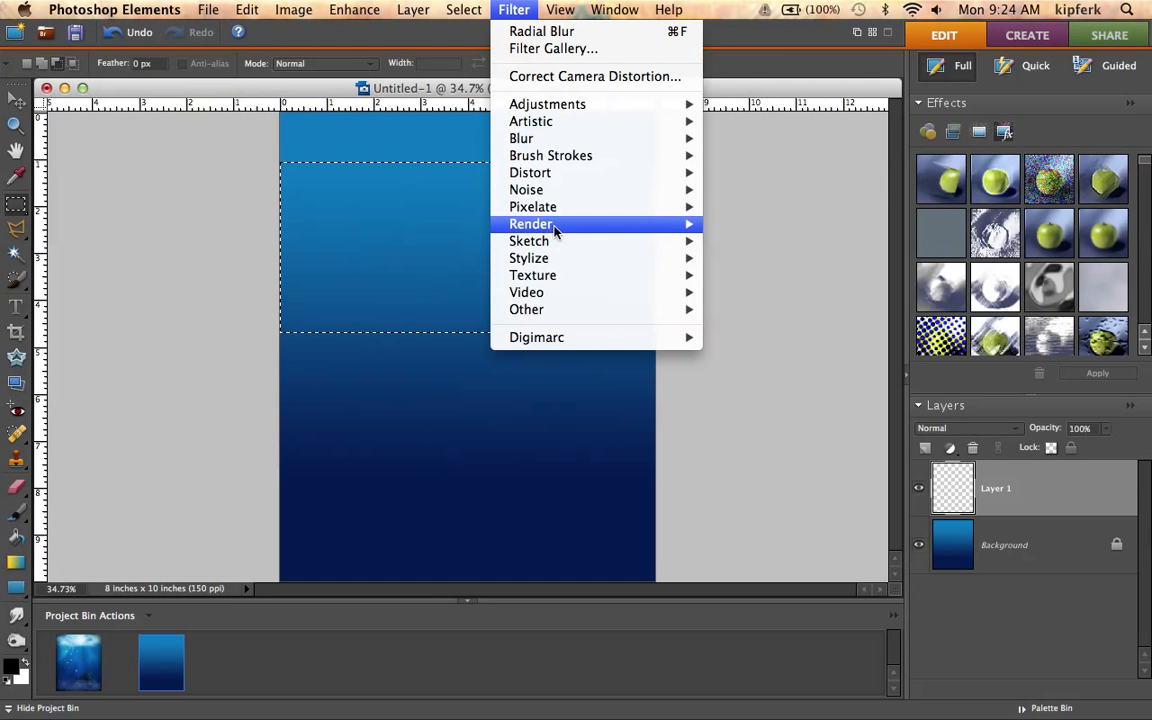
{"action": "mouse_move", "coordinate": [553, 231]}
{"action": "left_click", "coordinate": [740, 242]}
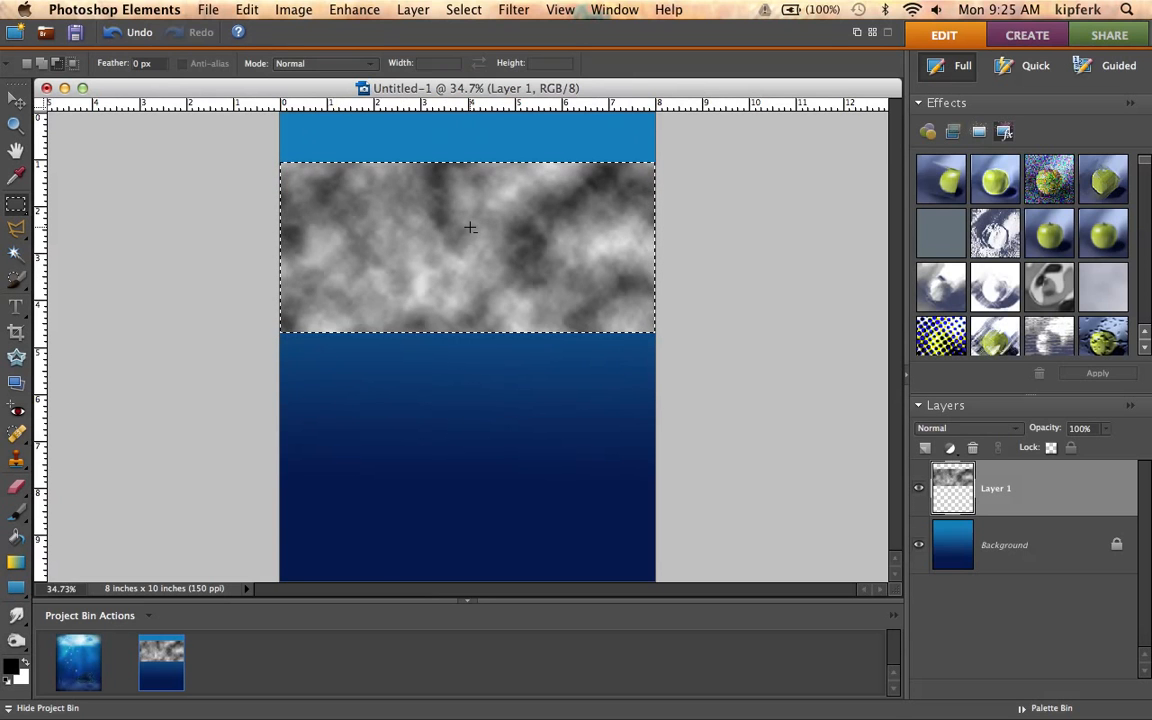
Step: Open the Filter Gallery for the rendered clouds and show the Artistic filters
{"action": "left_click", "coordinate": [524, 10]}
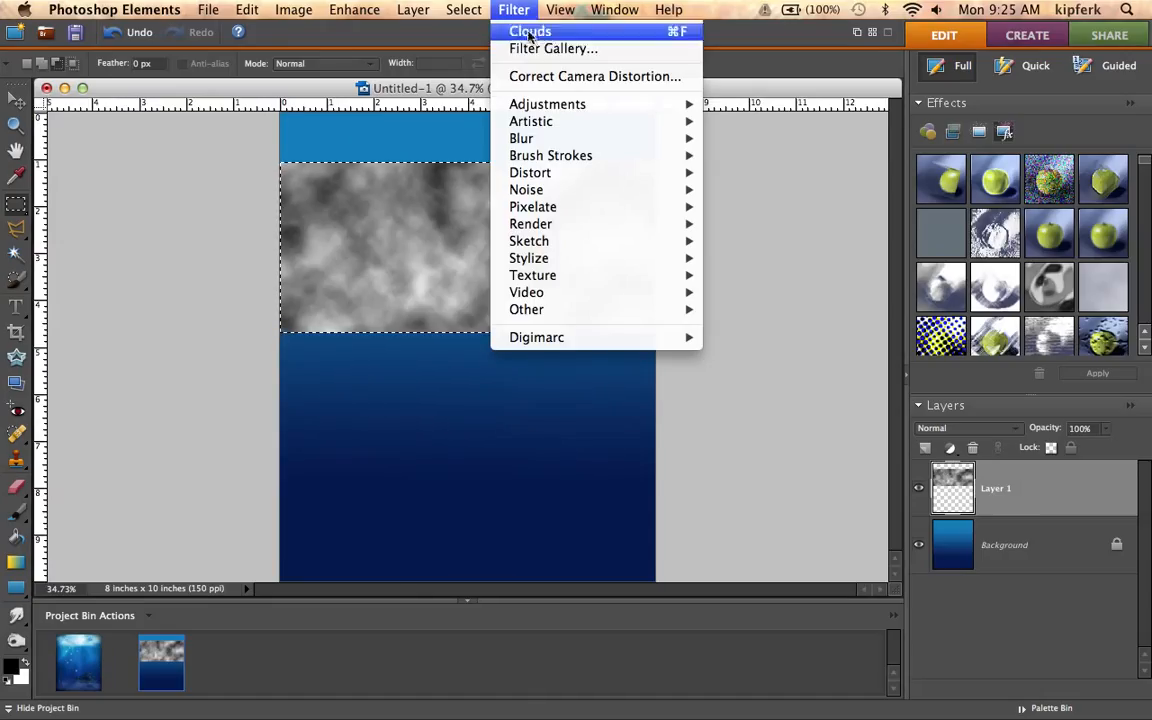
{"action": "left_click", "coordinate": [577, 51]}
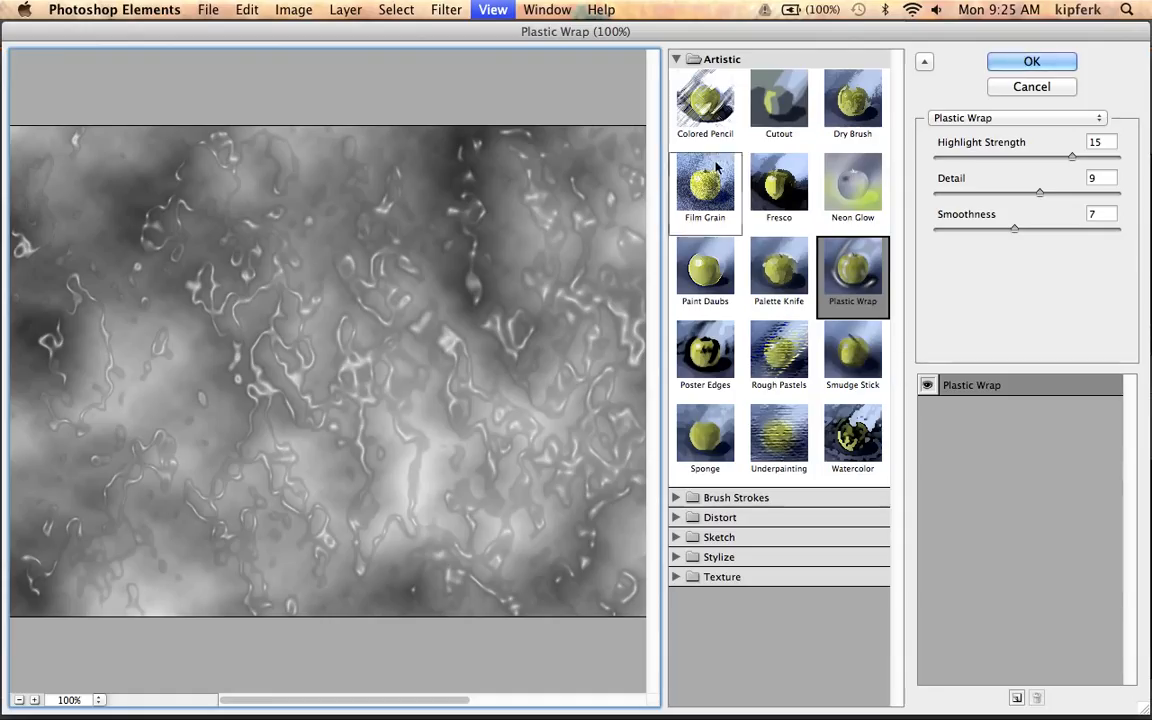
{"action": "left_click", "coordinate": [700, 59]}
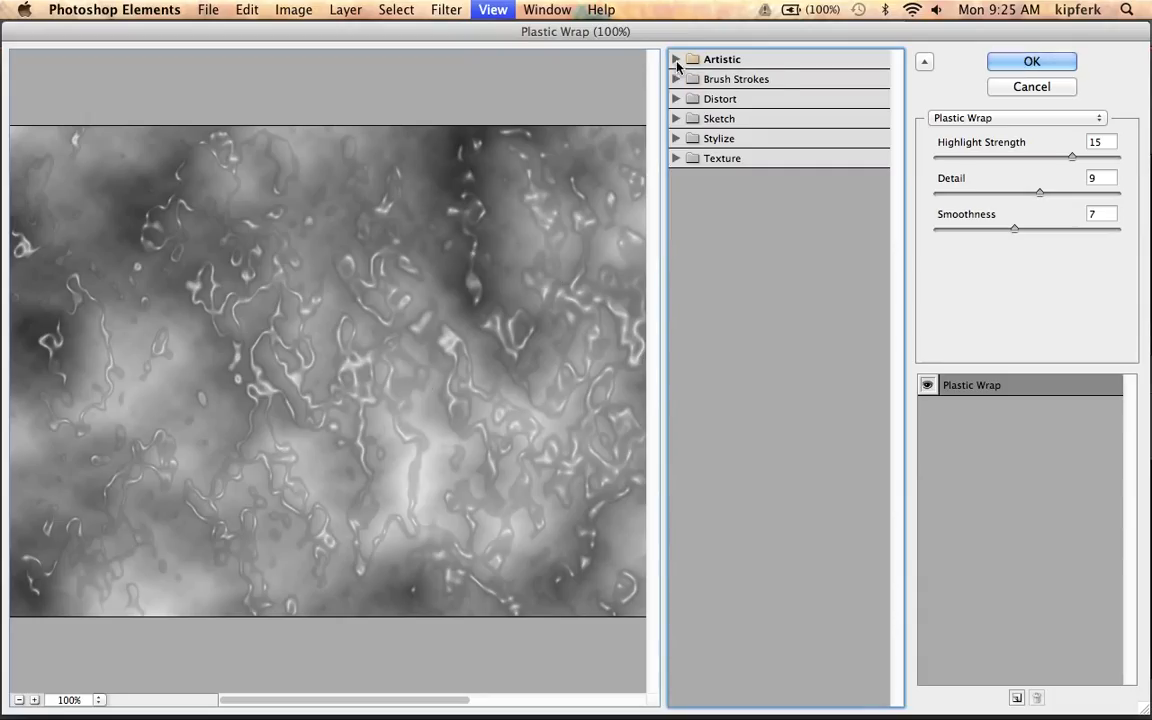
{"action": "left_click", "coordinate": [19, 701]}
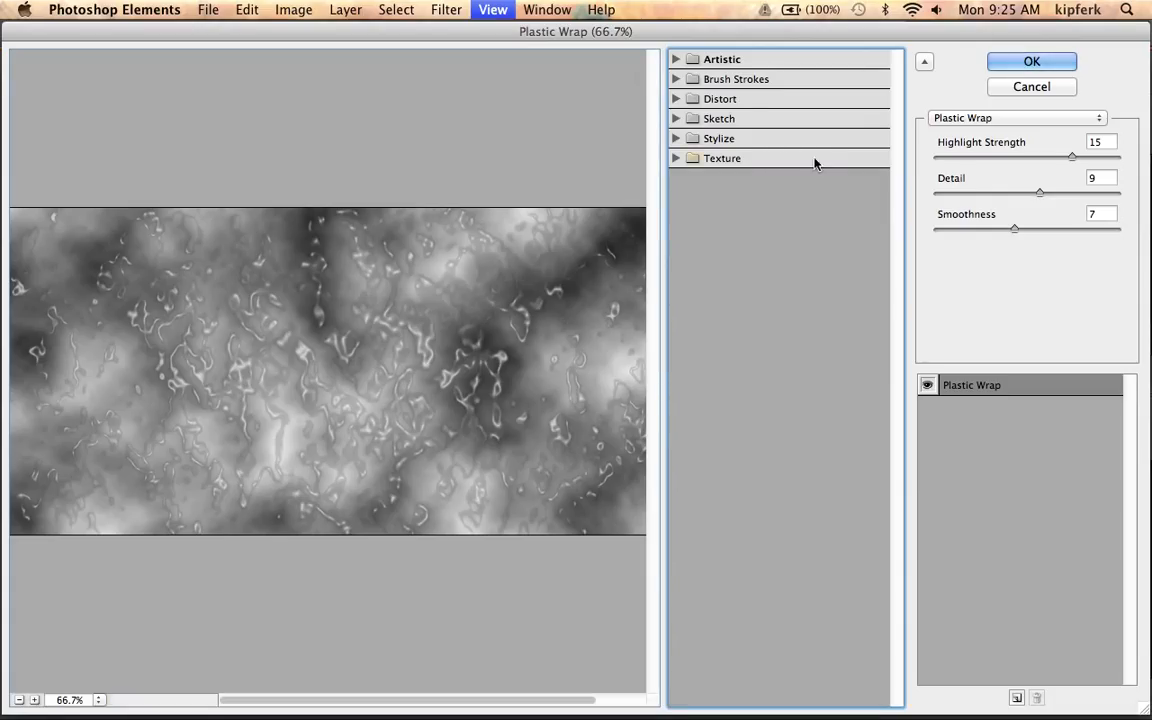
{"action": "left_click", "coordinate": [676, 60]}
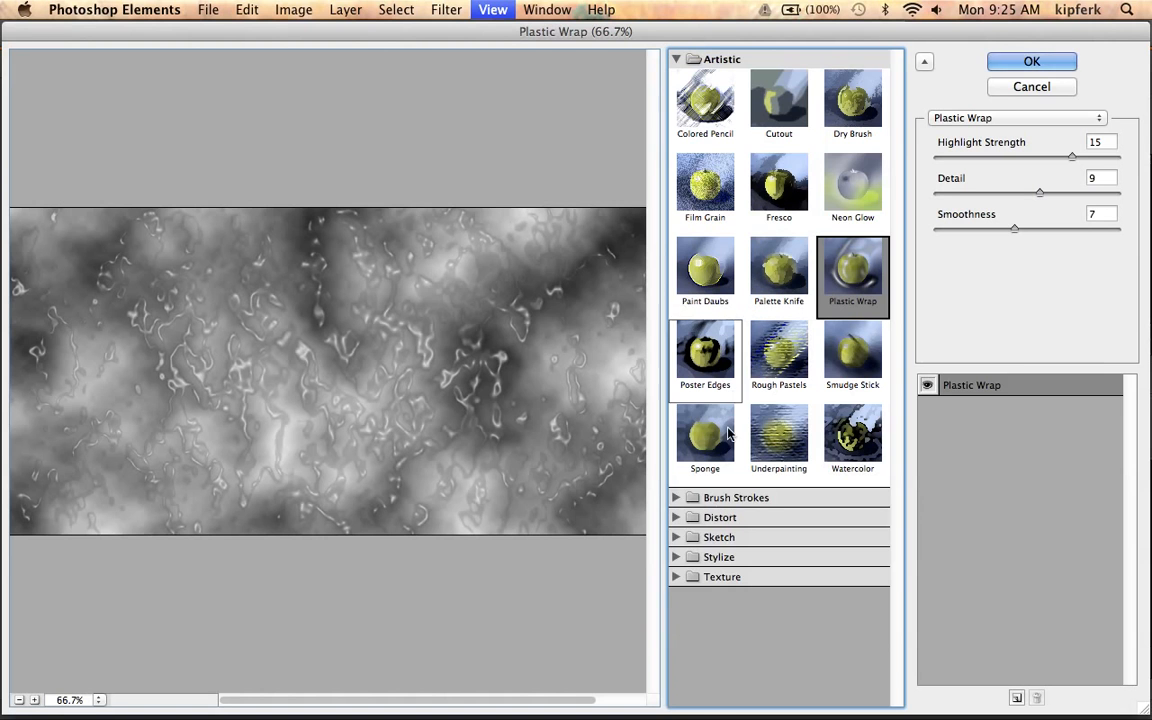
Step: Look through the Brush Strokes and Distort filter categories, and preview Palette Knife and Watercolor on the clouds
{"action": "left_click", "coordinate": [677, 497]}
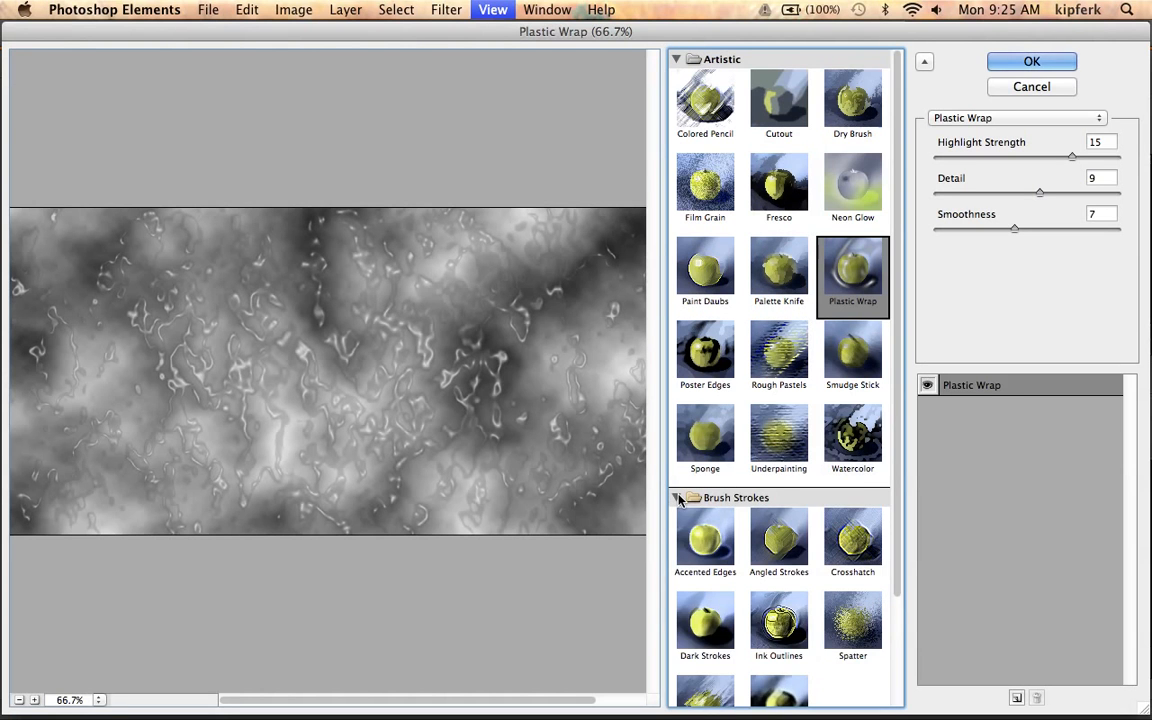
{"action": "left_click", "coordinate": [677, 497]}
{"action": "left_click", "coordinate": [676, 517]}
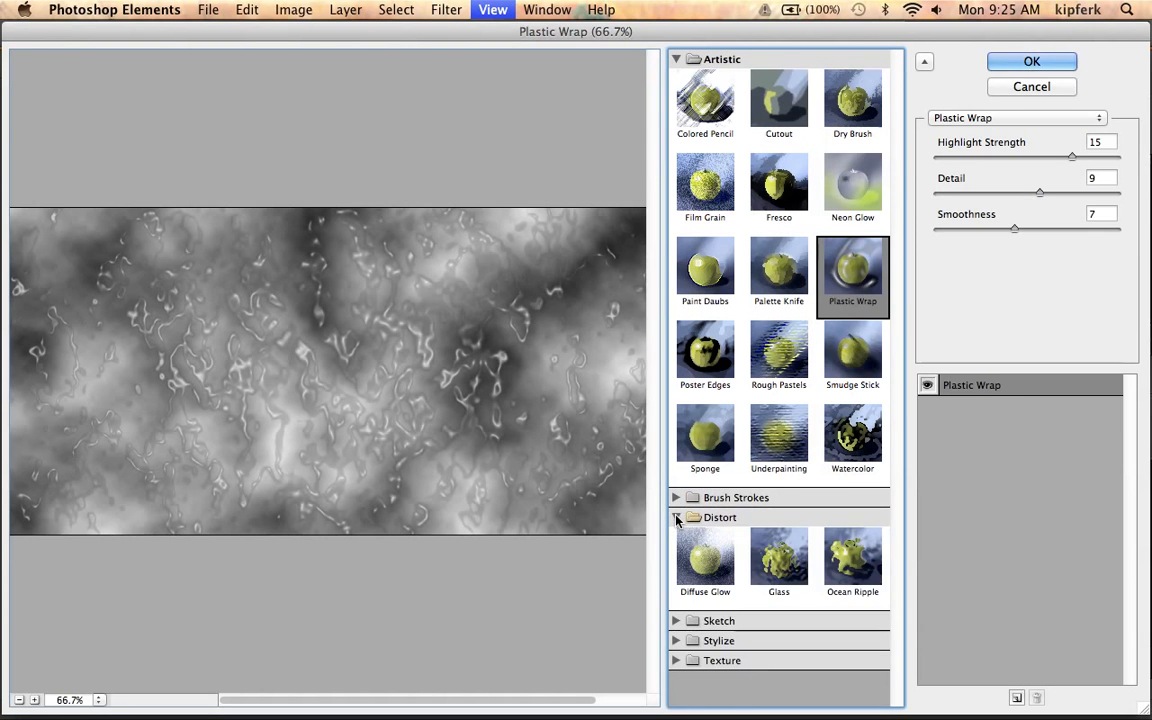
{"action": "left_click", "coordinate": [676, 518]}
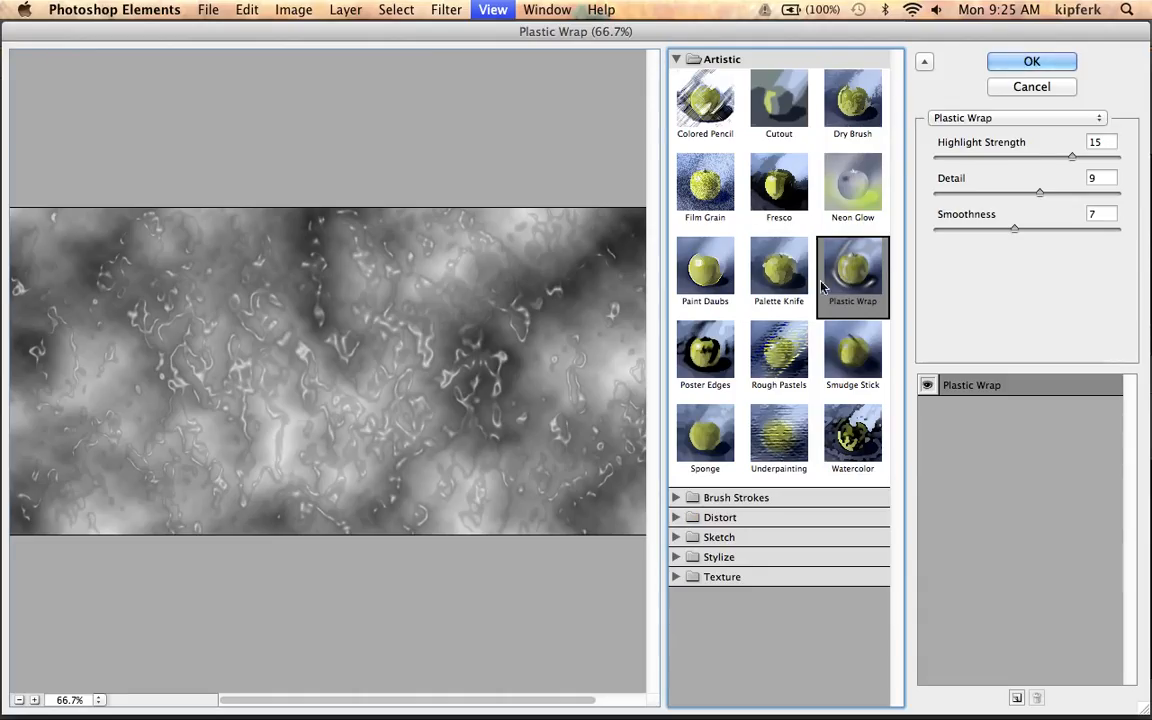
{"action": "left_click", "coordinate": [765, 265]}
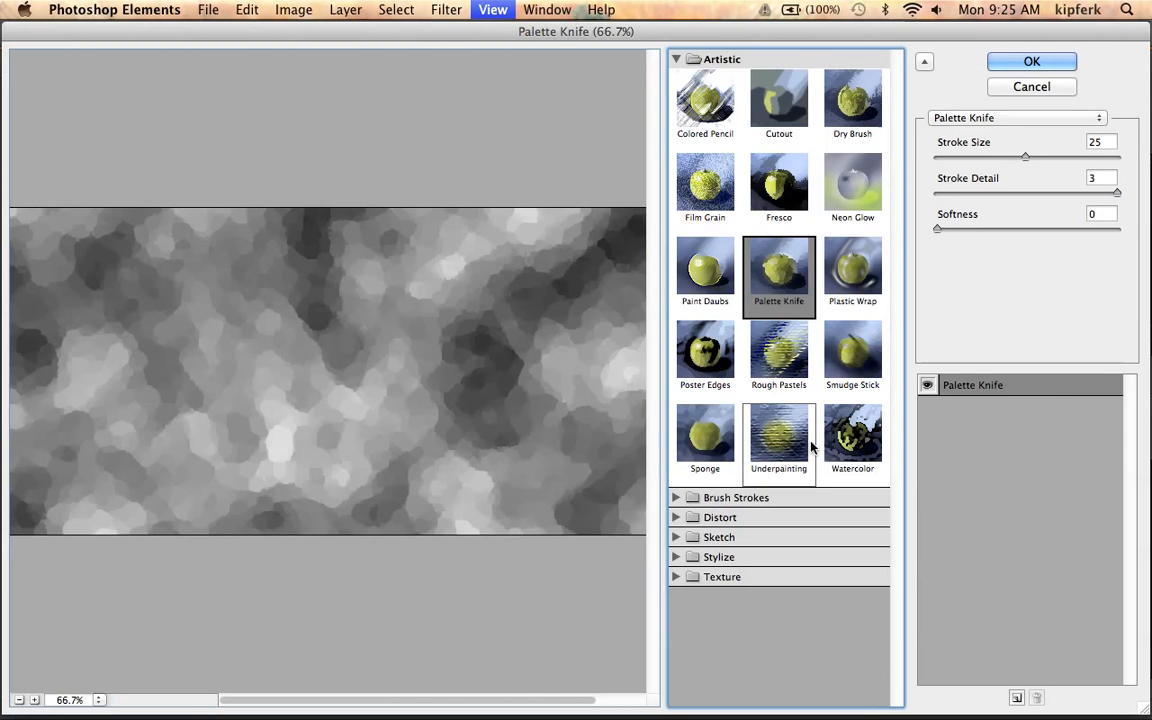
{"action": "left_click", "coordinate": [852, 440]}
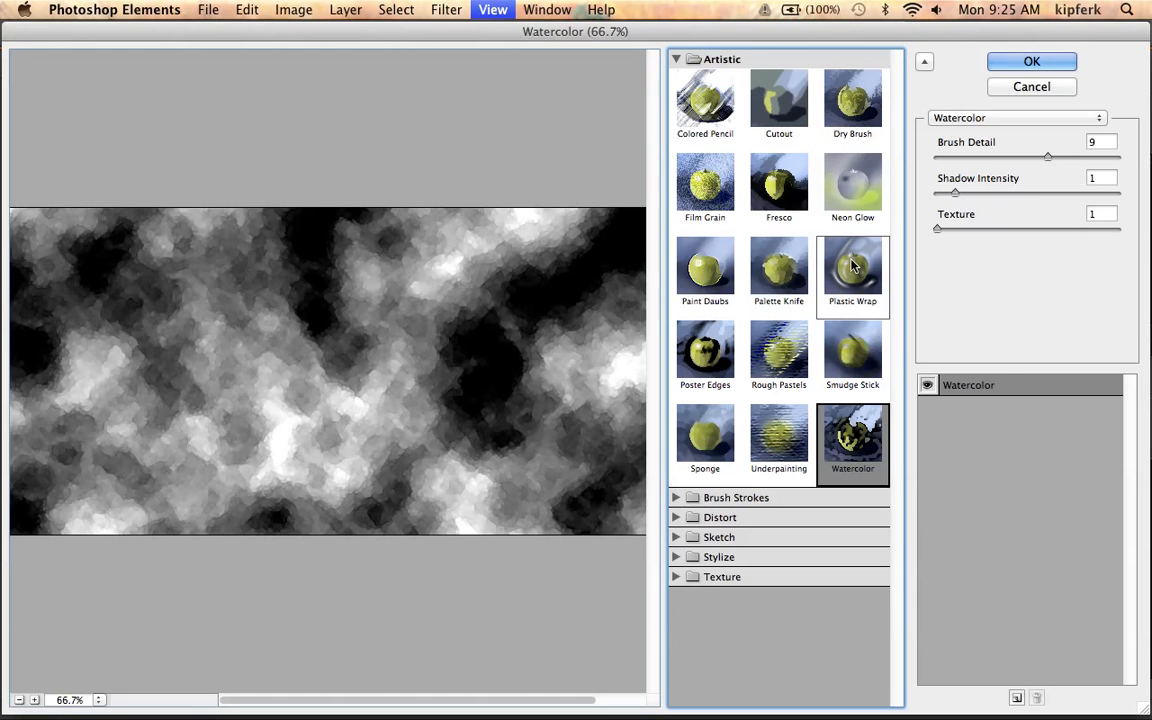
Step: Apply the Plastic Wrap filter to the clouds with Highlight Strength 14, Detail 9 and Smoothness 12
{"action": "left_click", "coordinate": [852, 265]}
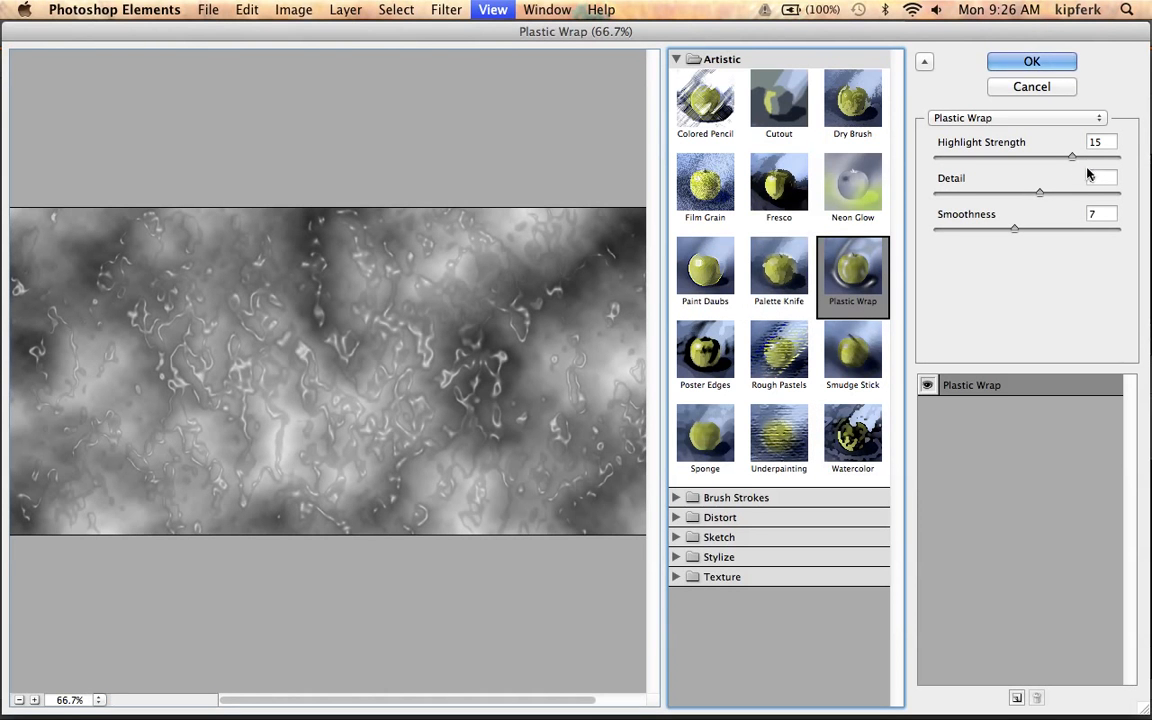
{"action": "left_click", "coordinate": [1052, 158]}
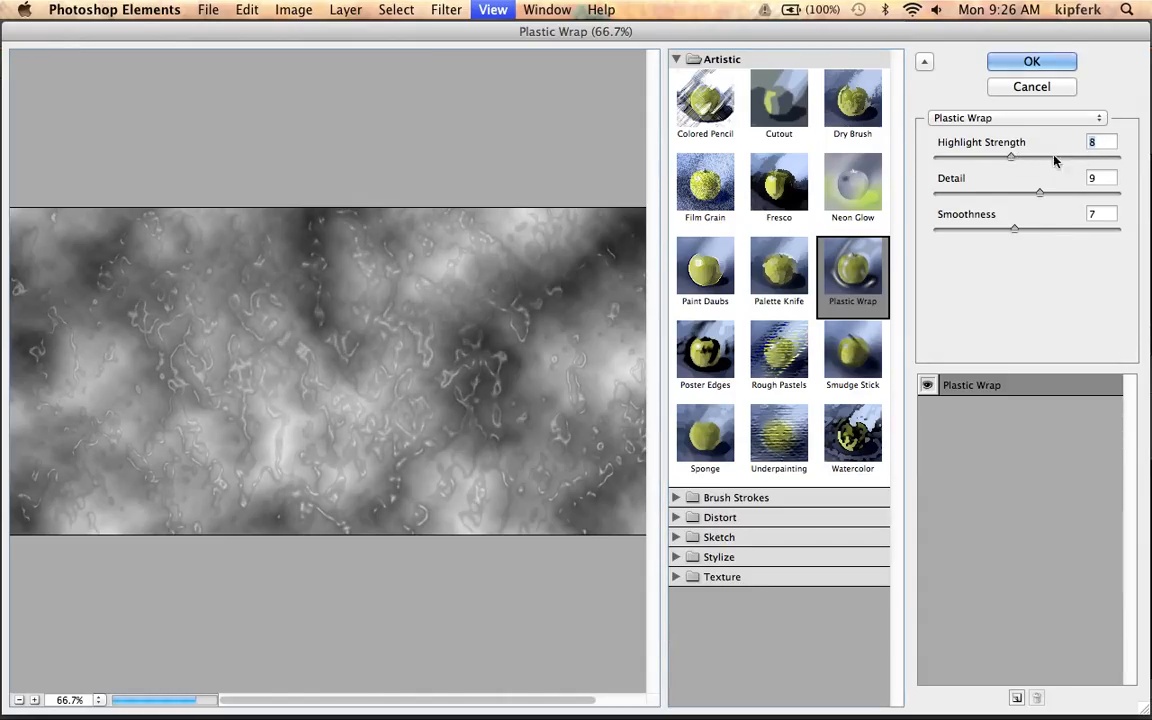
{"action": "left_click", "coordinate": [1060, 158]}
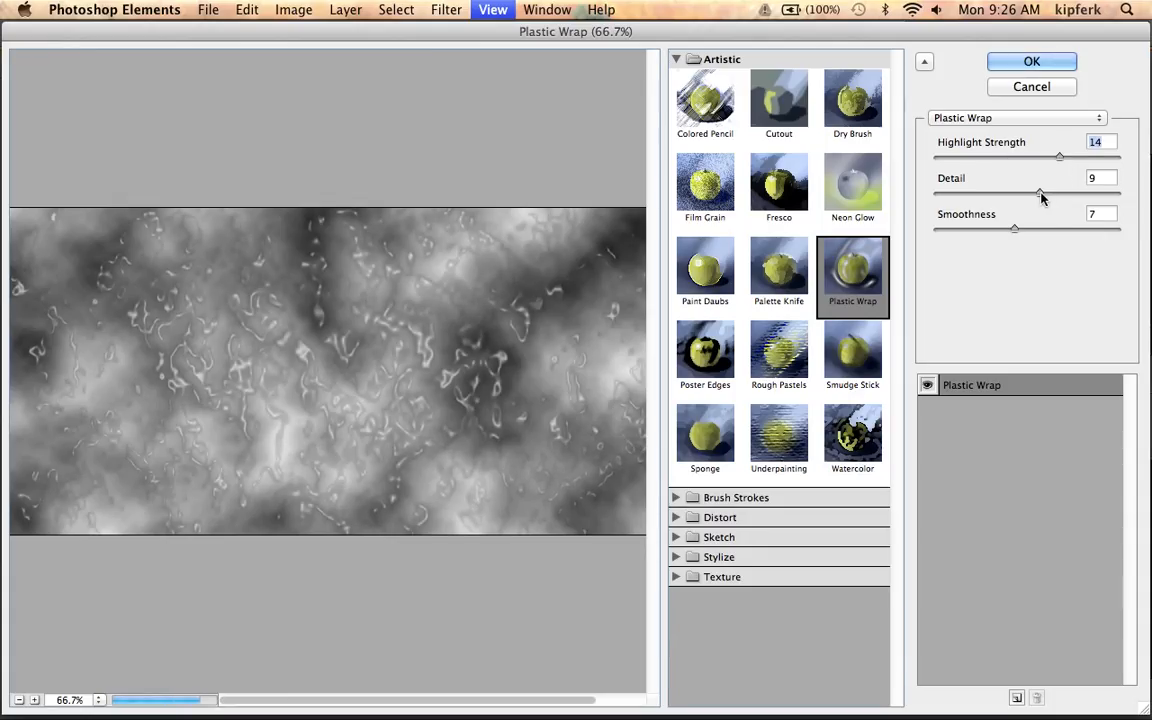
{"action": "left_click", "coordinate": [1075, 229]}
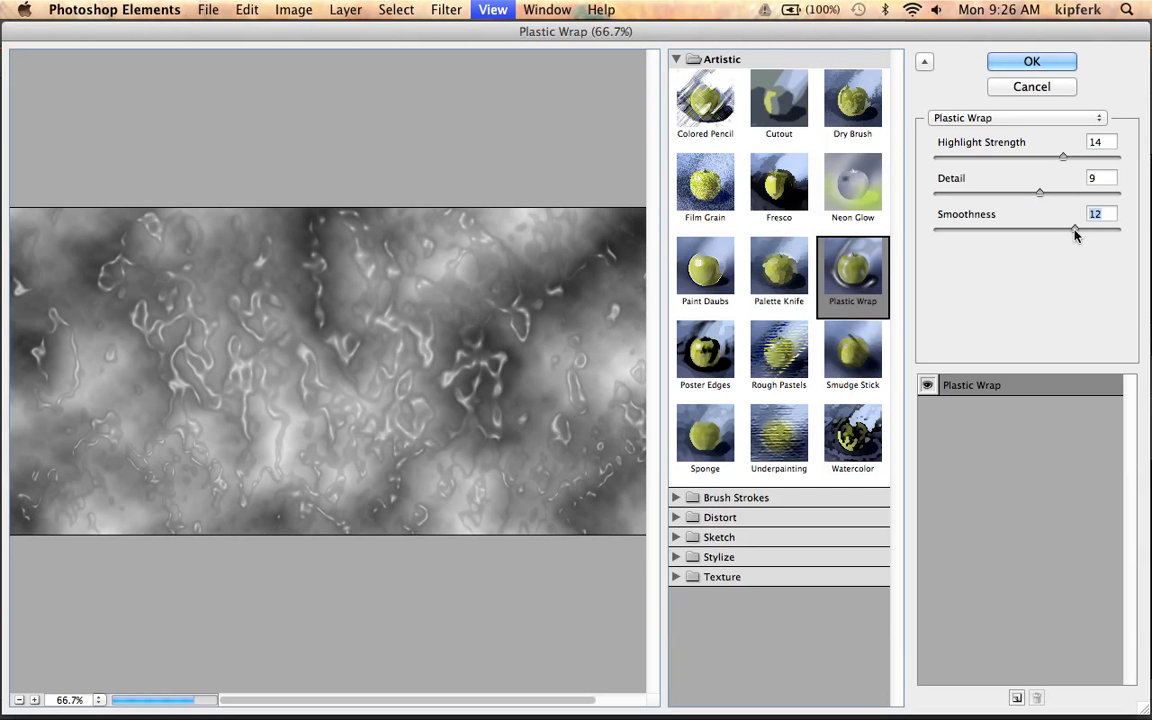
{"action": "left_click", "coordinate": [1031, 62]}
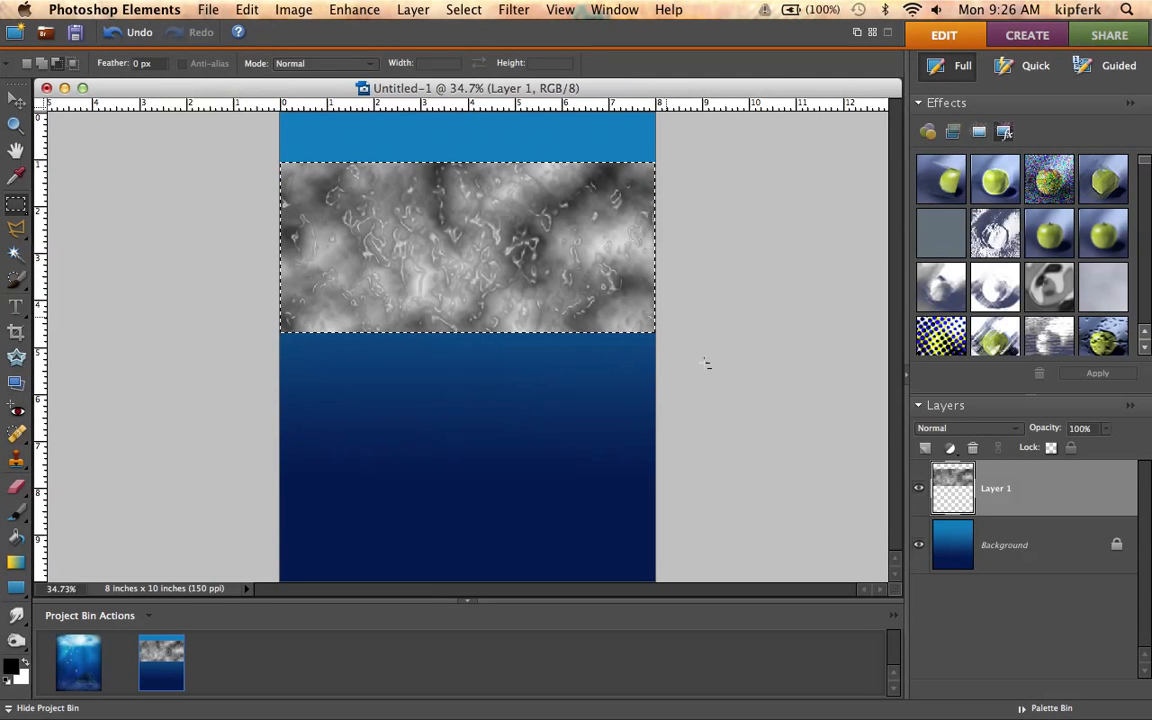
Step: Deselect the rectangle and move the clouds layer up until its lower edge is about 2.3 inches below the canvas top
{"action": "key", "text": "super+d"}
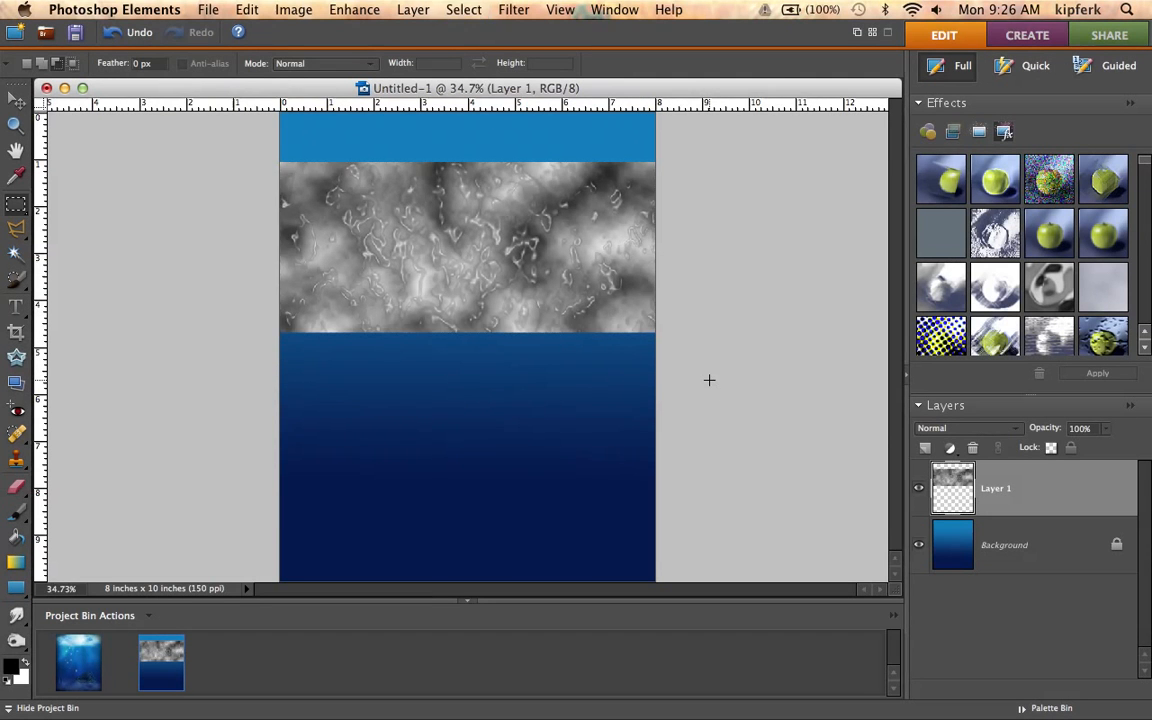
{"action": "key", "text": "v"}
{"action": "key", "text": "shift+Up"}
{"action": "key", "text": "shift+Up"}
{"action": "key", "text": "shift+Up"}
{"action": "key", "text": "shift+Up"}
{"action": "key", "text": "shift+Up"}
{"action": "key", "text": "shift+Up"}
{"action": "key", "text": "shift+Up"}
{"action": "key", "text": "shift+Up"}
{"action": "key", "text": "shift+Up"}
{"action": "key", "text": "shift+Up"}
{"action": "key", "text": "shift+Up"}
{"action": "key", "text": "shift+Up"}
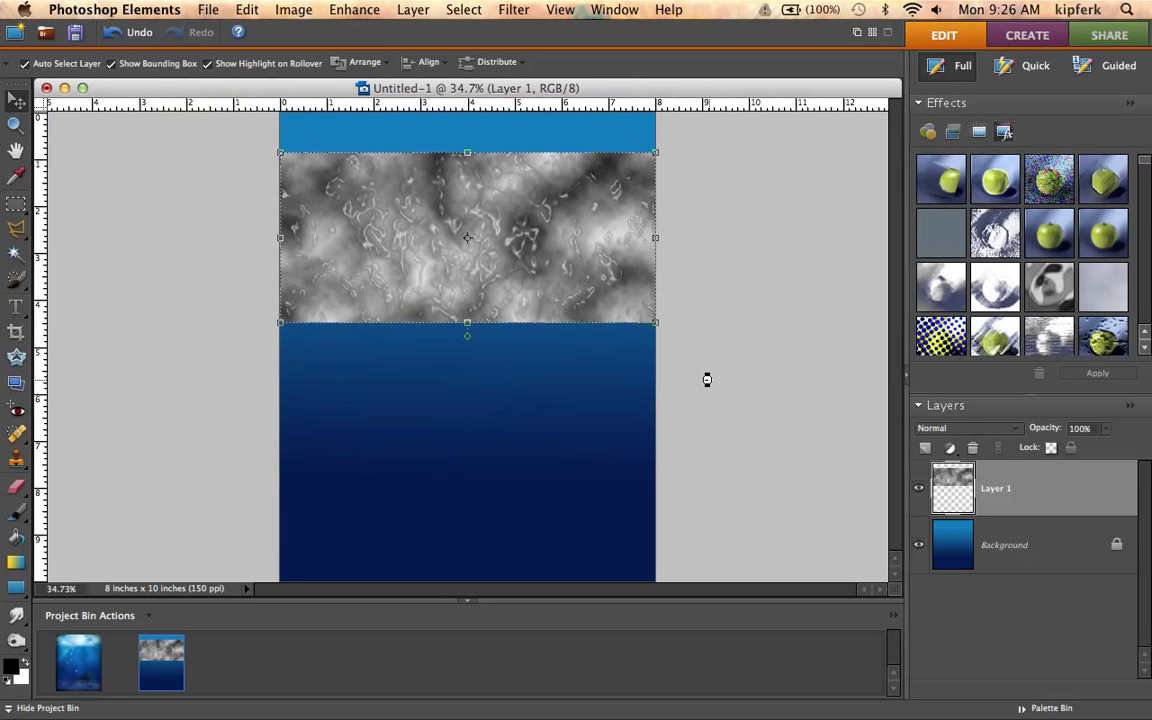
{"action": "key", "text": "shift+Up"}
{"action": "key", "text": "shift+Up"}
{"action": "key", "text": "shift+Up"}
{"action": "key", "text": "shift+Up"}
{"action": "key", "text": "shift+Up"}
{"action": "key", "text": "shift+Up"}
{"action": "key", "text": "shift+Up"}
{"action": "key", "text": "shift+Up"}
{"action": "key", "text": "shift+Up"}
{"action": "key", "text": "shift+Up"}
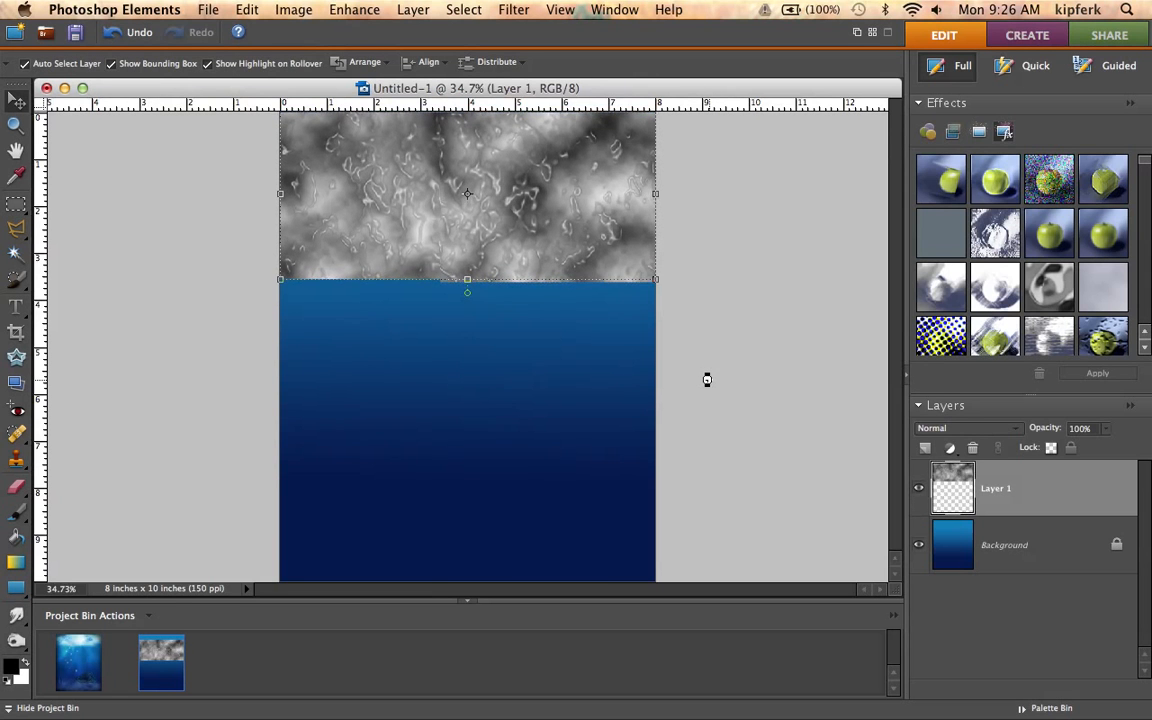
{"action": "key", "text": "shift+Up"}
{"action": "key", "text": "shift+Up"}
{"action": "key", "text": "shift+Up"}
{"action": "key", "text": "shift+Up"}
{"action": "key", "text": "shift+Up"}
{"action": "key", "text": "shift+Up"}
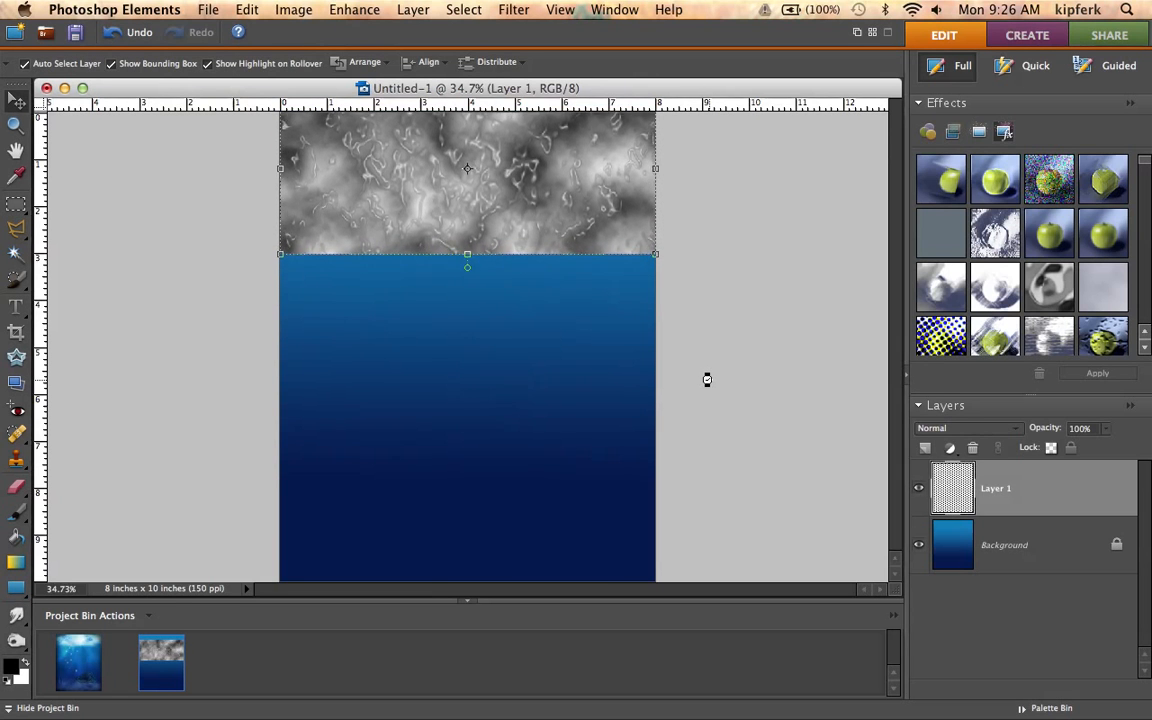
{"action": "key", "text": "shift+Up"}
{"action": "key", "text": "shift+Up"}
{"action": "key", "text": "shift+Up"}
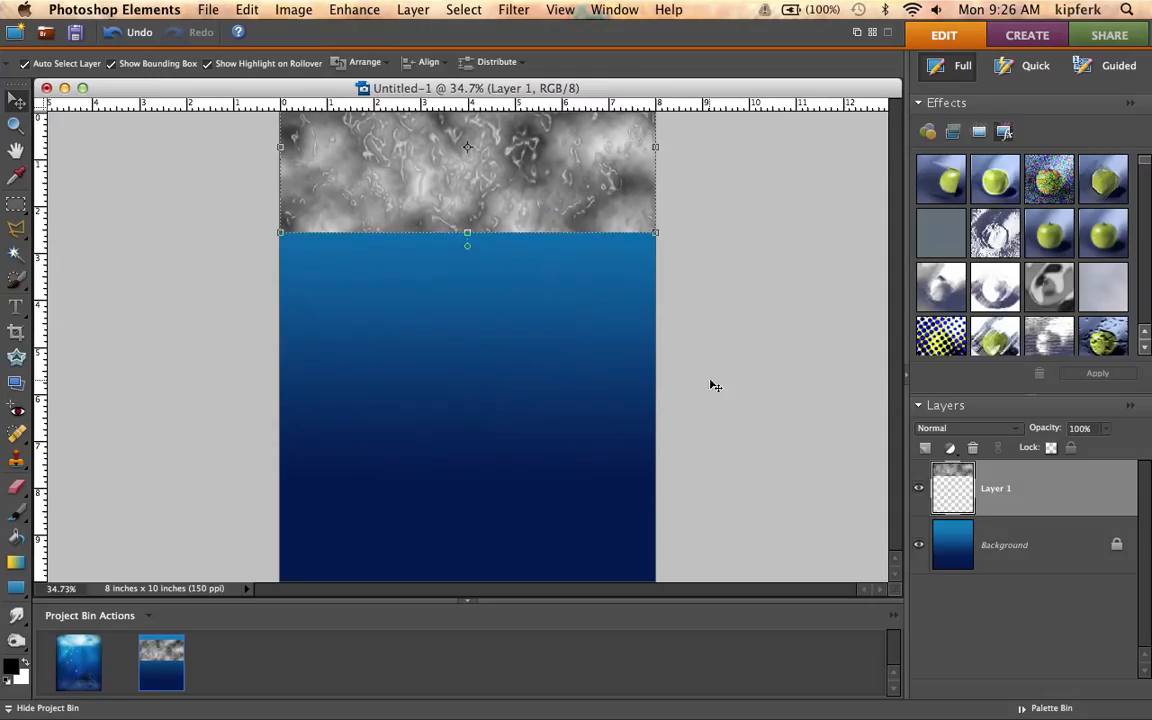
{"action": "key", "text": "shift+Up"}
{"action": "key", "text": "shift+Up"}
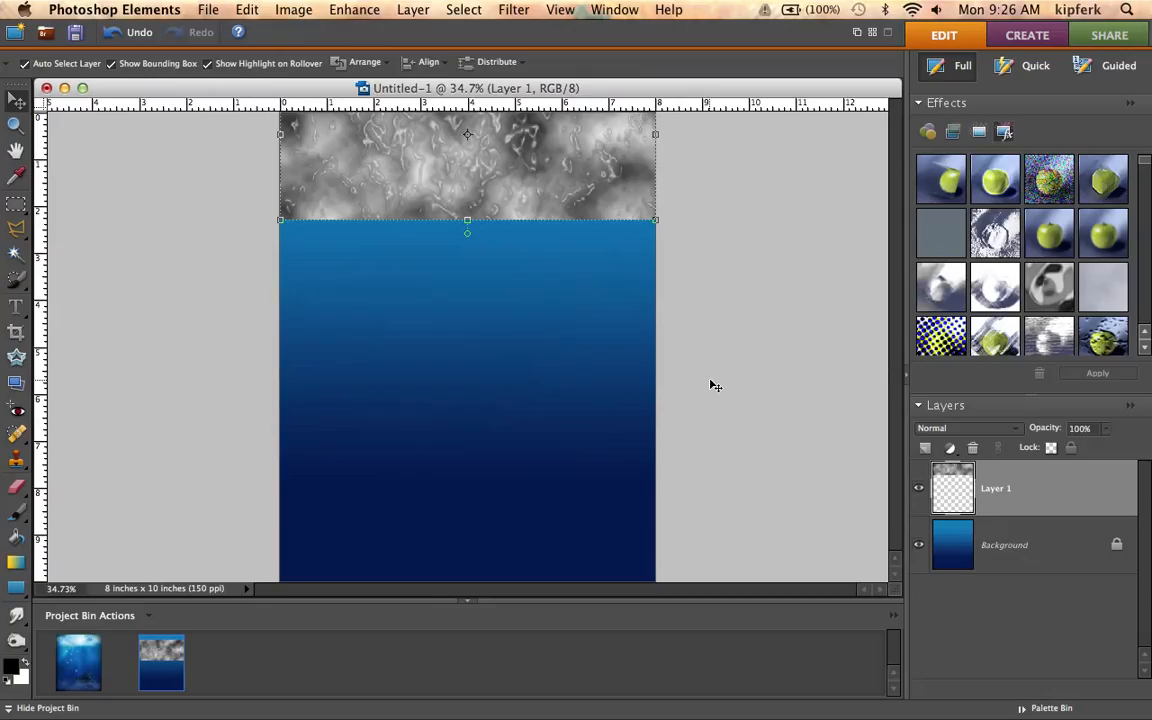
{"action": "left_click", "coordinate": [712, 384]}
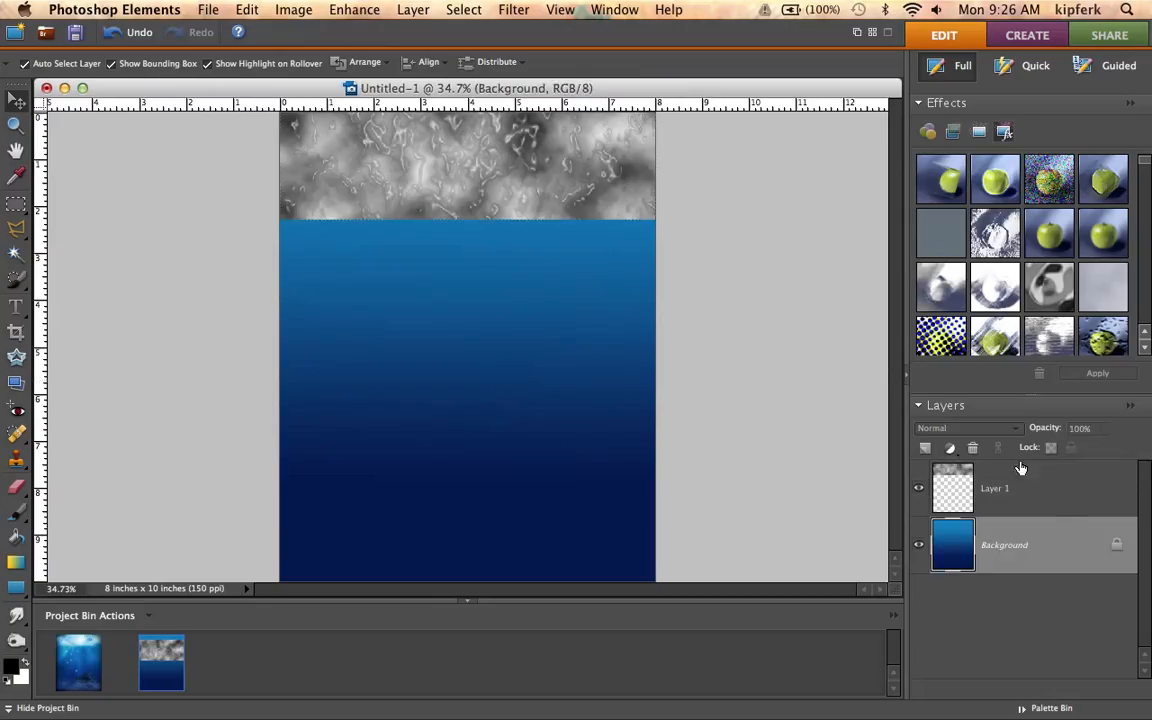
Step: Set Layer 1's blend mode to Linear Dodge (Add) and its opacity to 70%
{"action": "left_click", "coordinate": [1025, 500]}
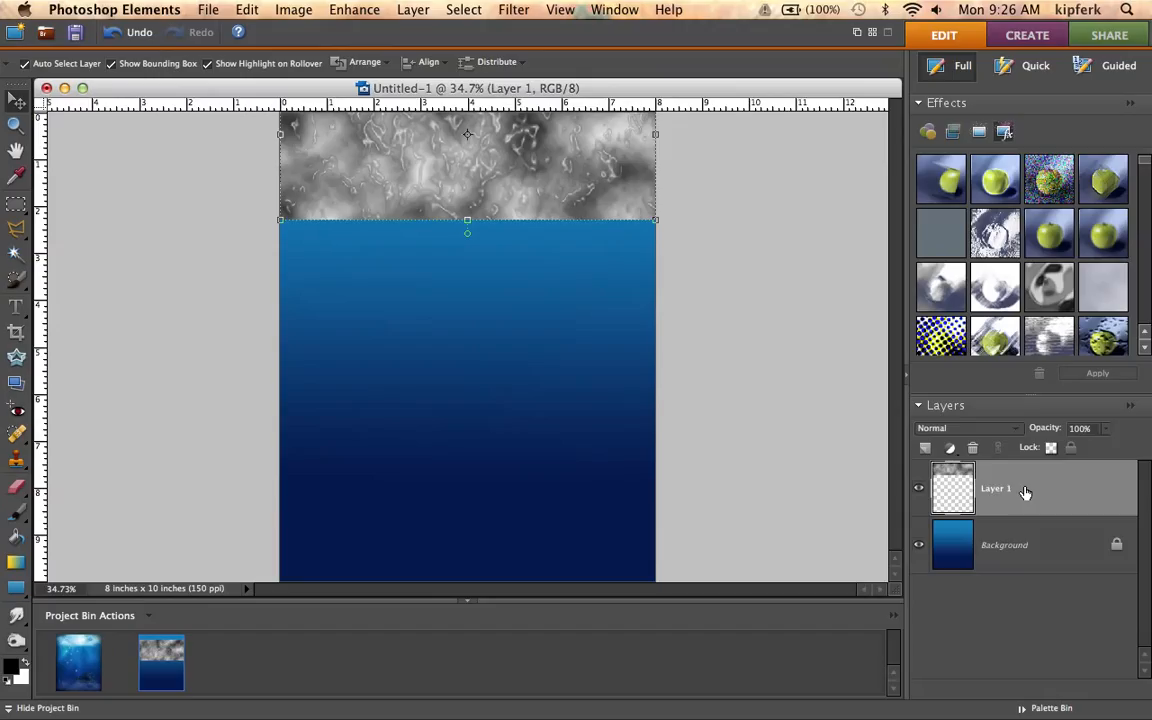
{"action": "left_click", "coordinate": [1019, 430]}
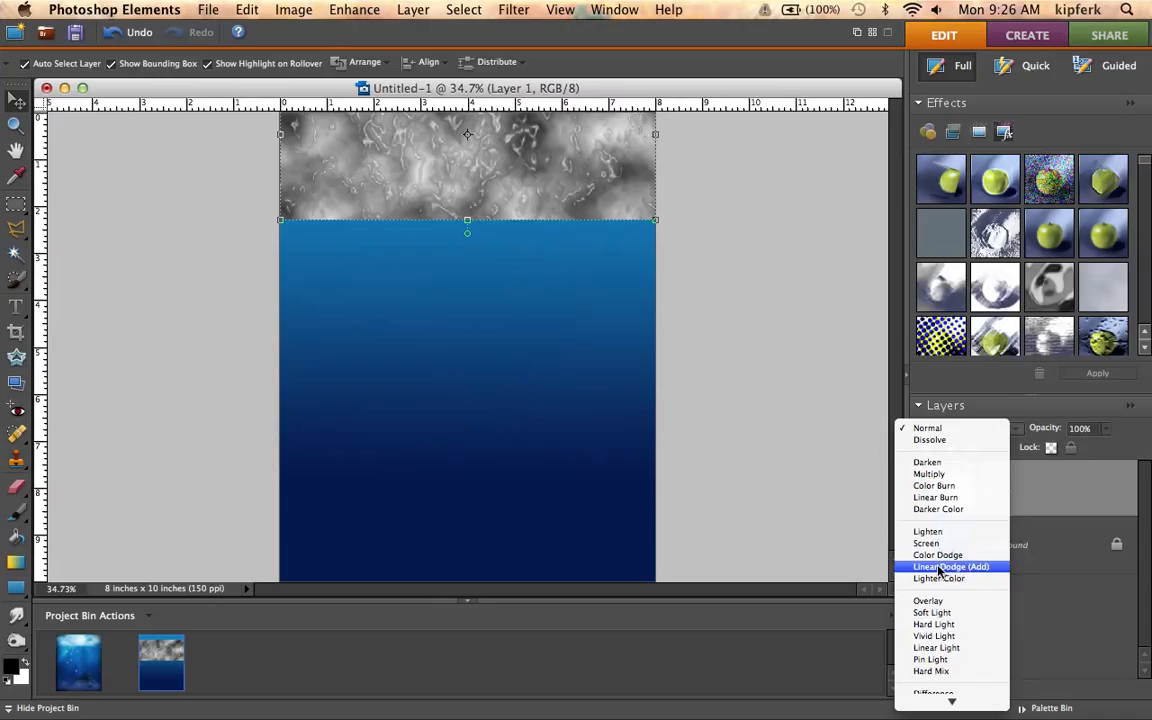
{"action": "left_click", "coordinate": [940, 567]}
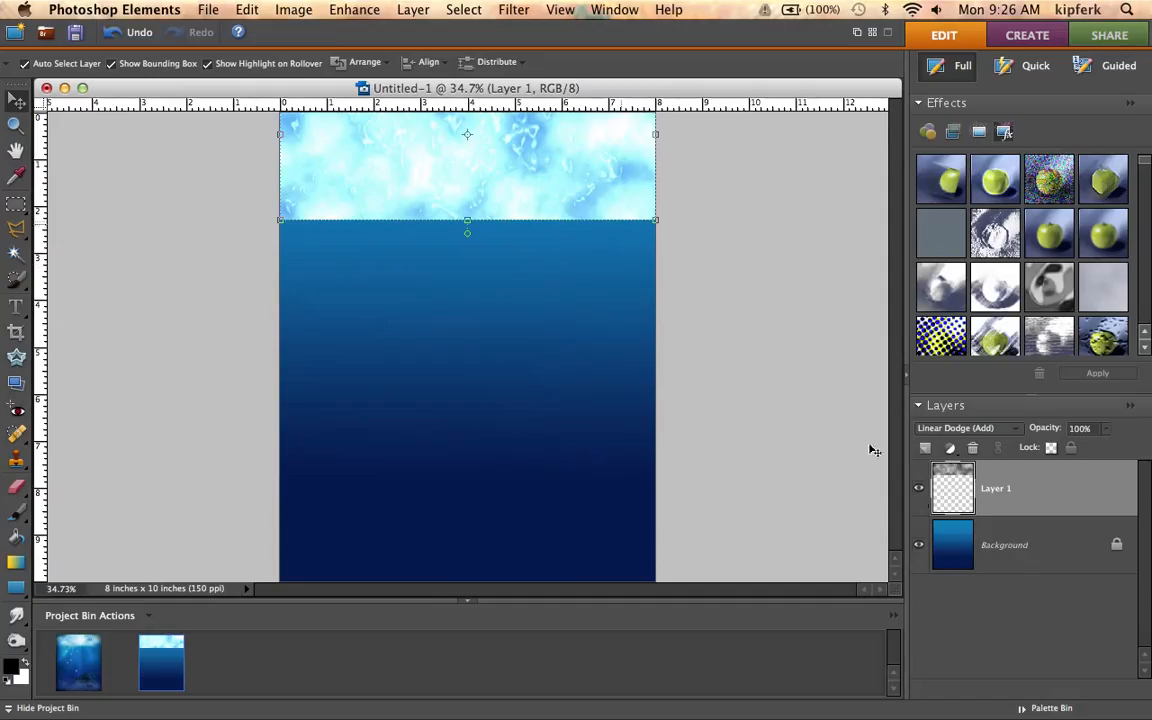
{"action": "left_click", "coordinate": [1106, 429]}
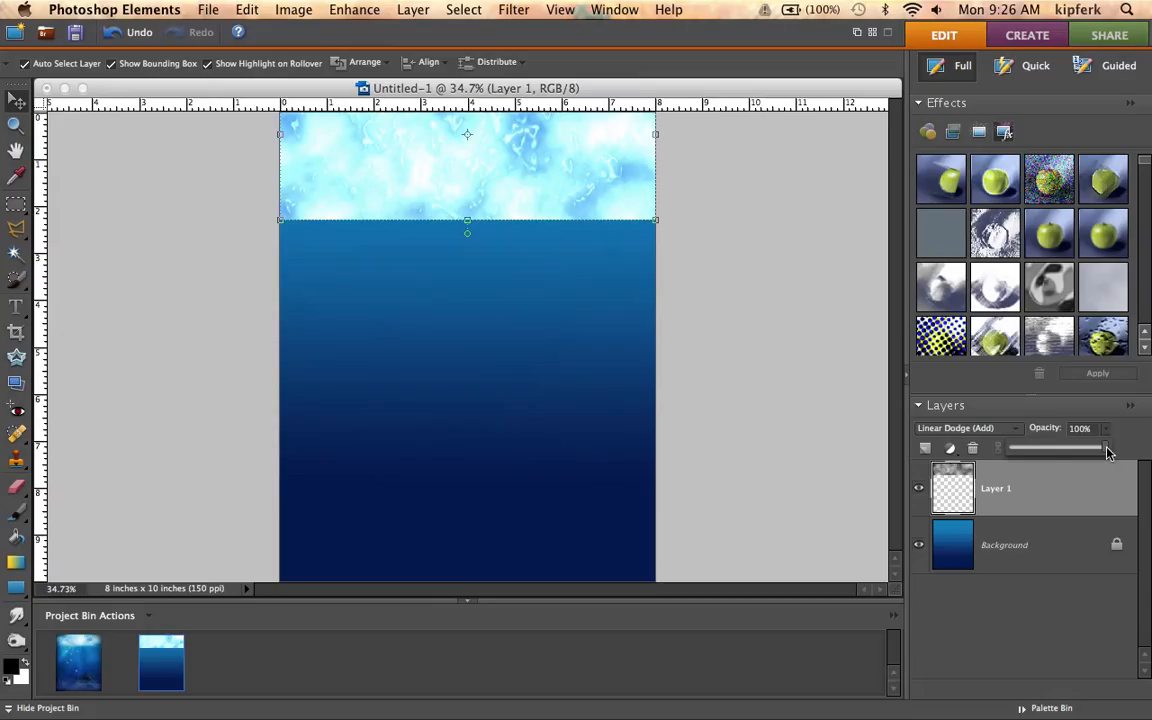
{"action": "left_click_drag", "start_coordinate": [1106, 452], "coordinate": [1084, 452]}
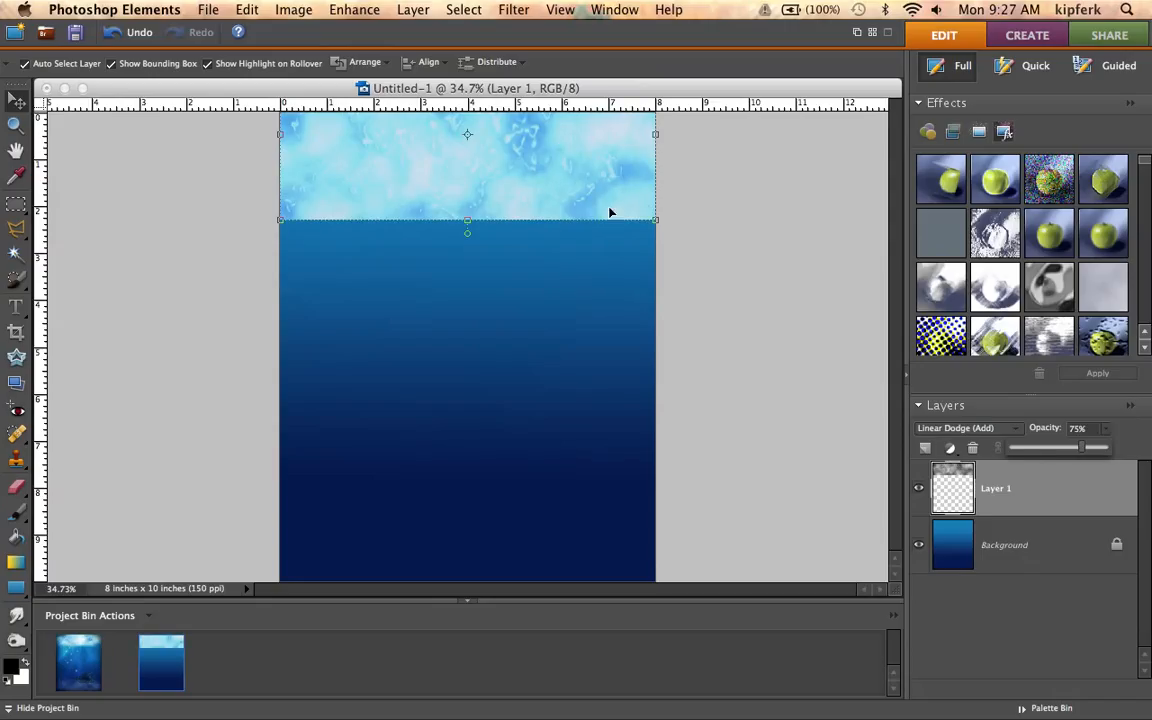
{"action": "left_click_drag", "start_coordinate": [1080, 455], "coordinate": [1078, 450]}
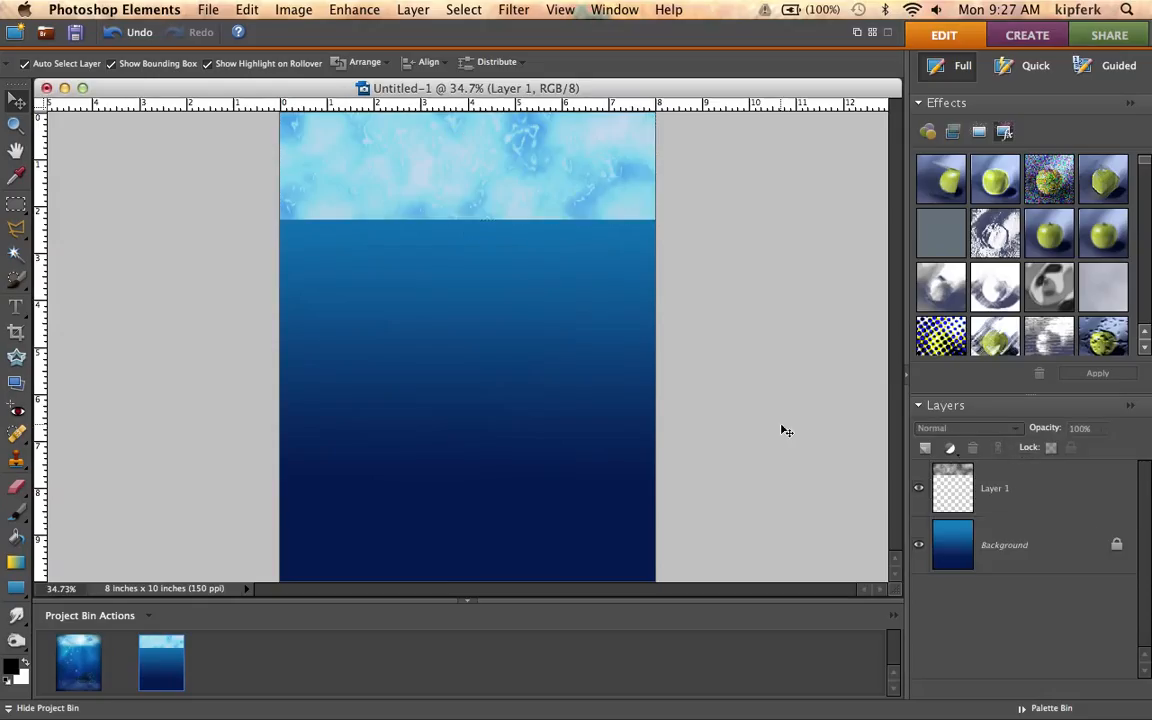
{"action": "left_click", "coordinate": [443, 300]}
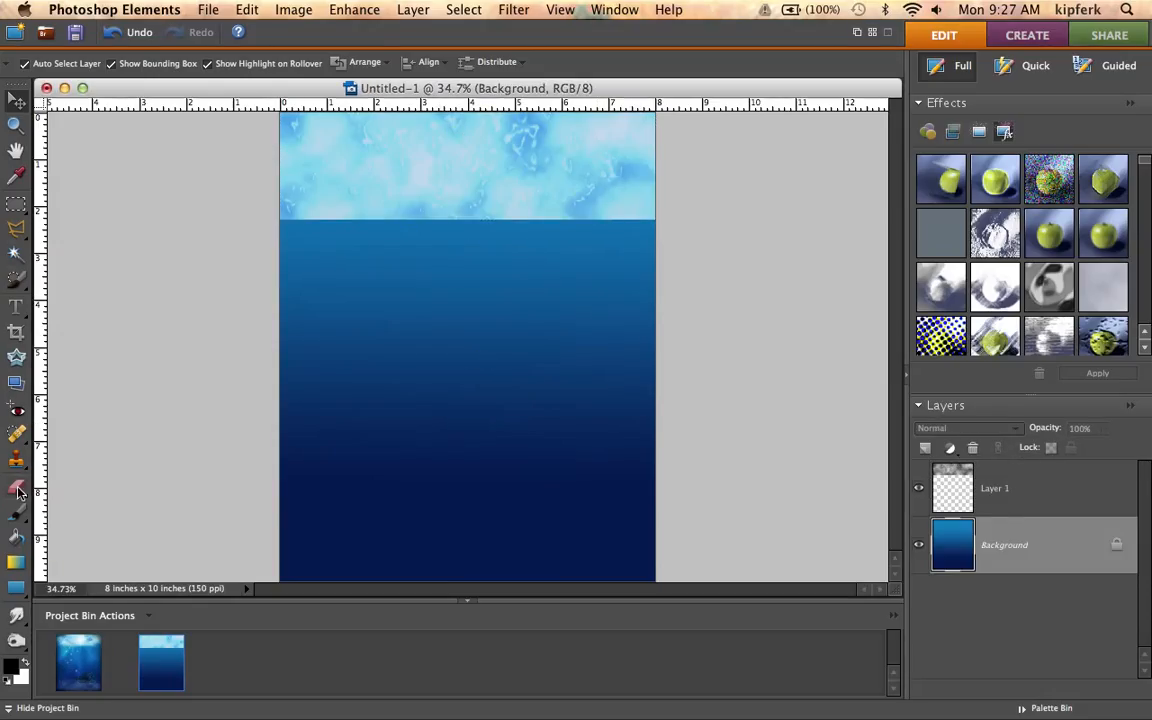
Step: Erase the clouds' hard lower edge on Layer 1 into a soft curve, using a soft 300 px eraser
{"action": "key", "text": "e"}
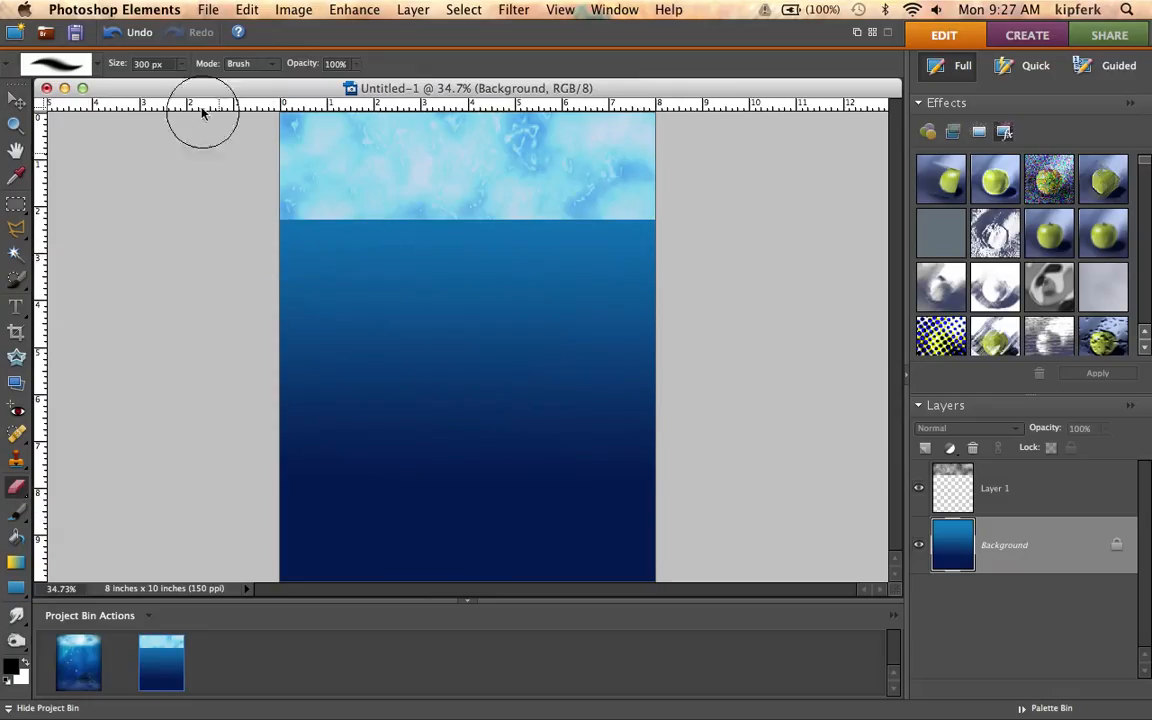
{"action": "left_click", "coordinate": [100, 64]}
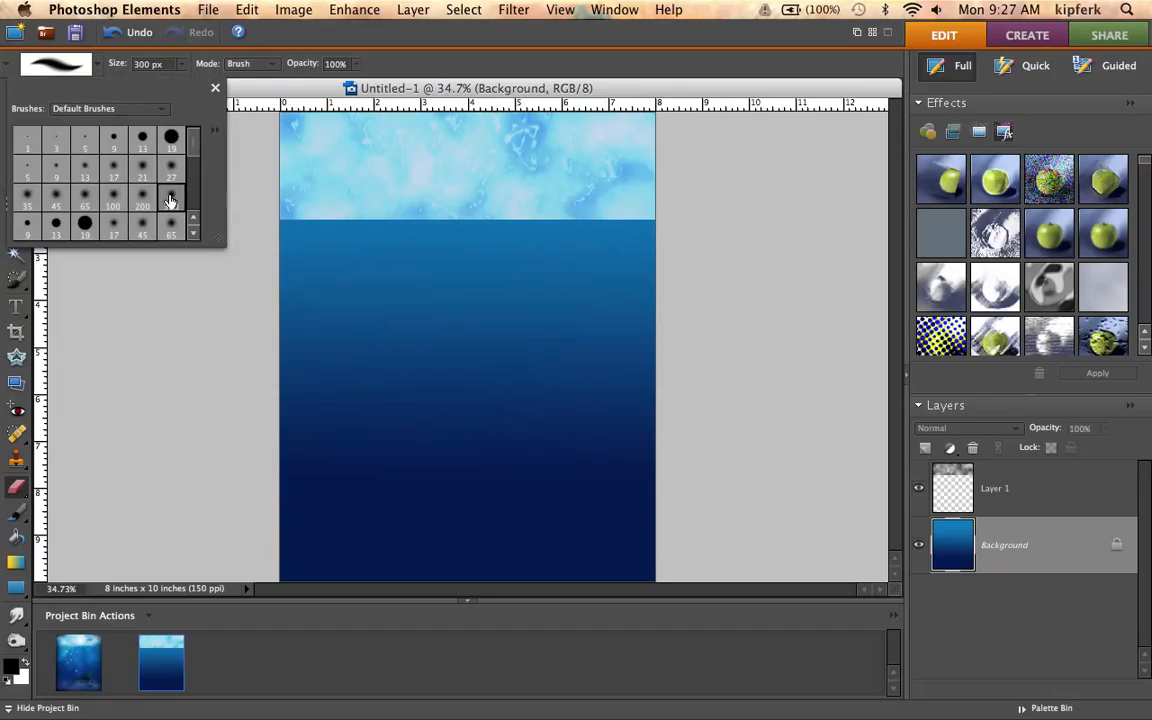
{"action": "left_click", "coordinate": [274, 268]}
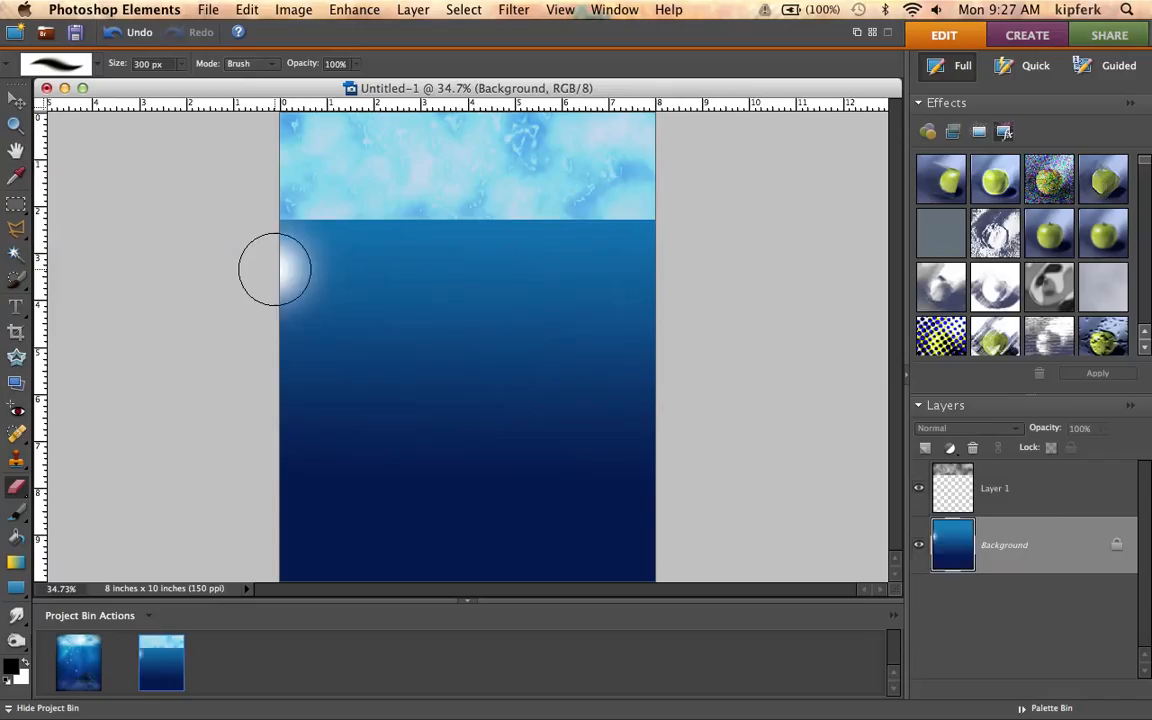
{"action": "key", "text": "super+z"}
{"action": "key", "text": "alt+bracketright"}
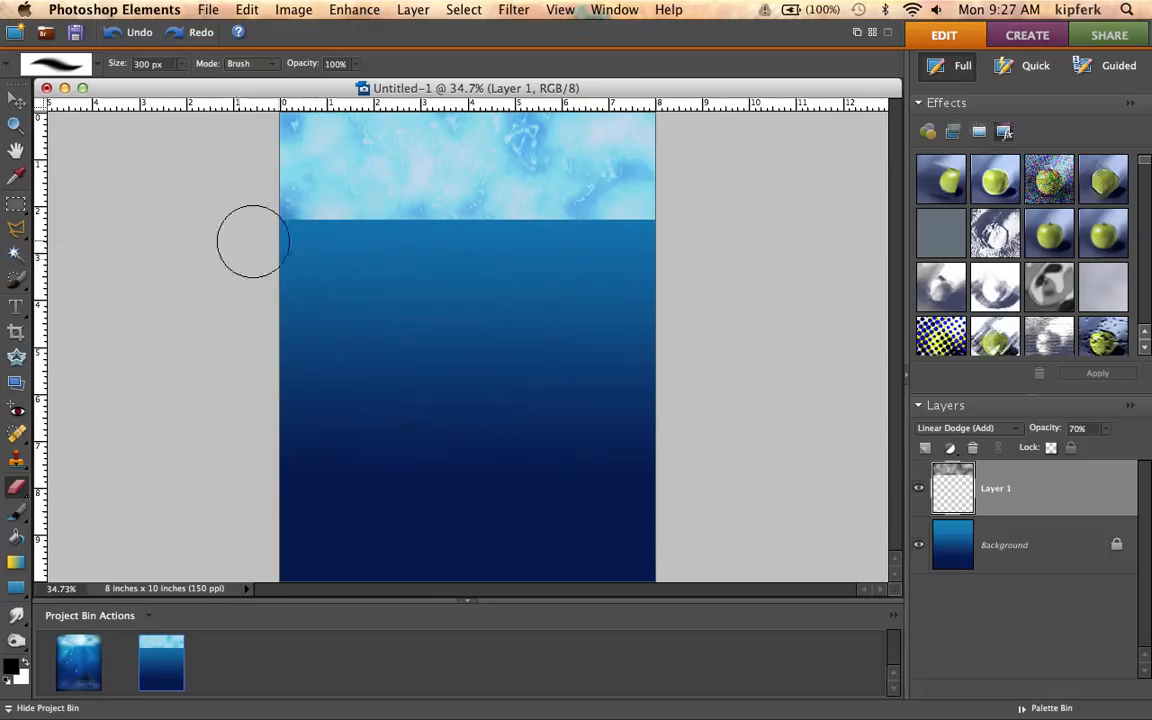
{"action": "mouse_move", "coordinate": [292, 262]}
{"action": "left_mouse_down"}
{"action": "mouse_move", "coordinate": [382, 265]}
{"action": "mouse_move", "coordinate": [295, 245]}
{"action": "mouse_move", "coordinate": [428, 270]}
{"action": "mouse_move", "coordinate": [378, 266]}
{"action": "mouse_move", "coordinate": [481, 273]}
{"action": "mouse_move", "coordinate": [485, 260]}
{"action": "mouse_move", "coordinate": [383, 257]}
{"action": "mouse_move", "coordinate": [404, 256]}
{"action": "mouse_move", "coordinate": [547, 269]}
{"action": "mouse_move", "coordinate": [473, 261]}
{"action": "mouse_move", "coordinate": [572, 254]}
{"action": "mouse_move", "coordinate": [577, 240]}
{"action": "mouse_move", "coordinate": [630, 259]}
{"action": "mouse_move", "coordinate": [607, 273]}
{"action": "mouse_move", "coordinate": [683, 248]}
{"action": "mouse_move", "coordinate": [649, 246]}
{"action": "mouse_move", "coordinate": [702, 246]}
{"action": "mouse_move", "coordinate": [628, 265]}
{"action": "mouse_move", "coordinate": [645, 257]}
{"action": "mouse_move", "coordinate": [605, 256]}
{"action": "mouse_move", "coordinate": [652, 253]}
{"action": "mouse_move", "coordinate": [331, 251]}
{"action": "mouse_move", "coordinate": [236, 207]}
{"action": "mouse_move", "coordinate": [388, 256]}
{"action": "mouse_move", "coordinate": [409, 256]}
{"action": "mouse_move", "coordinate": [367, 239]}
{"action": "mouse_move", "coordinate": [592, 245]}
{"action": "mouse_move", "coordinate": [694, 219]}
{"action": "mouse_move", "coordinate": [540, 250]}
{"action": "mouse_move", "coordinate": [373, 252]}
{"action": "left_mouse_up"}
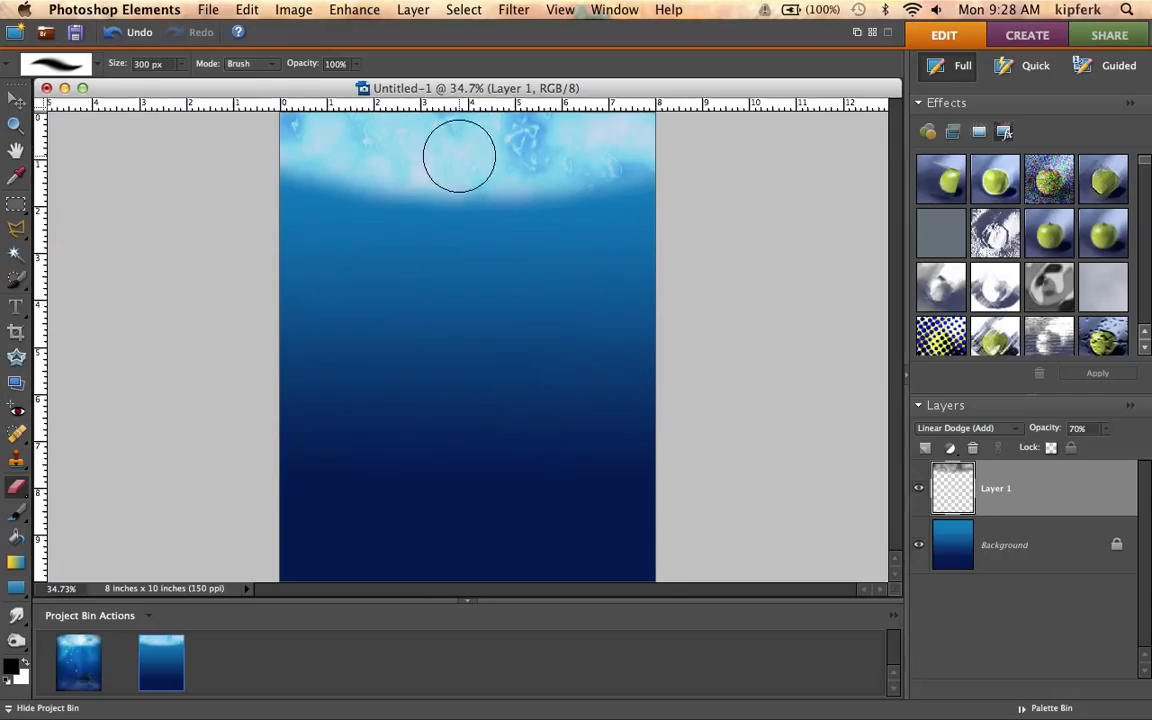
Step: Render a 105mm Prime lens flare at 100% brightness on the Background layer, centred near the canvas's upper left
{"action": "left_click", "coordinate": [1038, 545]}
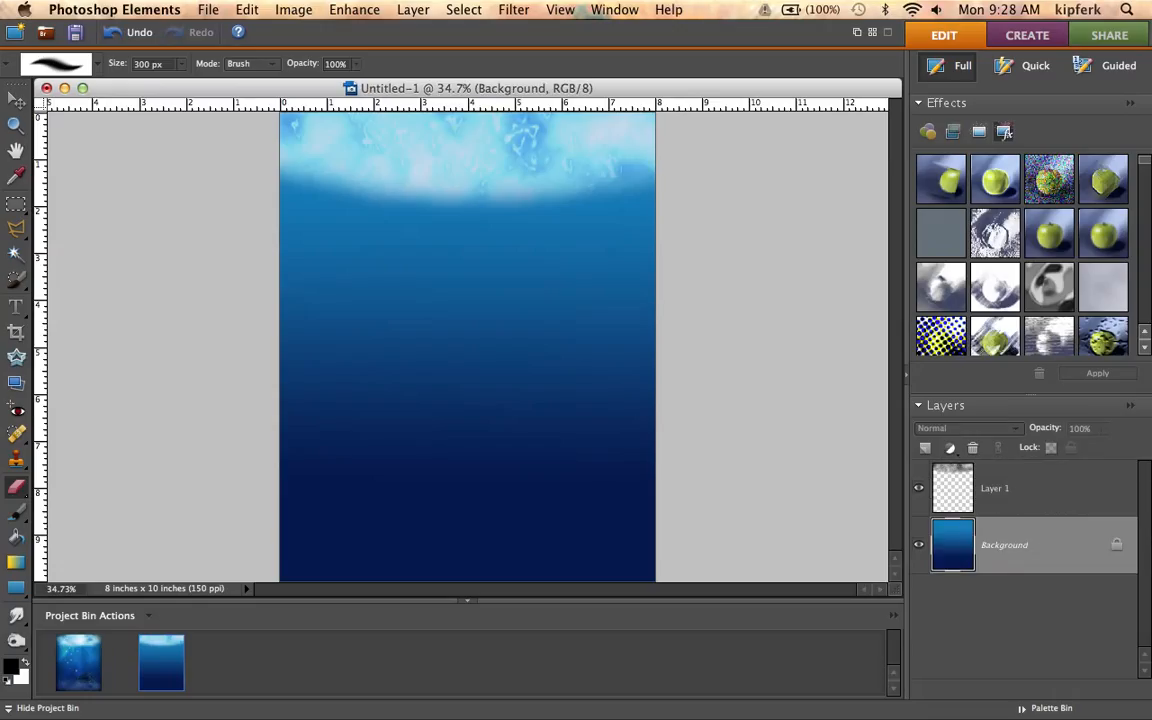
{"action": "left_click", "coordinate": [516, 9]}
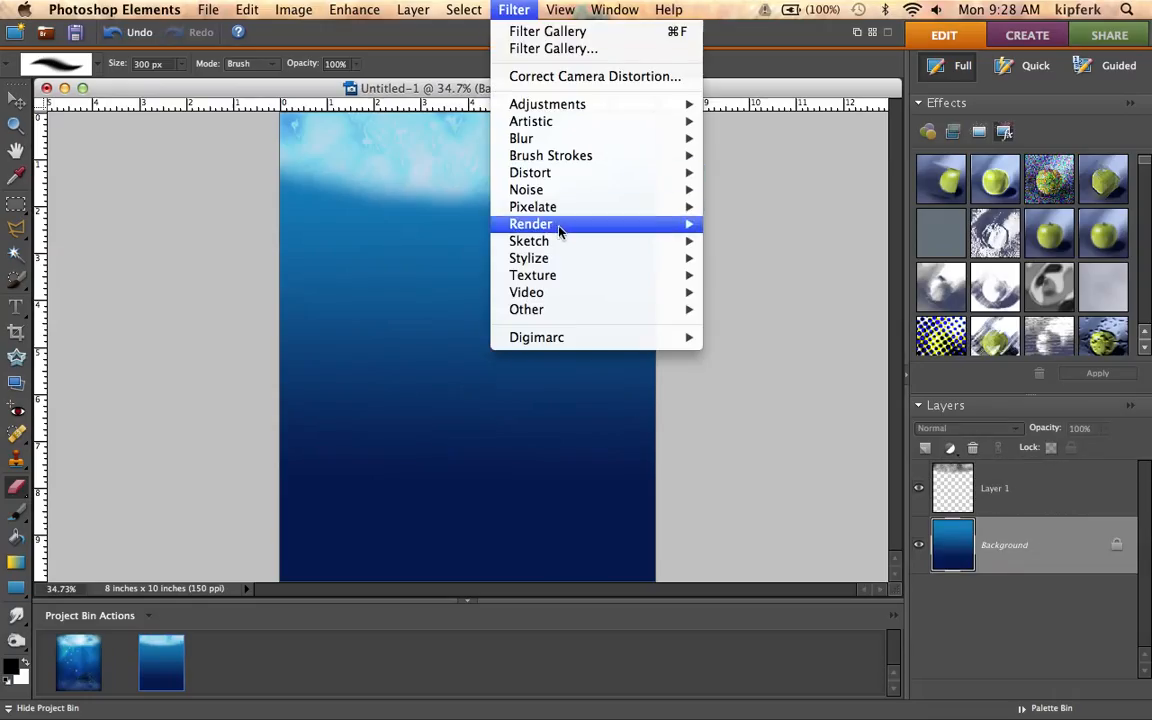
{"action": "mouse_move", "coordinate": [564, 226]}
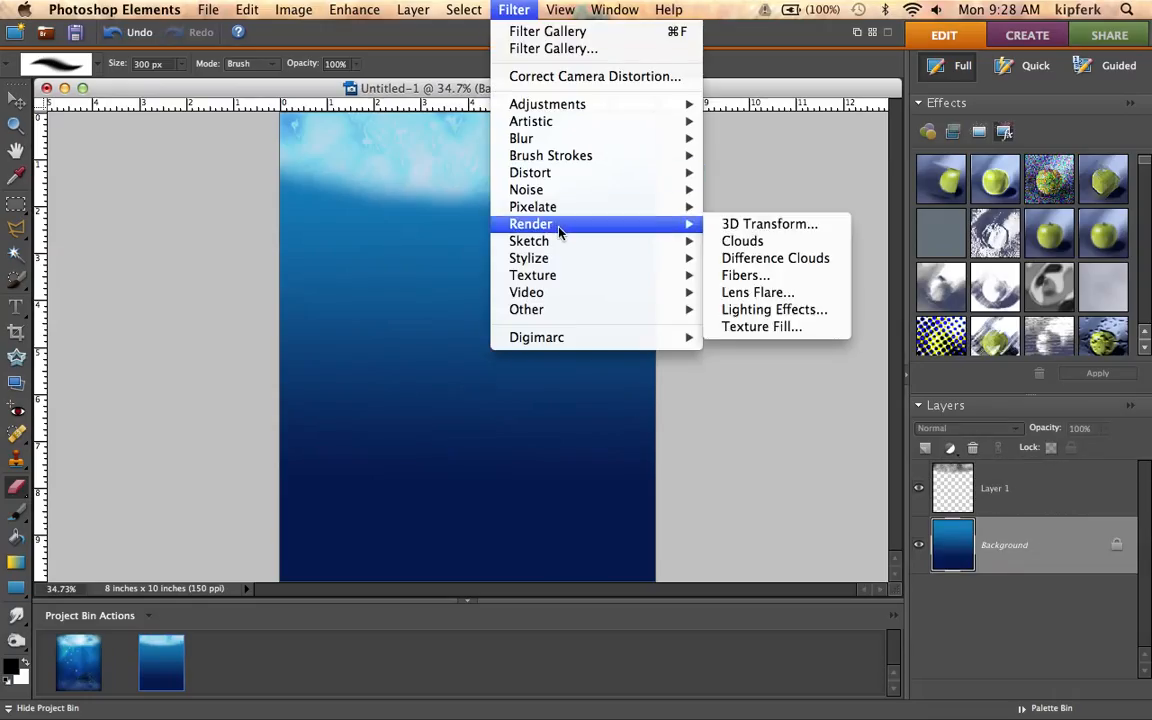
{"action": "left_click", "coordinate": [742, 298]}
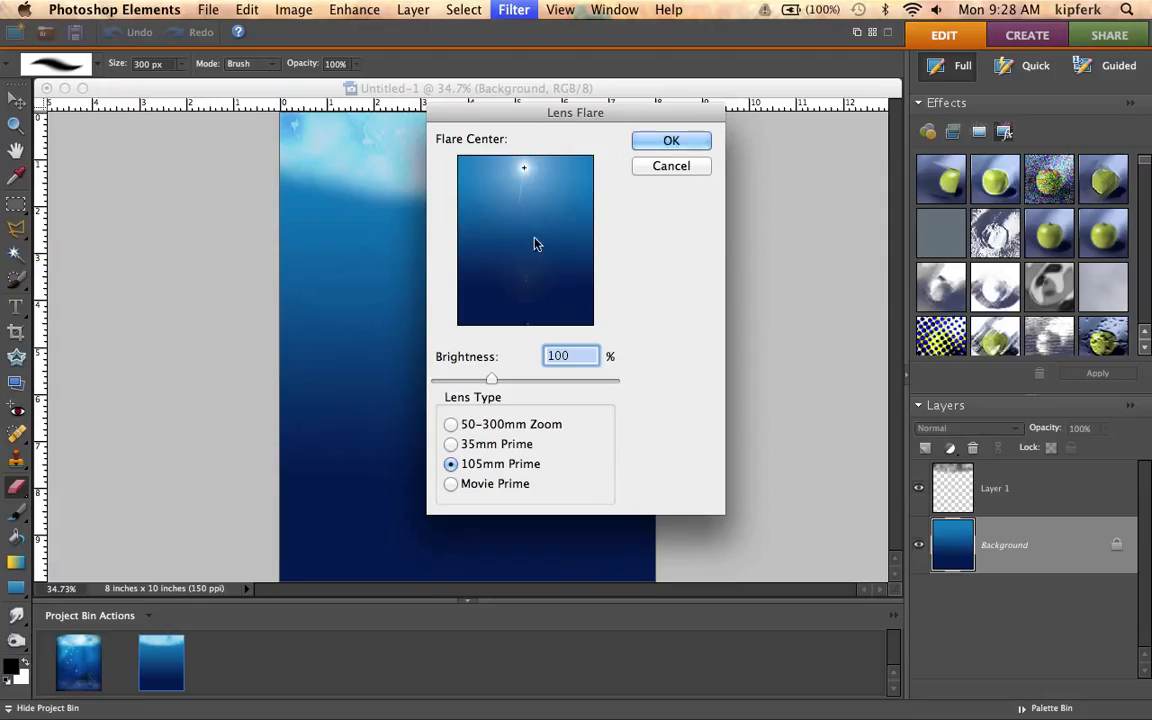
{"action": "mouse_move", "coordinate": [524, 173]}
{"action": "left_mouse_down"}
{"action": "mouse_move", "coordinate": [542, 226]}
{"action": "mouse_move", "coordinate": [504, 267]}
{"action": "mouse_move", "coordinate": [551, 290]}
{"action": "mouse_move", "coordinate": [559, 283]}
{"action": "mouse_move", "coordinate": [525, 174]}
{"action": "left_mouse_up"}
{"action": "left_click_drag", "start_coordinate": [527, 167], "coordinate": [497, 167]}
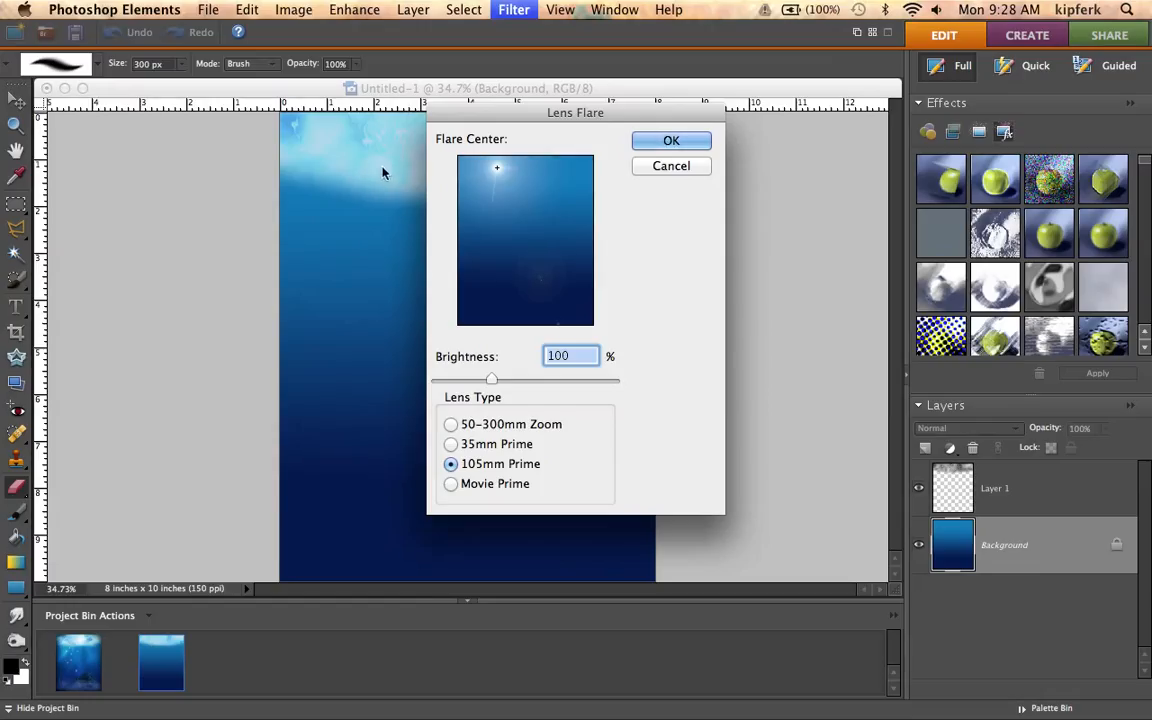
{"action": "left_click", "coordinate": [450, 445]}
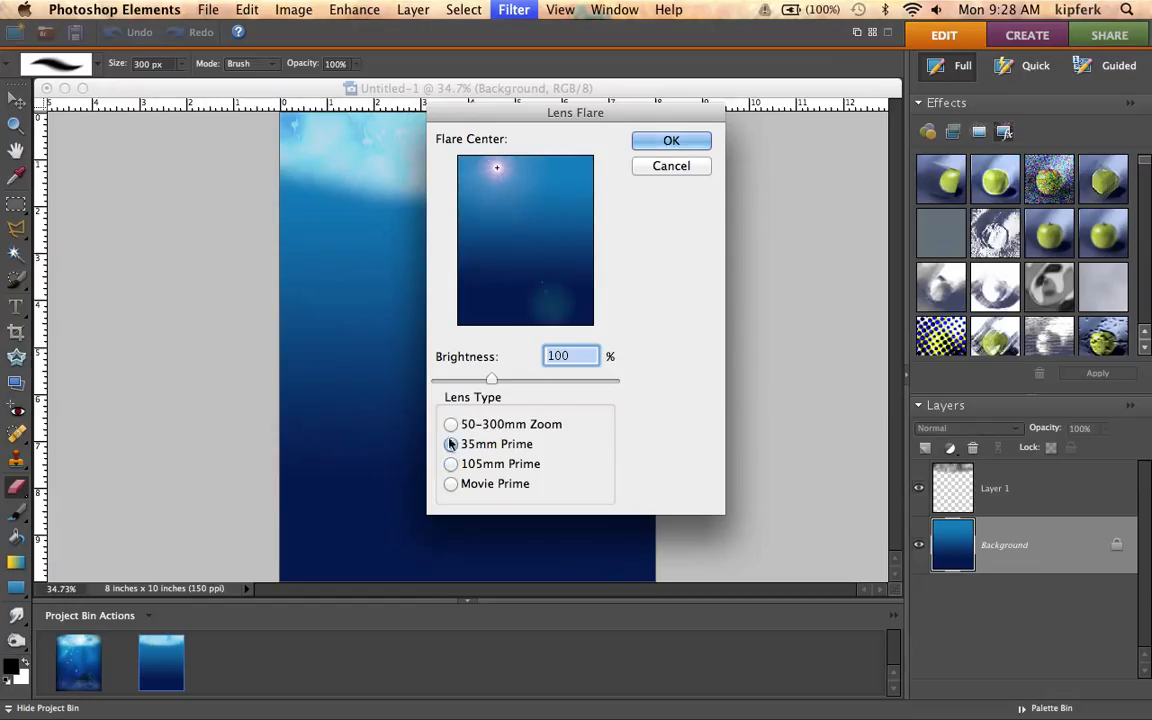
{"action": "left_click", "coordinate": [451, 425]}
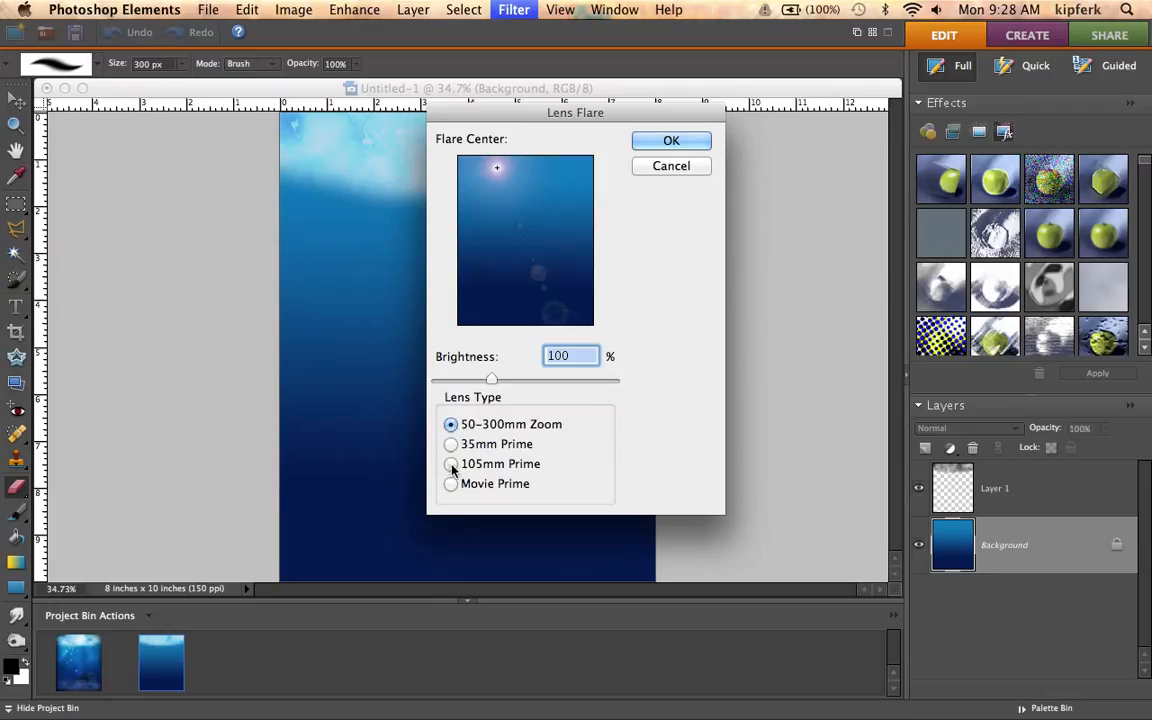
{"action": "left_click", "coordinate": [451, 465]}
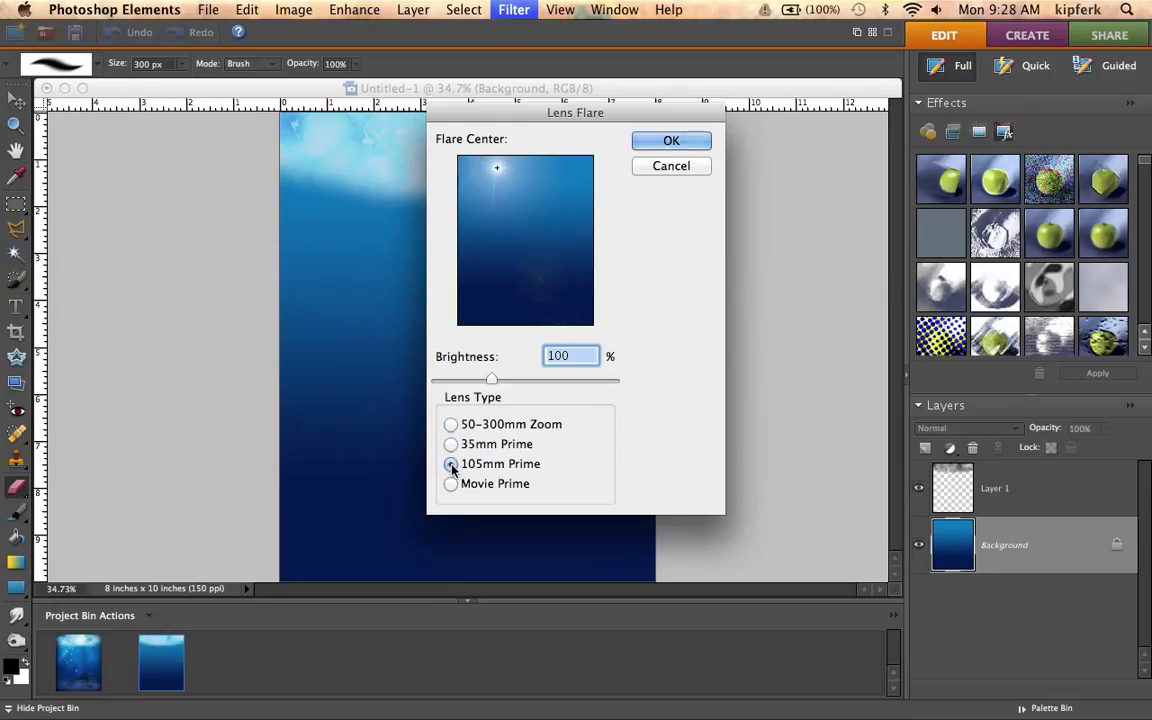
{"action": "left_click", "coordinate": [671, 141]}
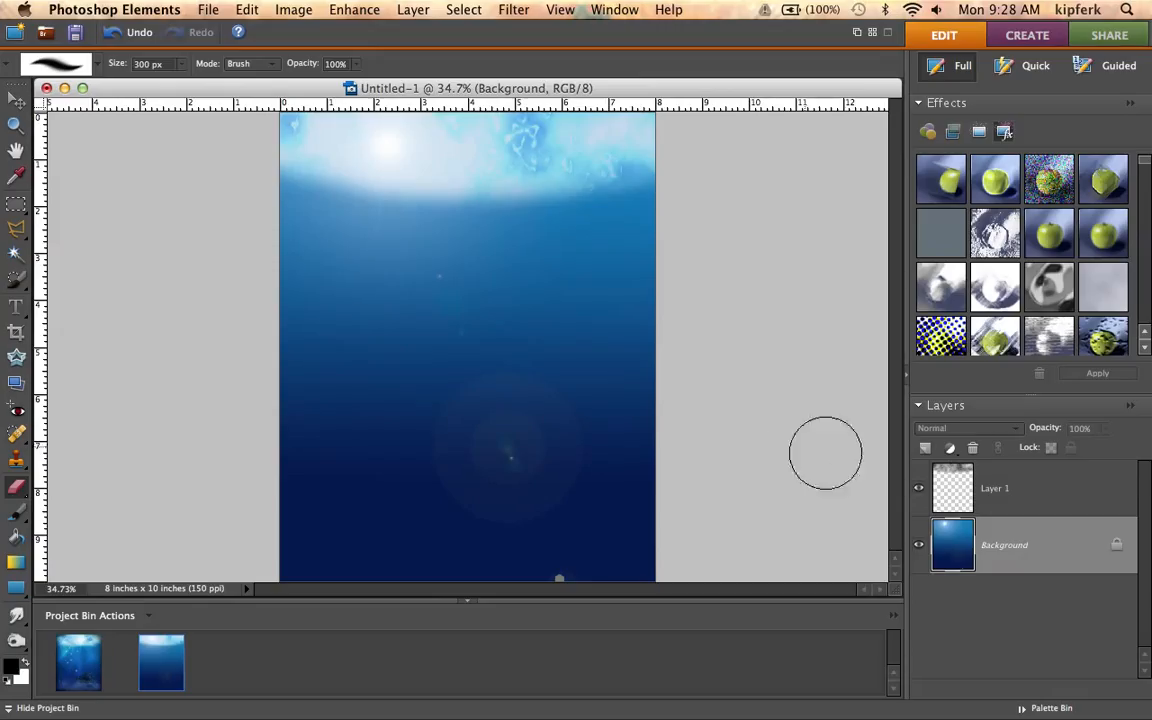
Step: Duplicate Layer 1 as a new layer named floor
{"action": "left_click", "coordinate": [1027, 489]}
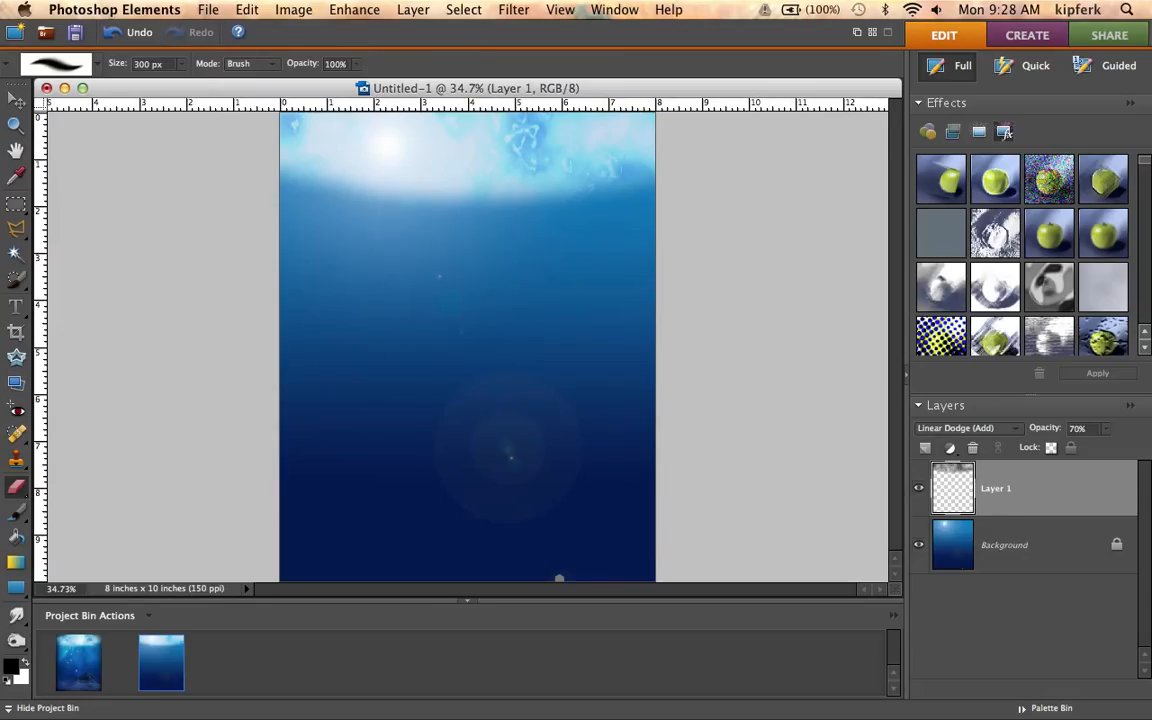
{"action": "left_click", "coordinate": [413, 9]}
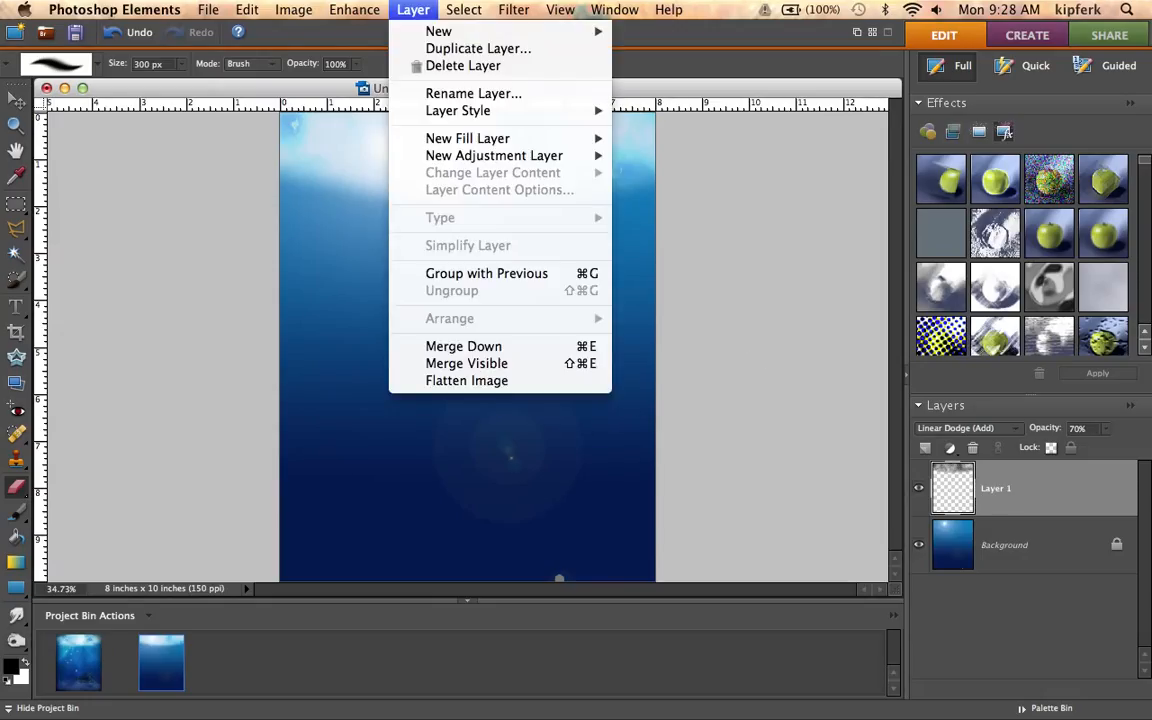
{"action": "left_click", "coordinate": [443, 49]}
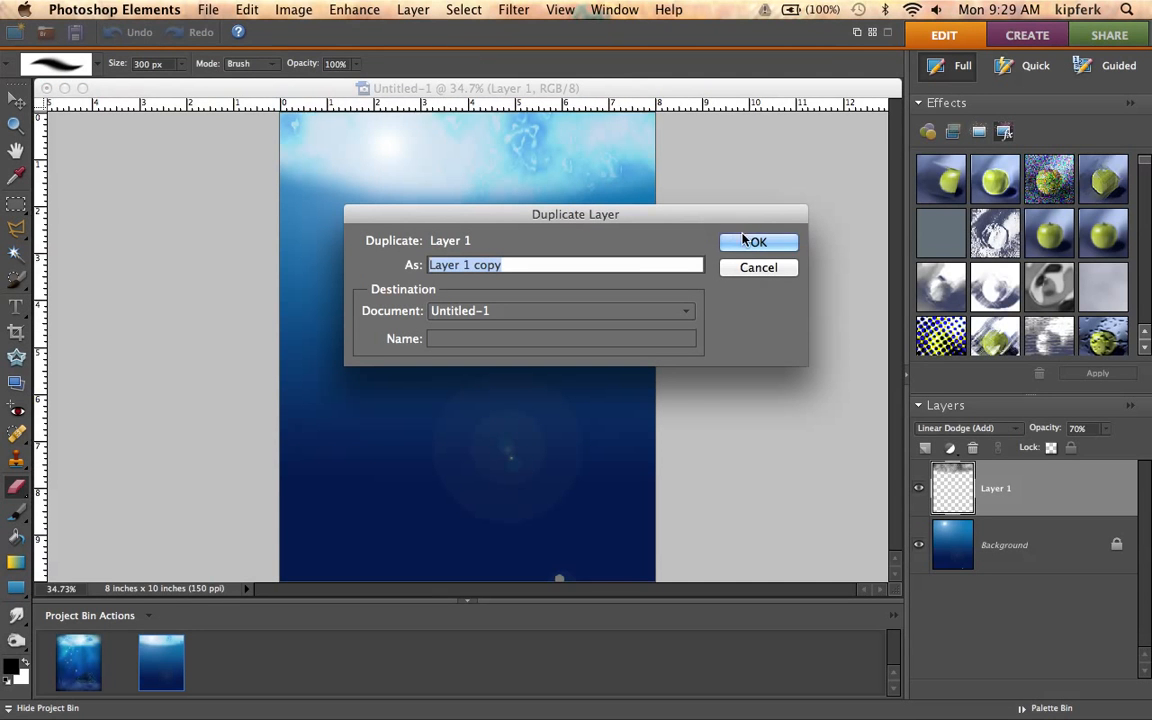
{"action": "type", "text": "floor"}
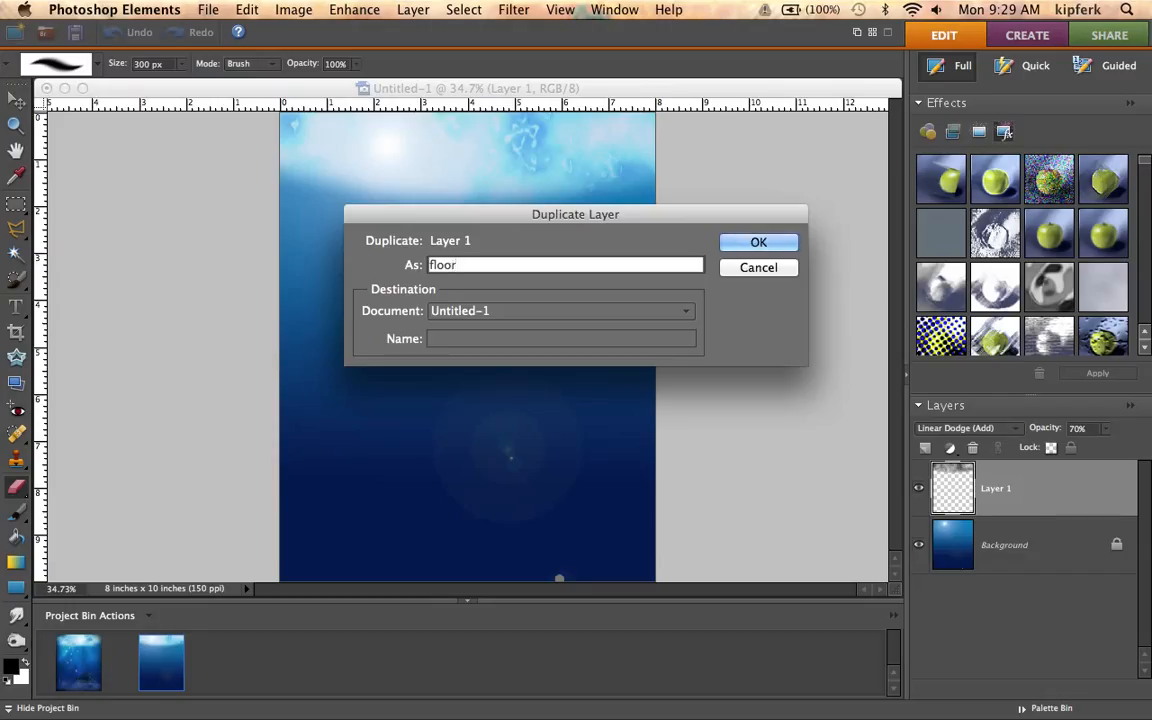
{"action": "key", "text": "Return"}
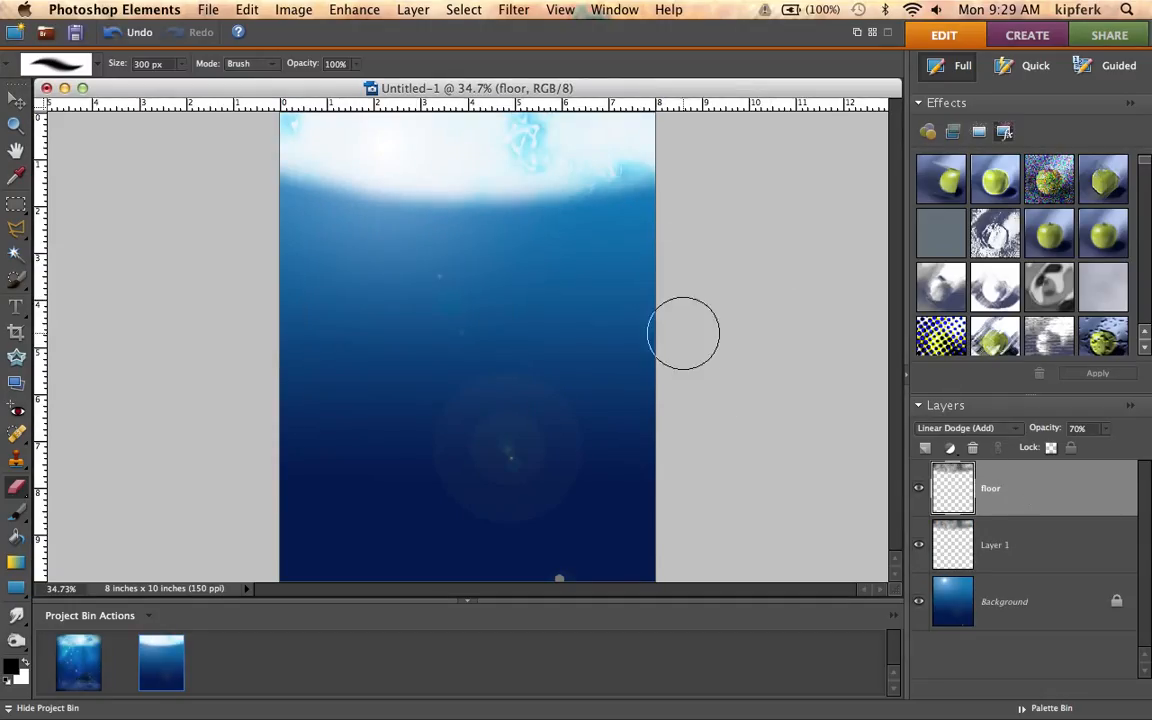
Step: Move the floor layer down to mid-canvas, so its lower edge is about 8 inches below the canvas top
{"action": "key", "text": "v"}
{"action": "key", "text": "shift+Down"}
{"action": "key", "text": "shift+Down"}
{"action": "key", "text": "shift+Down"}
{"action": "key", "text": "shift+Down"}
{"action": "key", "text": "shift+Down"}
{"action": "key", "text": "shift+Down"}
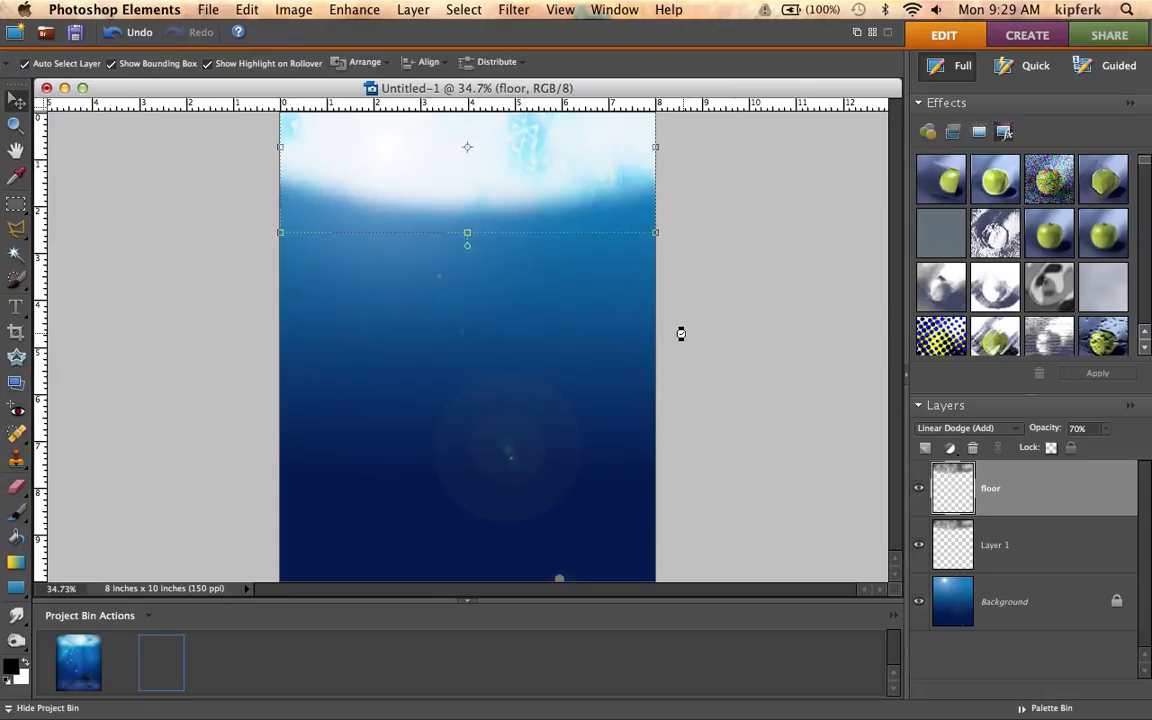
{"action": "key", "text": "shift+Down"}
{"action": "key", "text": "shift+Down"}
{"action": "key", "text": "shift+Down"}
{"action": "key", "text": "shift+Down"}
{"action": "key", "text": "shift+Down"}
{"action": "key", "text": "shift+Down"}
{"action": "key", "text": "shift+Down"}
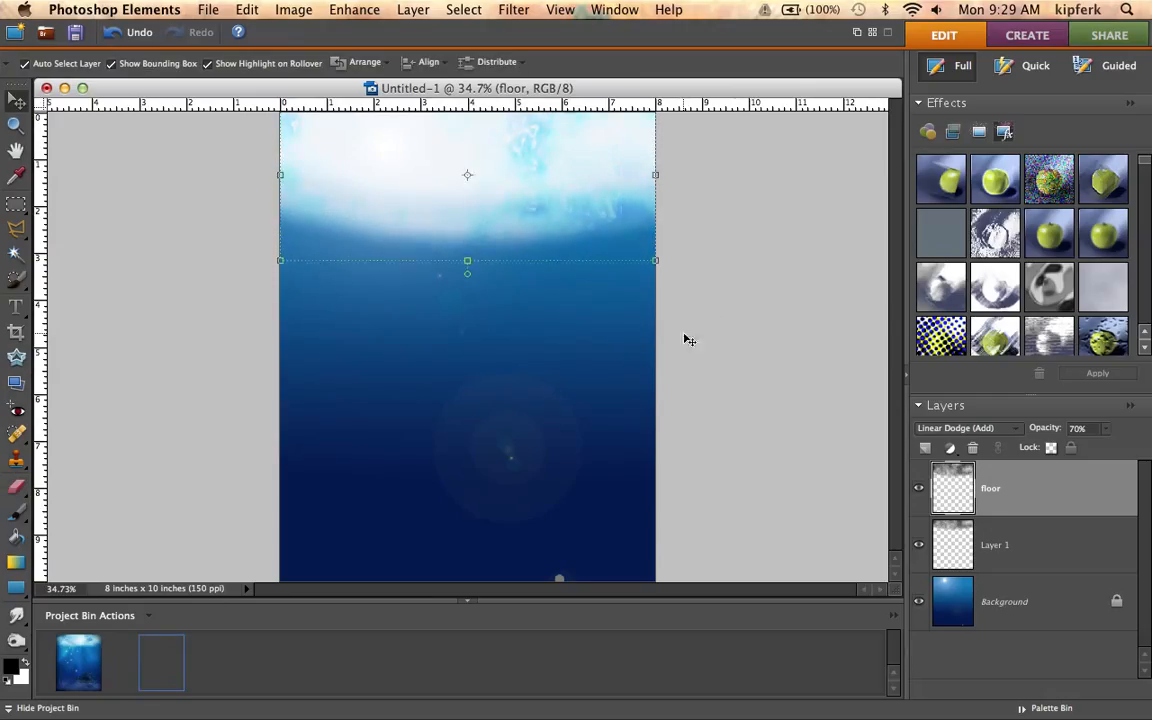
{"action": "left_click_drag", "start_coordinate": [558, 211], "coordinate": [560, 452]}
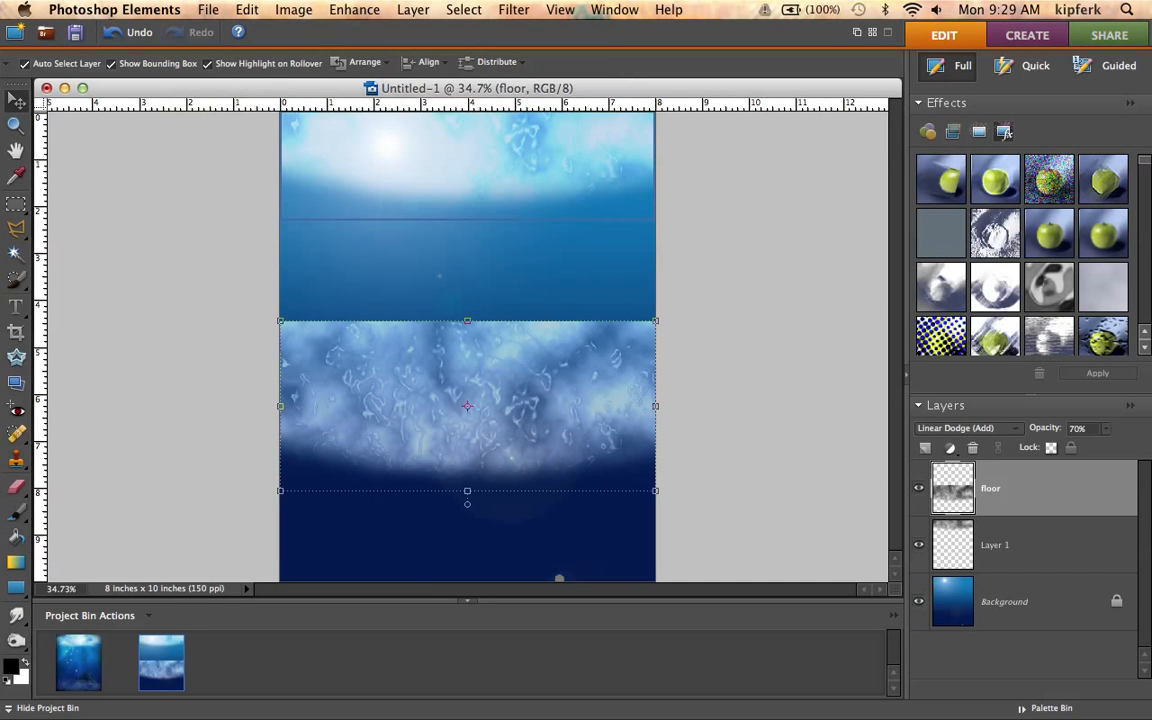
Step: Flip the floor layer vertically and move it to the canvas bottom, with its upper edge about 7.7 inches below the canvas top
{"action": "left_click", "coordinate": [412, 9]}
{"action": "mouse_move", "coordinate": [293, 9]}
{"action": "mouse_move", "coordinate": [308, 37]}
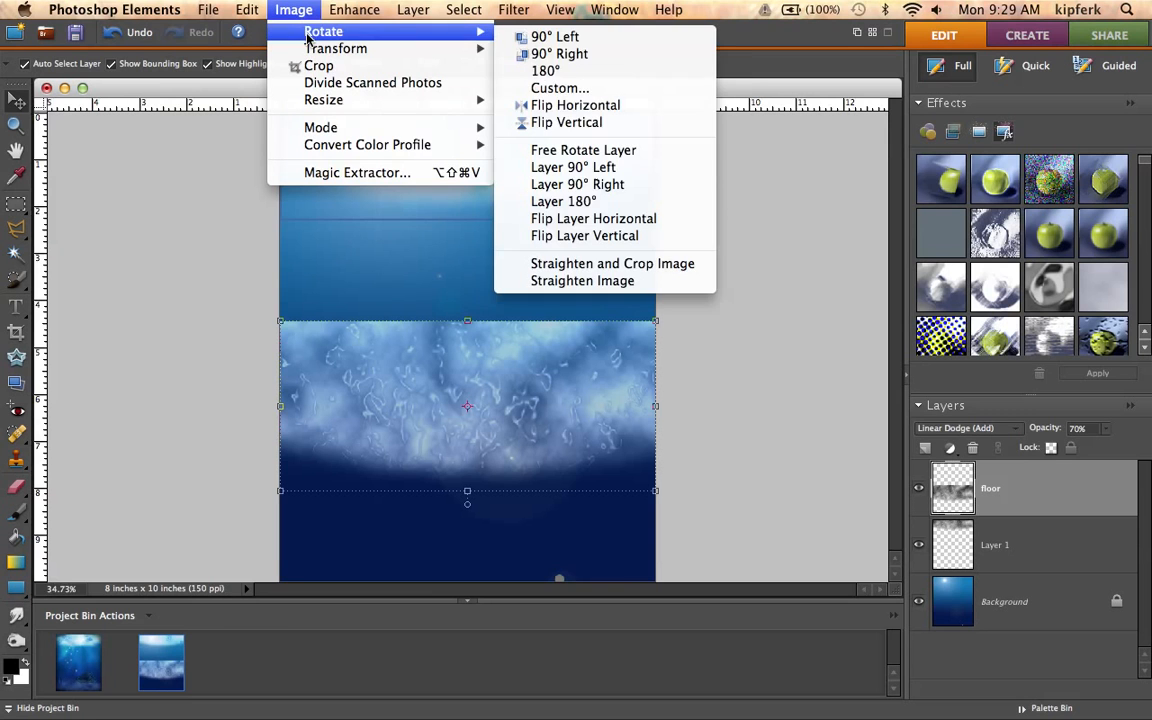
{"action": "left_click", "coordinate": [587, 236]}
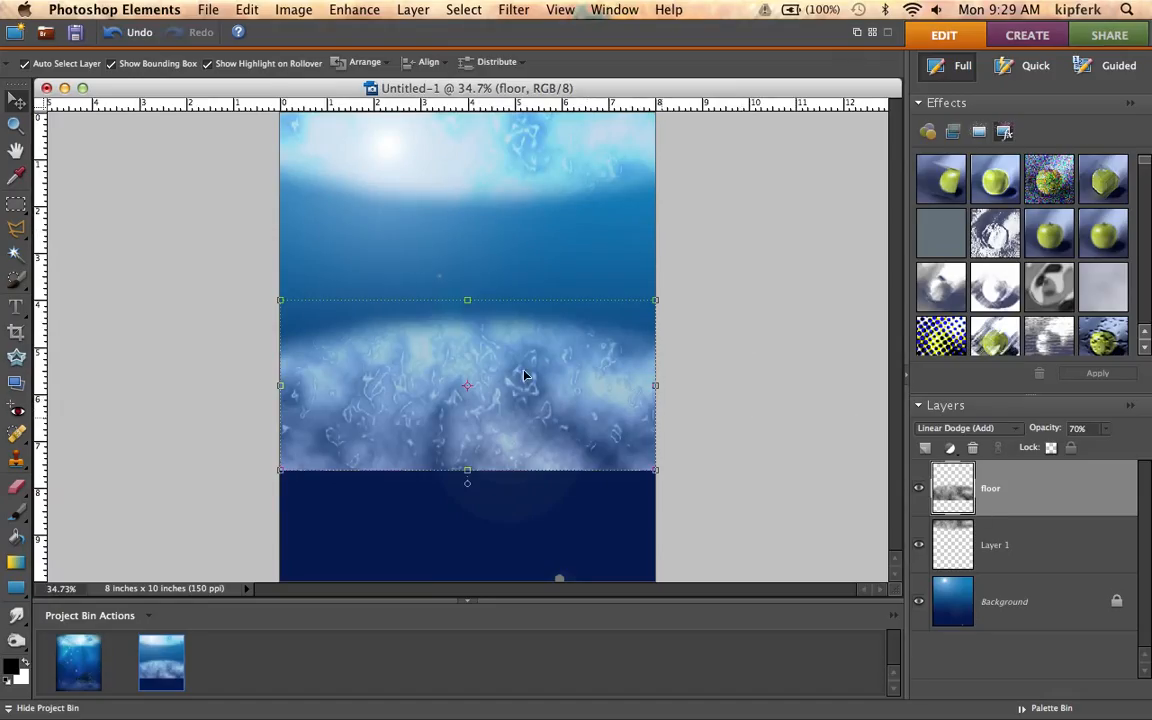
{"action": "left_click_drag", "start_coordinate": [522, 371], "coordinate": [527, 543]}
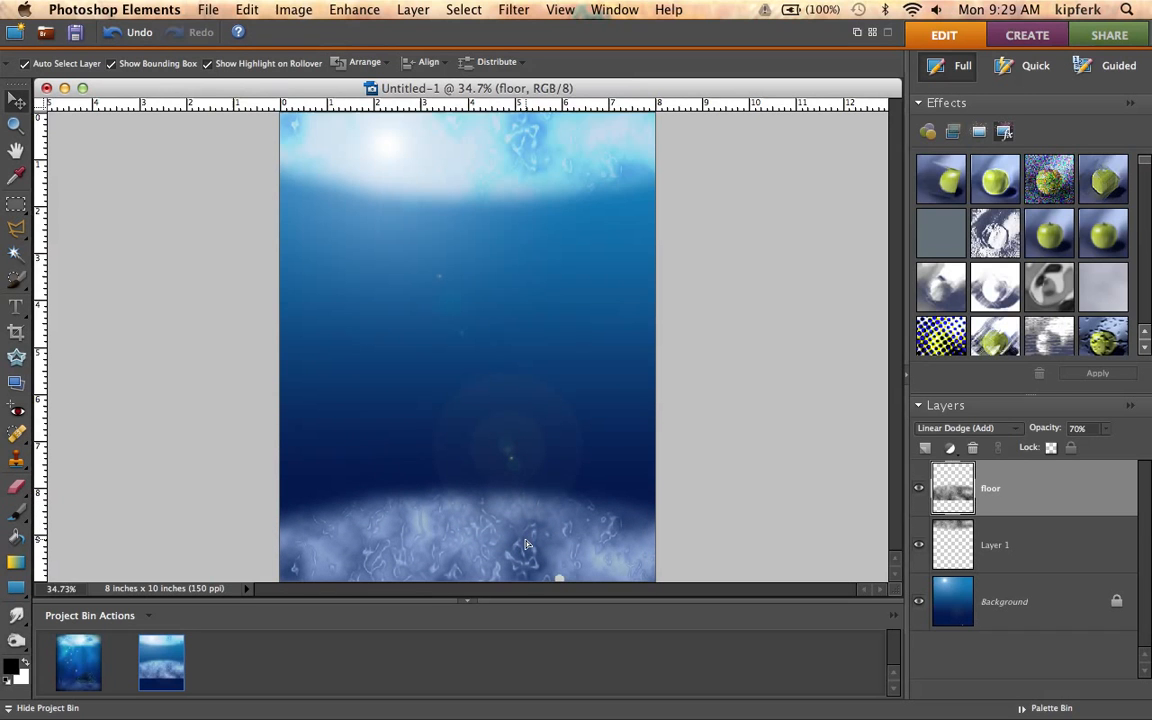
{"action": "left_click", "coordinate": [744, 441]}
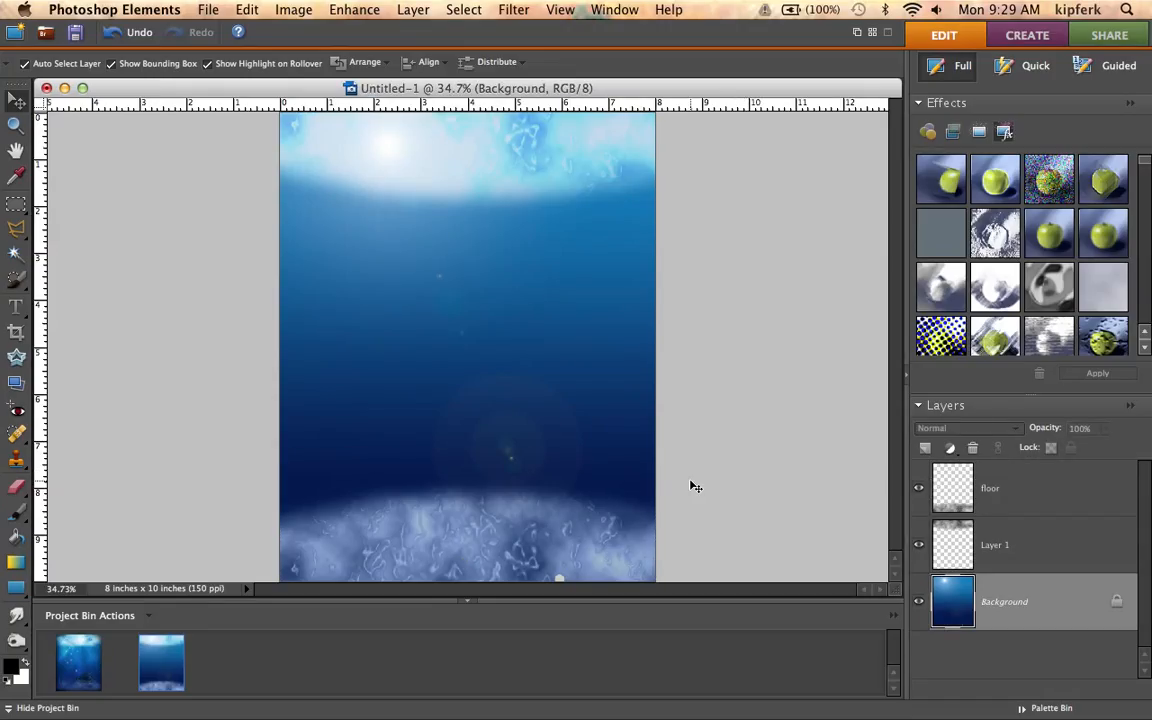
Step: Set the floor layer's opacity to 31%
{"action": "left_click", "coordinate": [1043, 490]}
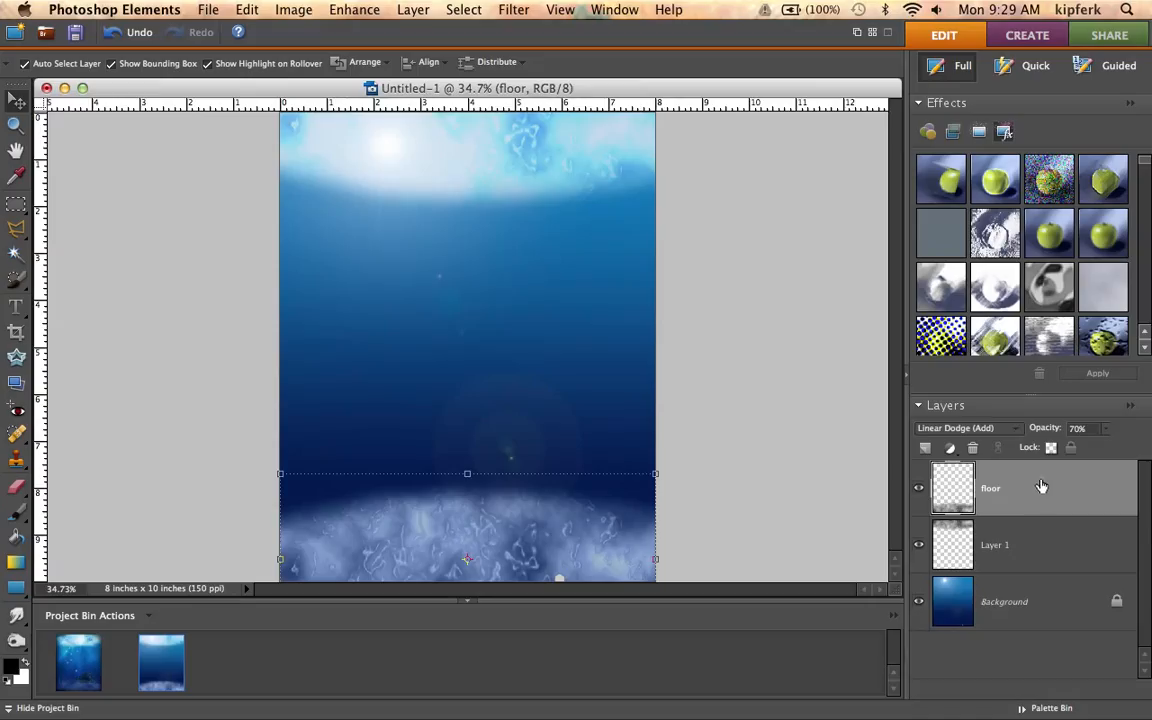
{"action": "left_click", "coordinate": [1106, 433]}
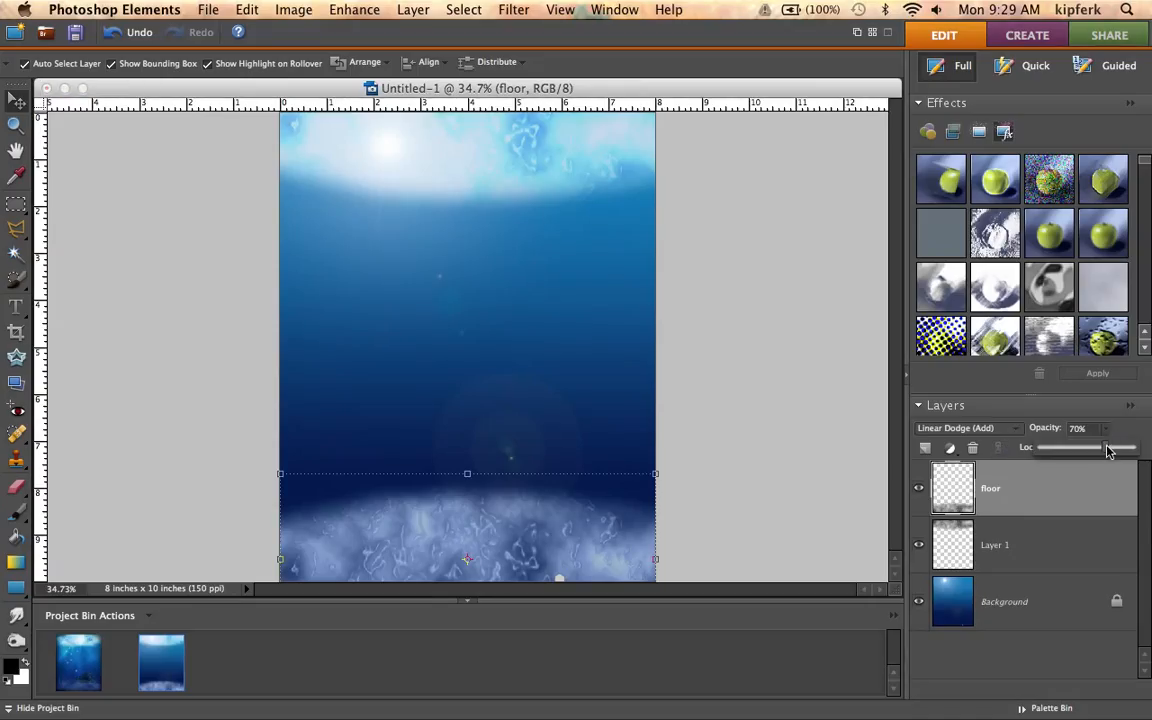
{"action": "left_click_drag", "start_coordinate": [1102, 452], "coordinate": [1068, 456]}
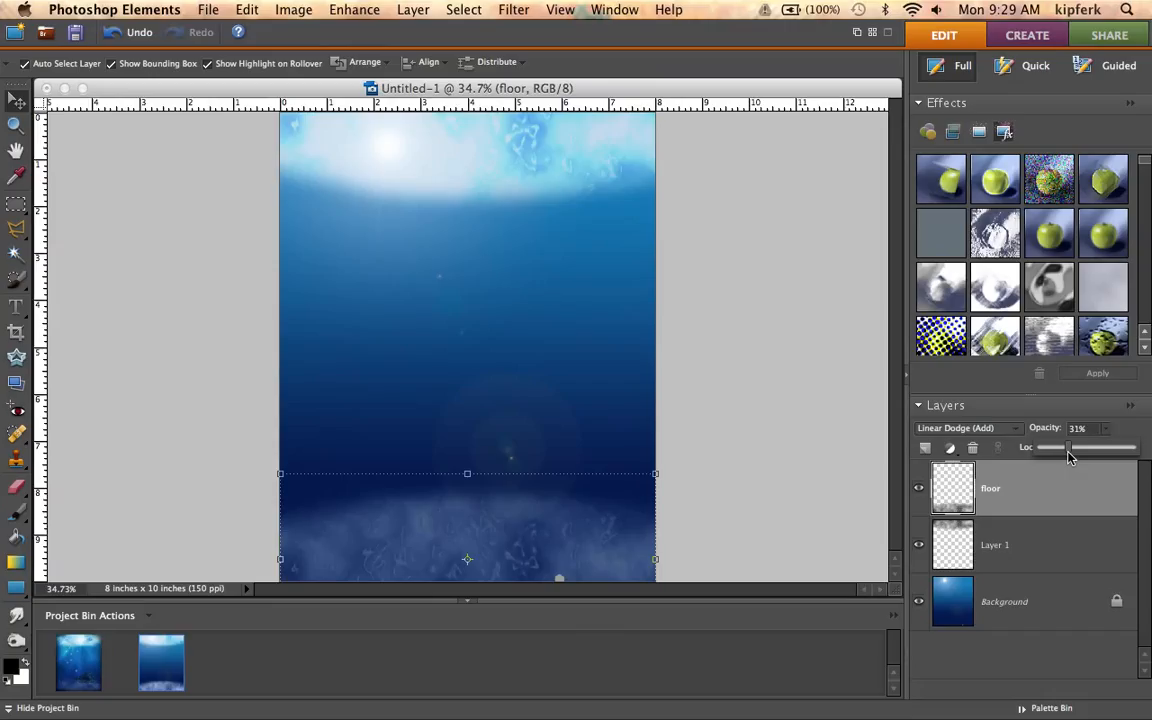
{"action": "left_click", "coordinate": [788, 426]}
Step: Select a full-width rectangle across the middle of the canvas, from about 1.25 to 7.4 inches below its top
{"action": "key", "text": "z"}
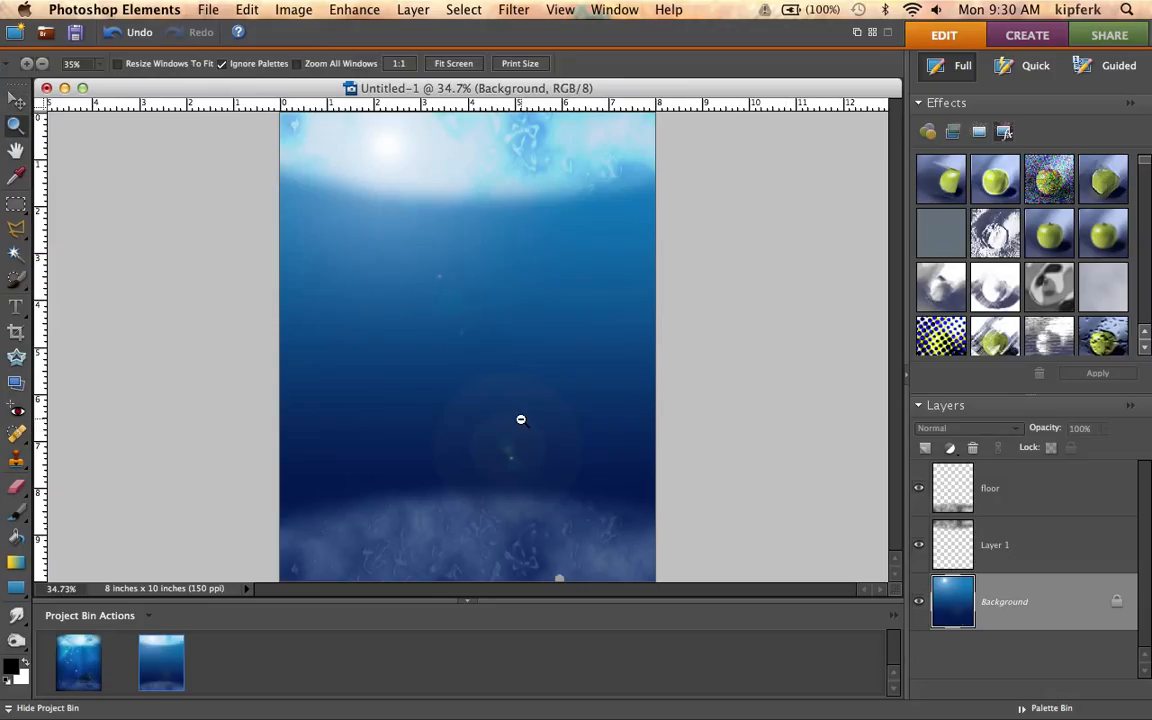
{"action": "left_click", "coordinate": [520, 419], "text": "alt"}
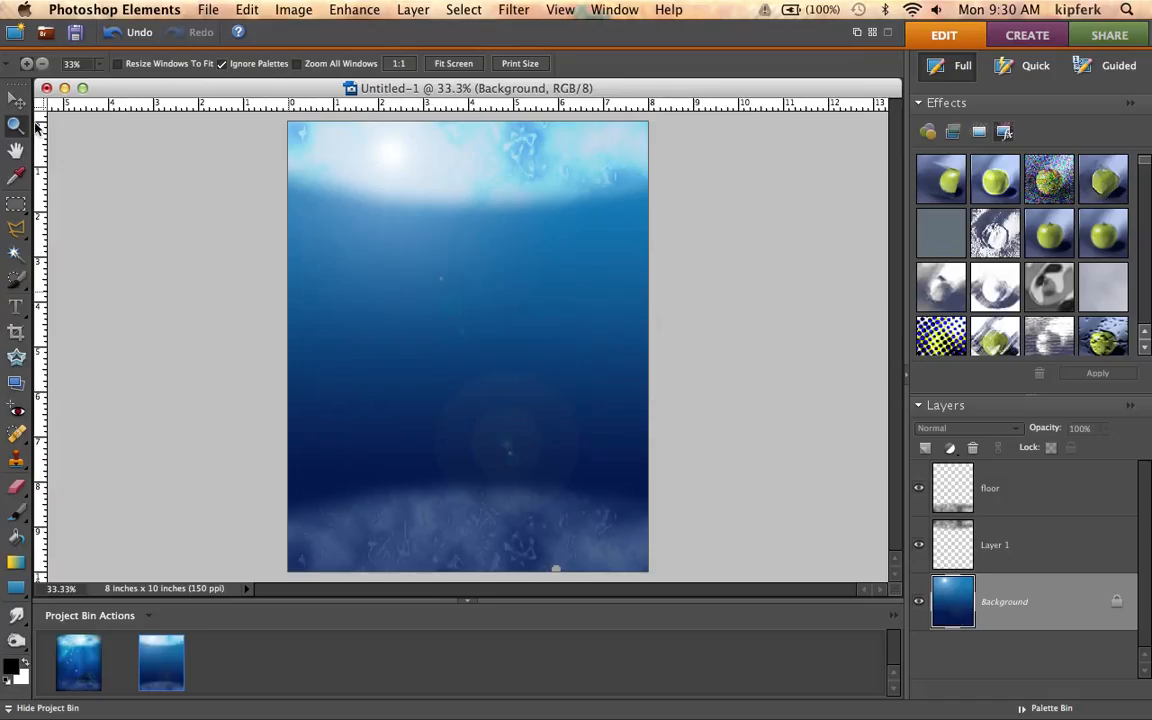
{"action": "left_click", "coordinate": [16, 206]}
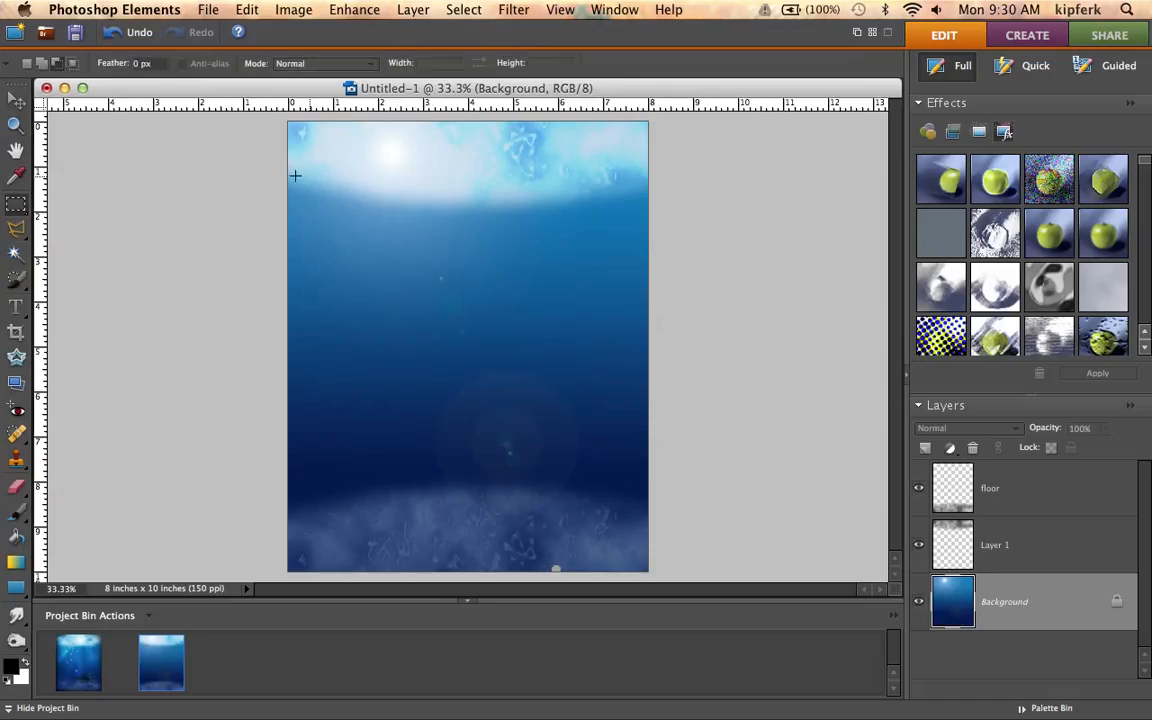
{"action": "left_click_drag", "start_coordinate": [500, 272], "coordinate": [722, 455]}
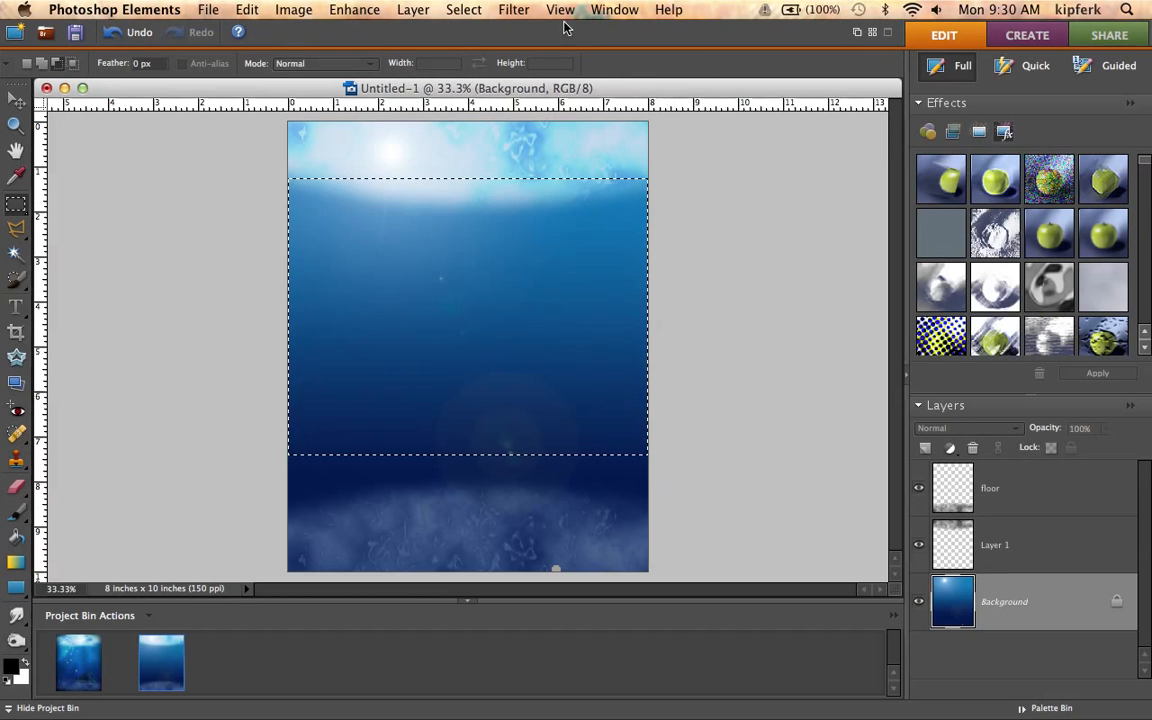
{"action": "left_click", "coordinate": [514, 9]}
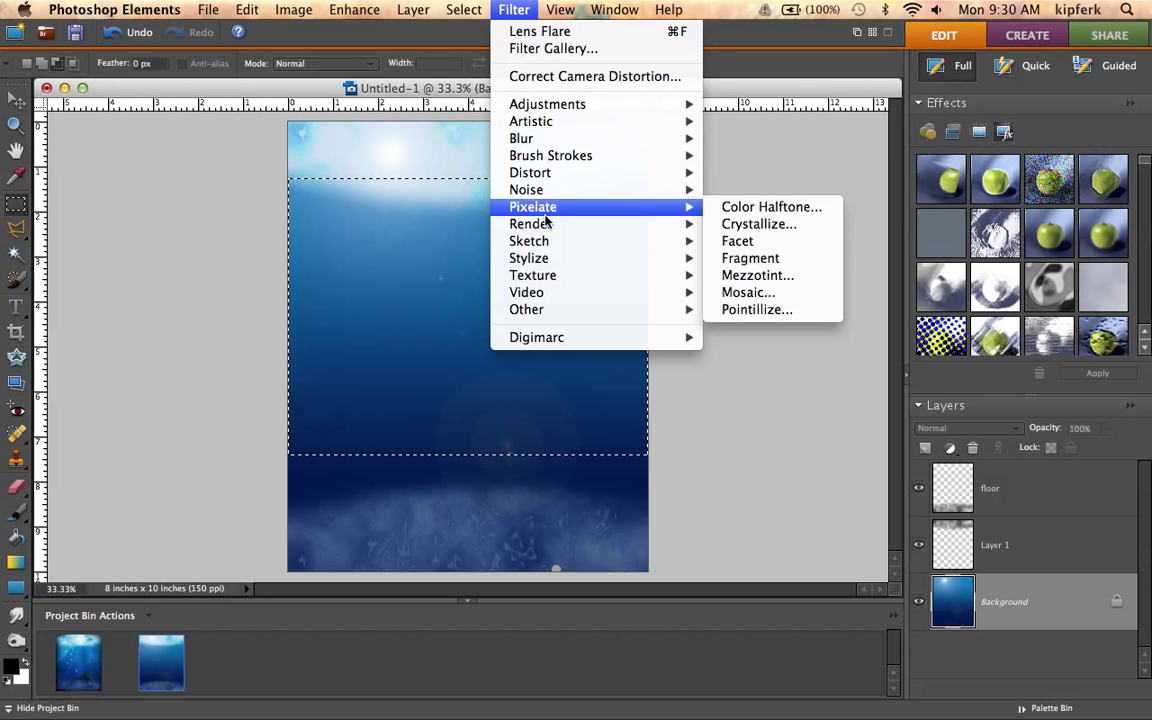
{"action": "mouse_move", "coordinate": [545, 224]}
{"action": "left_click", "coordinate": [743, 244]}
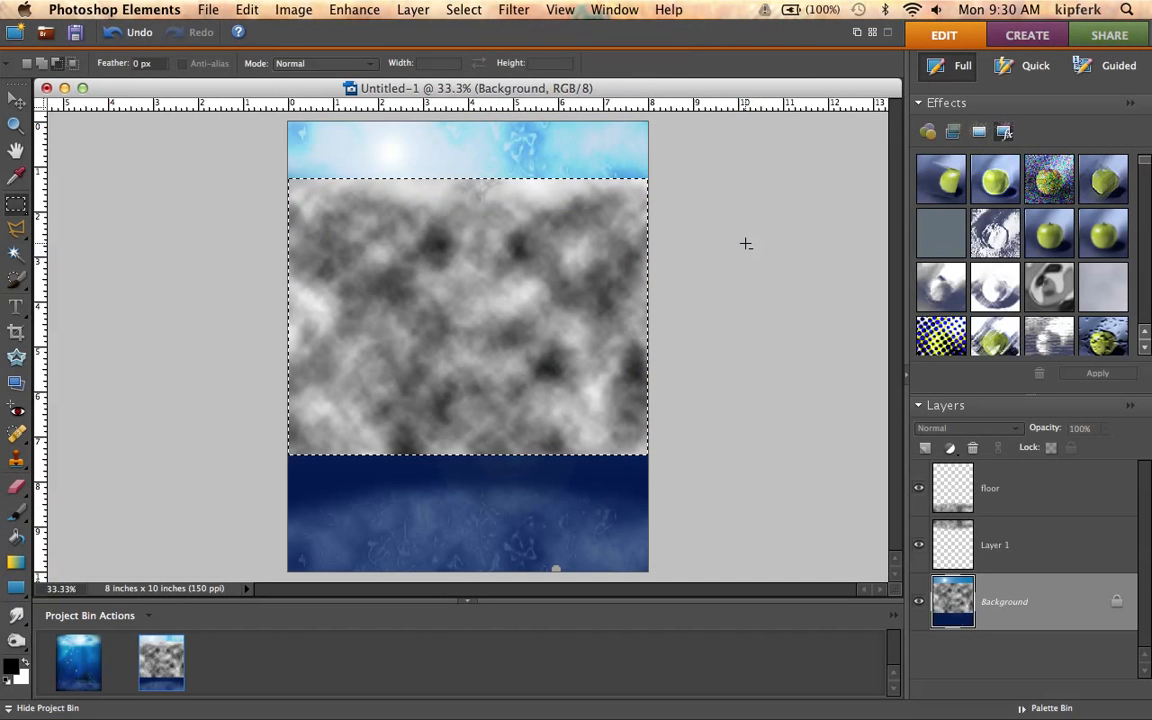
{"action": "key", "text": "super+d"}
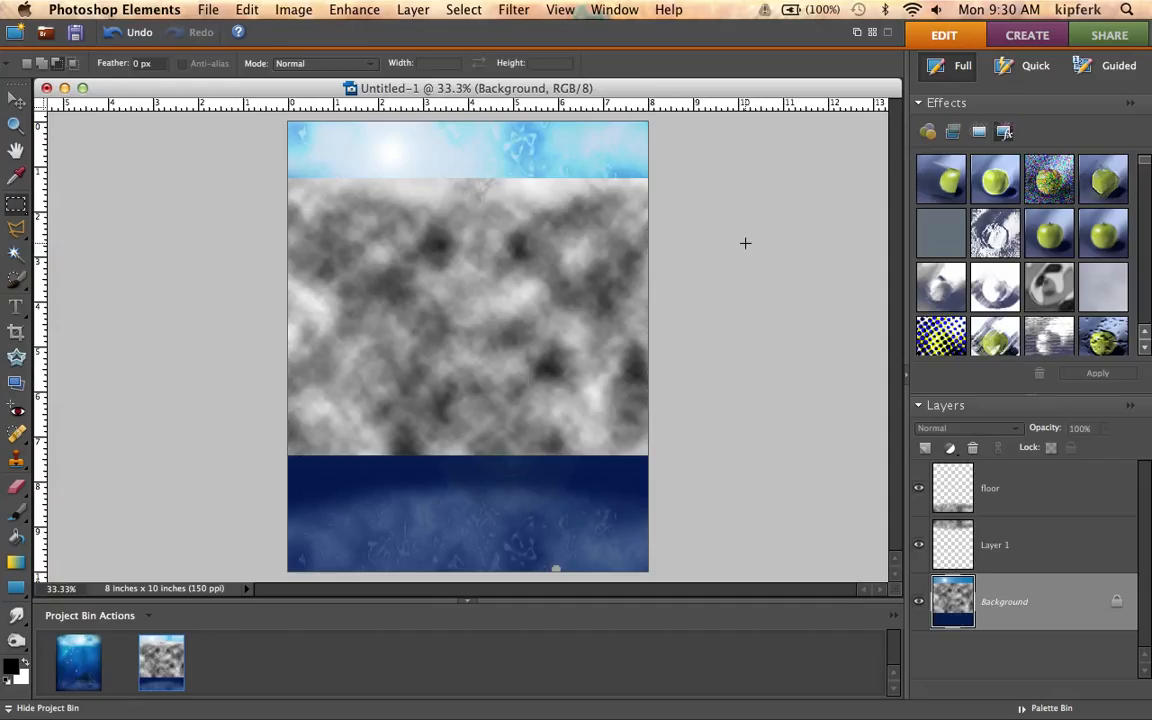
{"action": "left_click", "coordinate": [511, 10]}
{"action": "left_click", "coordinate": [530, 31]}
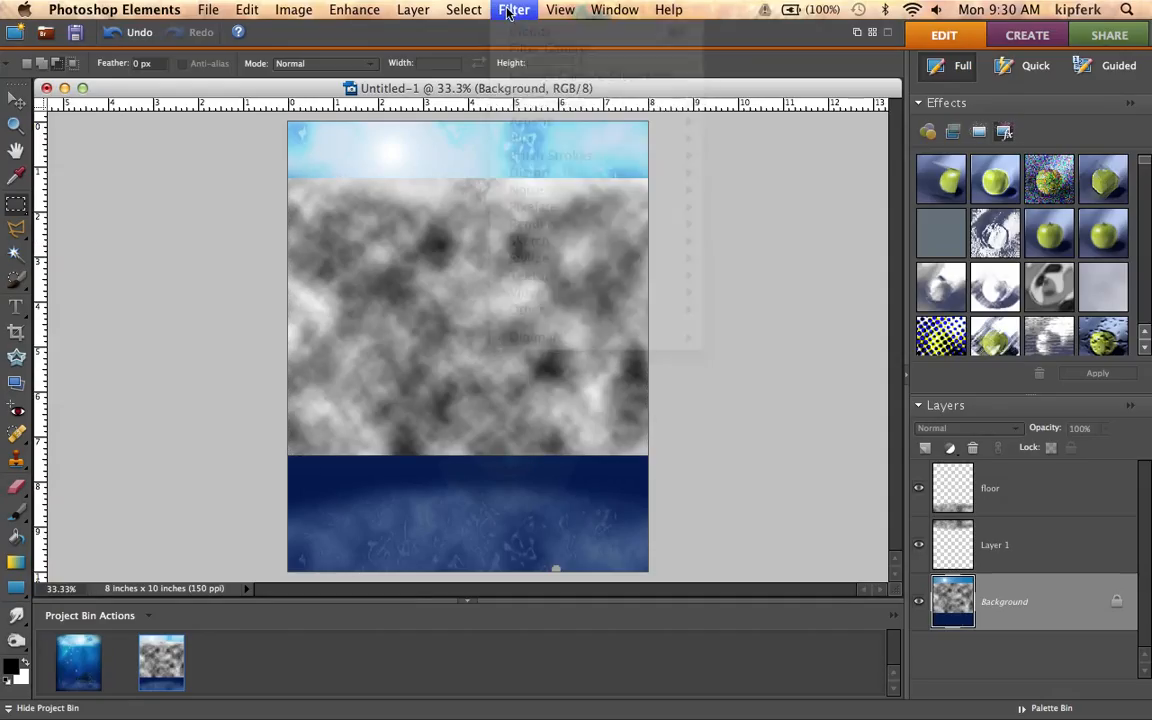
{"action": "key", "text": "super+z"}
{"action": "key", "text": "super+z"}
{"action": "key", "text": "super+z"}
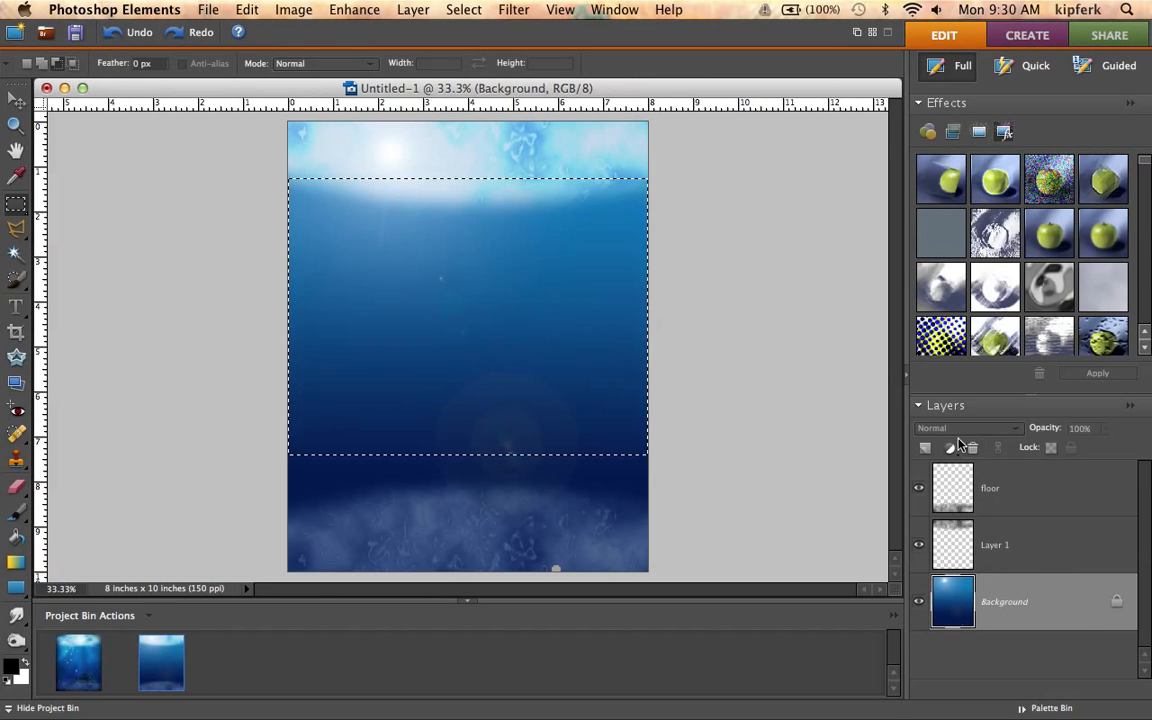
Step: Add a new layer above the Background, render Clouds inside the selected rectangle and deselect it
{"action": "left_click", "coordinate": [925, 447]}
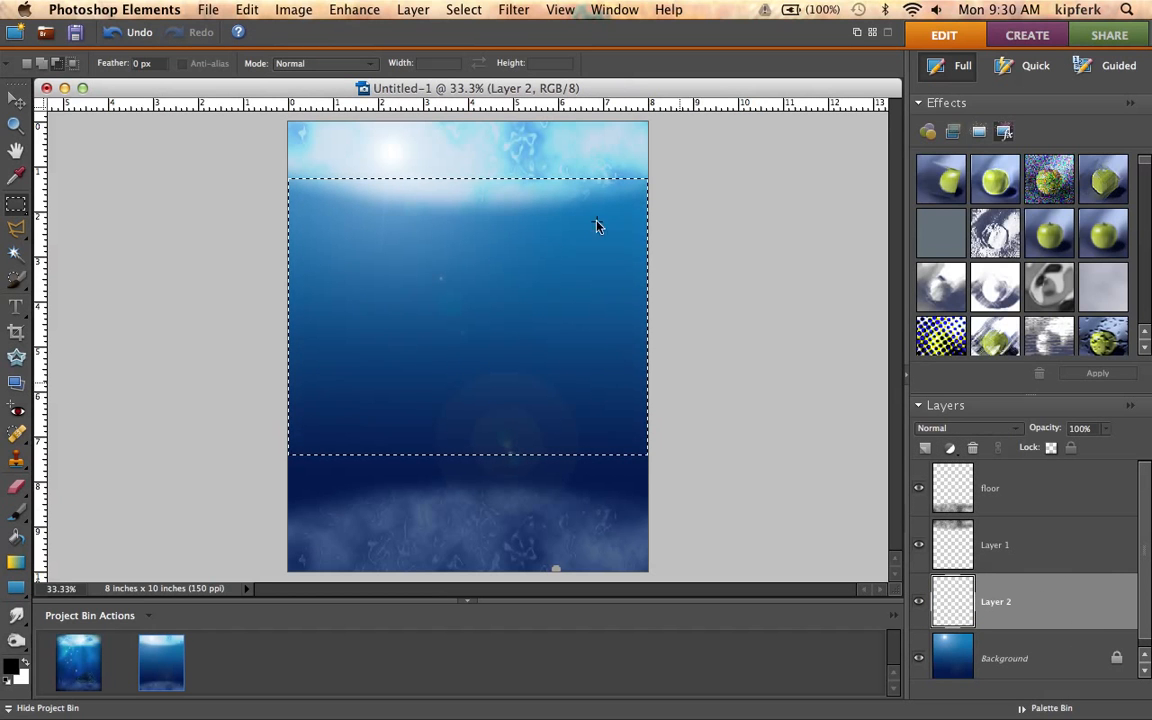
{"action": "left_click", "coordinate": [514, 10]}
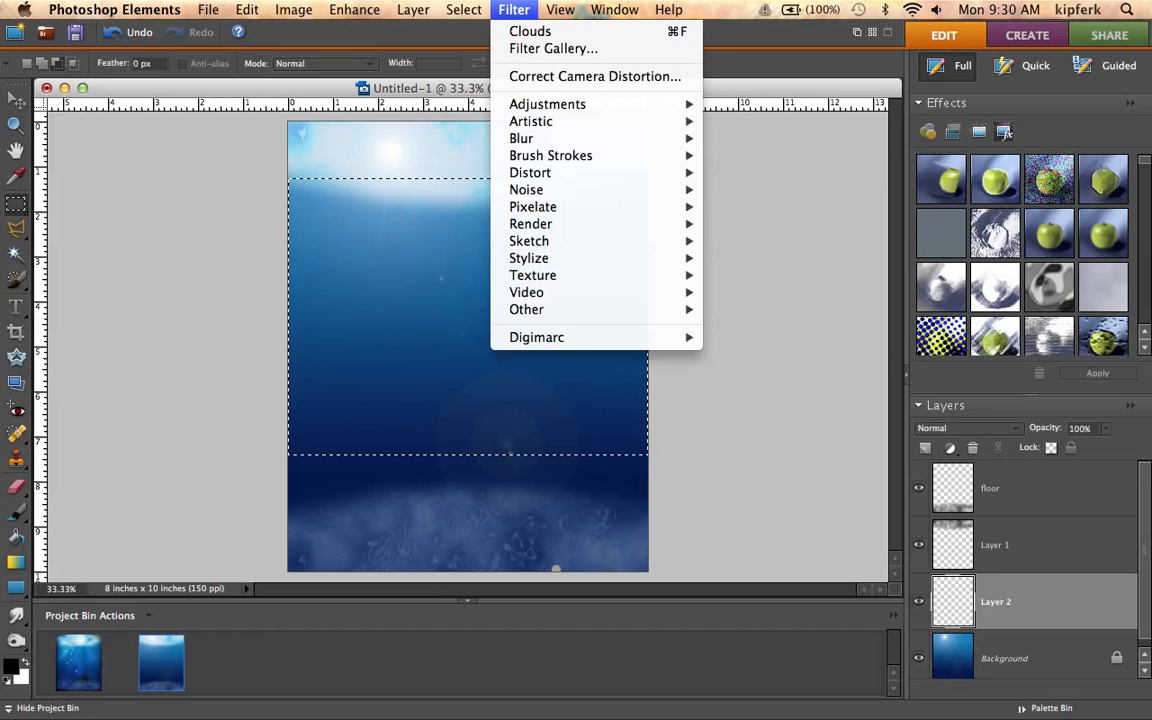
{"action": "mouse_move", "coordinate": [548, 232]}
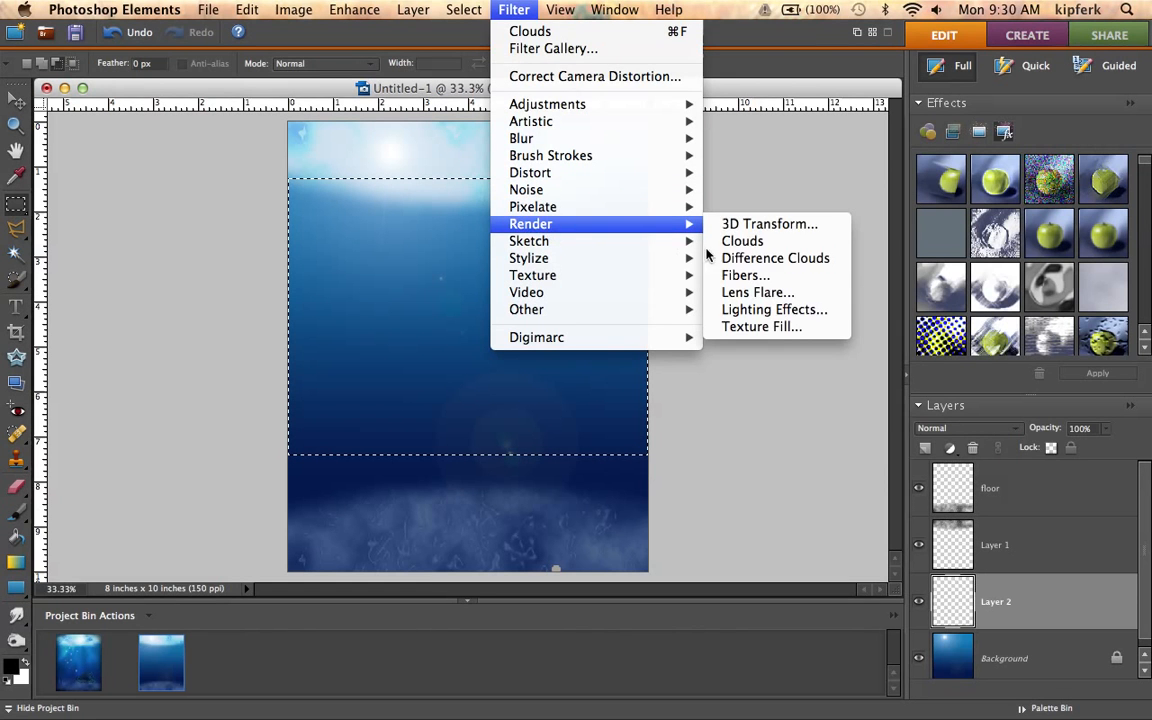
{"action": "left_click", "coordinate": [745, 242]}
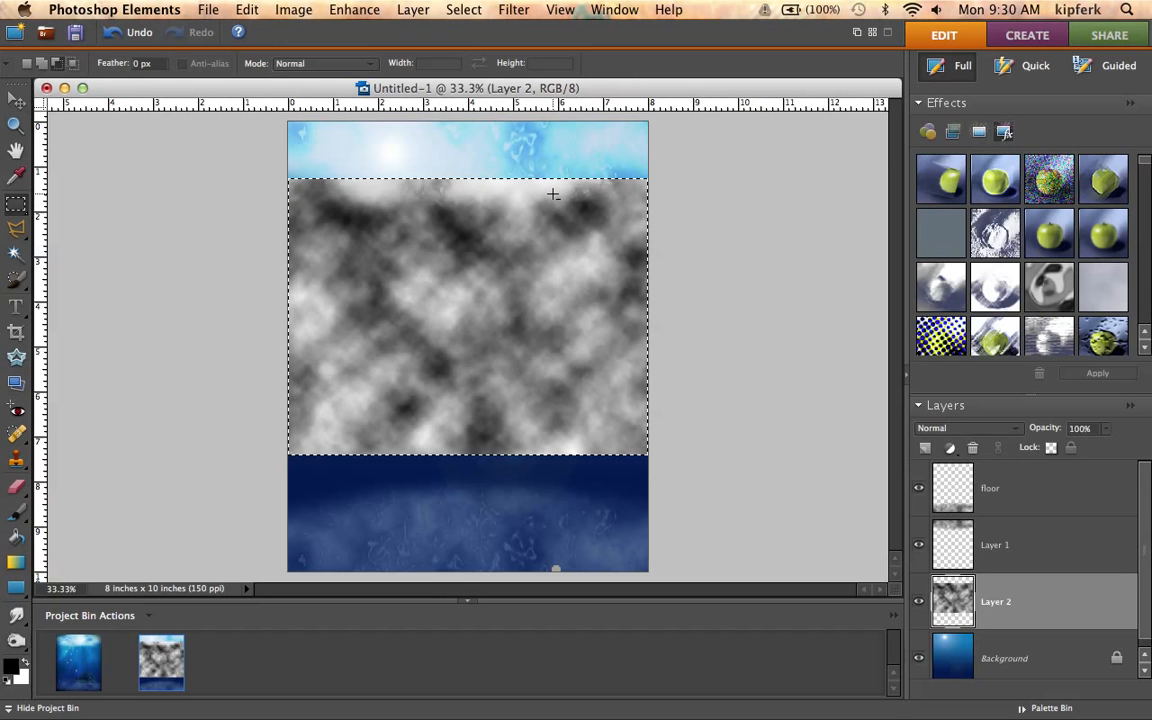
{"action": "key", "text": "super+d"}
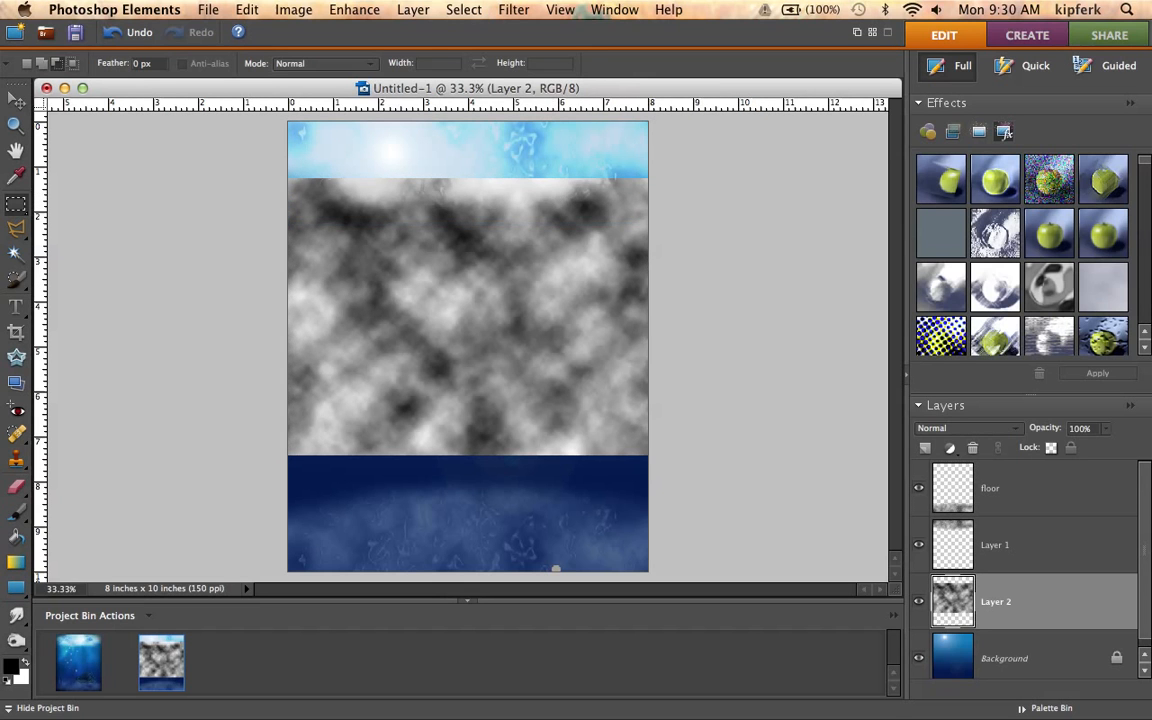
Step: Set up a Radial Blur for the clouds layer with the Zoom method and its blur center near the upper edge, left of the middle
{"action": "left_click", "coordinate": [514, 9]}
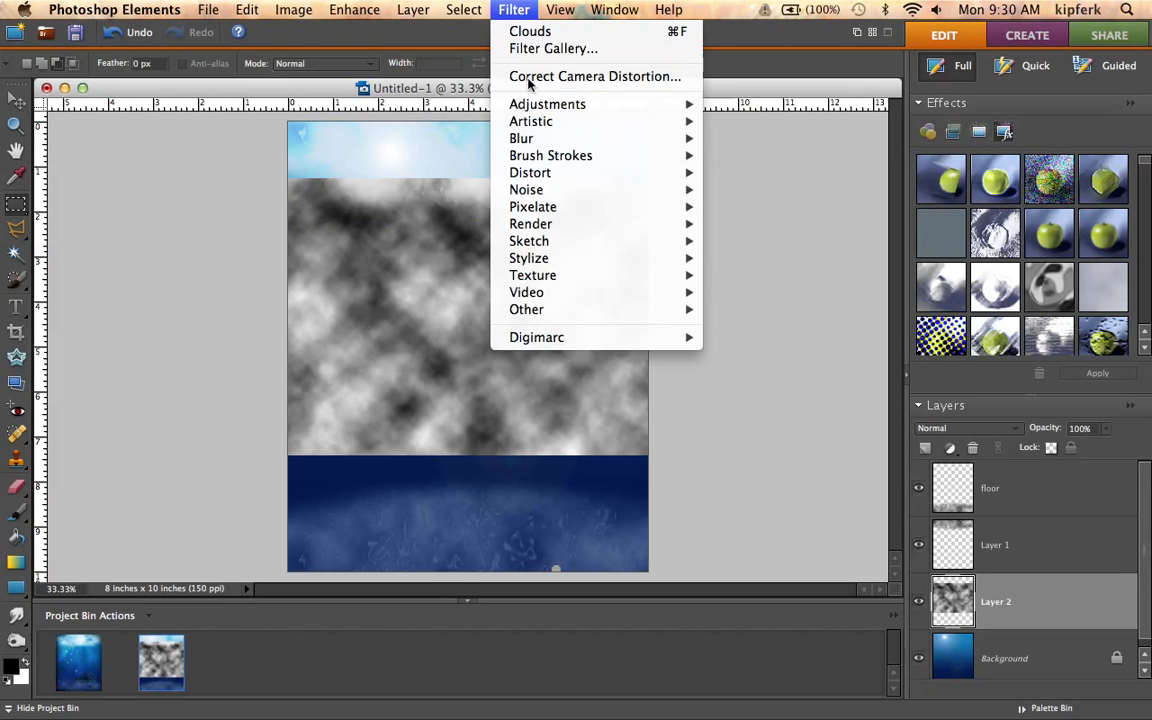
{"action": "mouse_move", "coordinate": [535, 177]}
{"action": "mouse_move", "coordinate": [530, 140]}
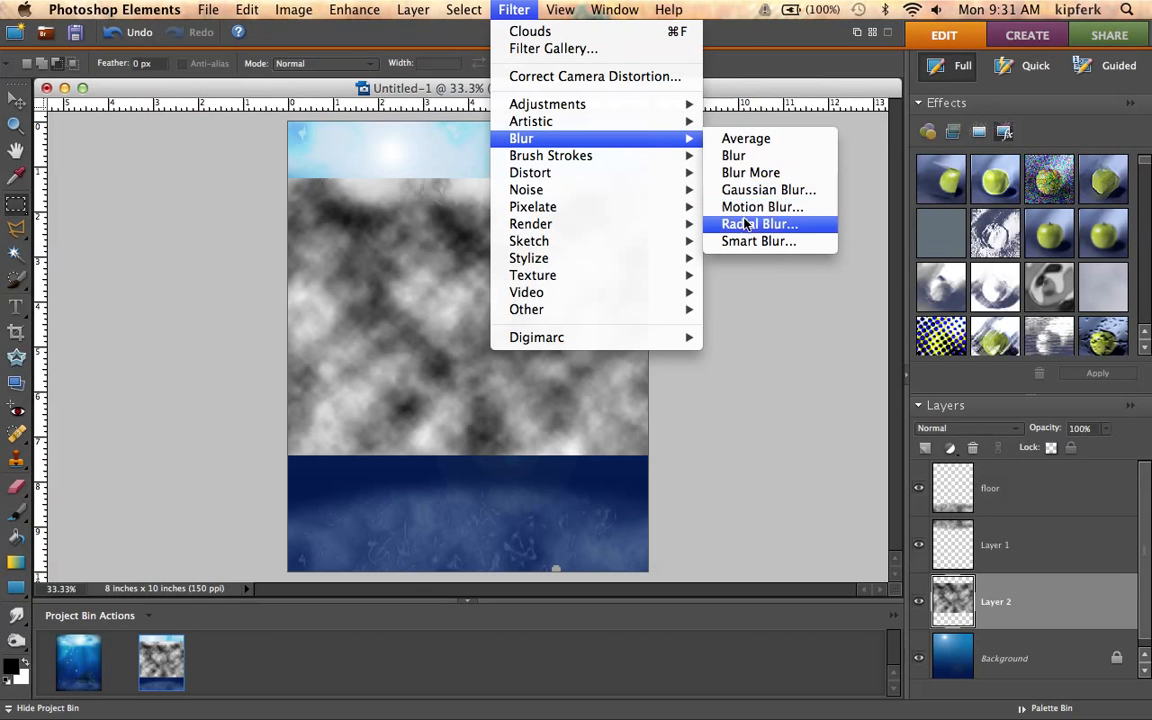
{"action": "left_click", "coordinate": [746, 228]}
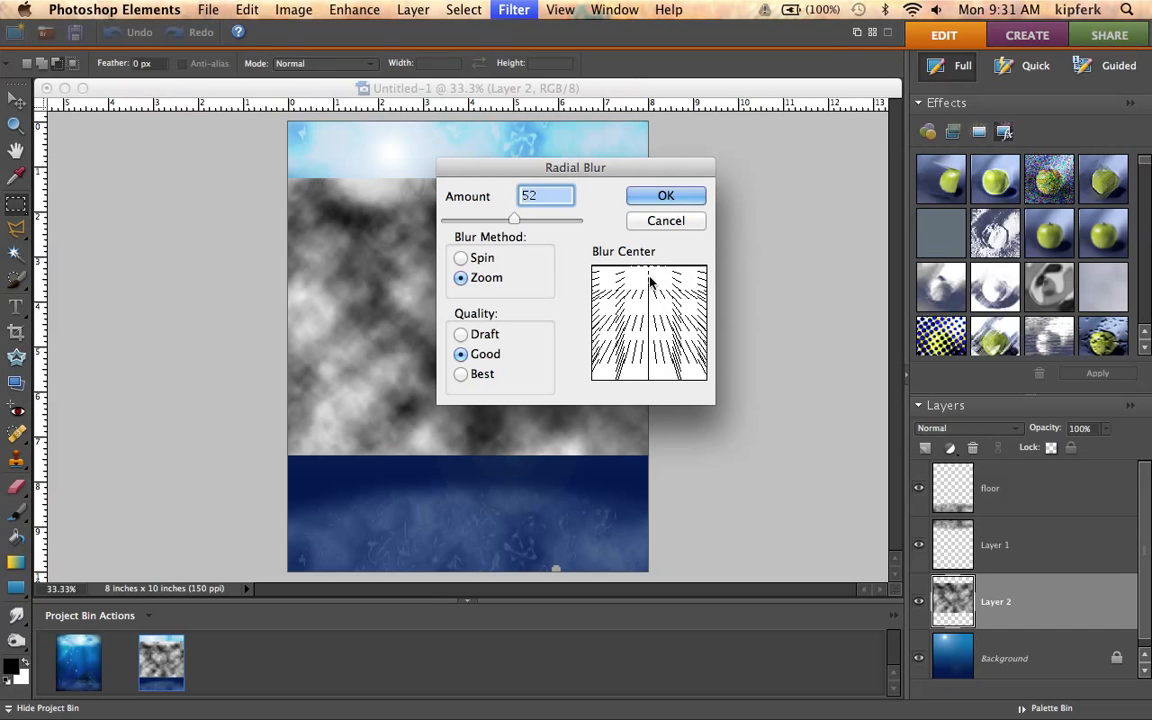
{"action": "left_click", "coordinate": [461, 259]}
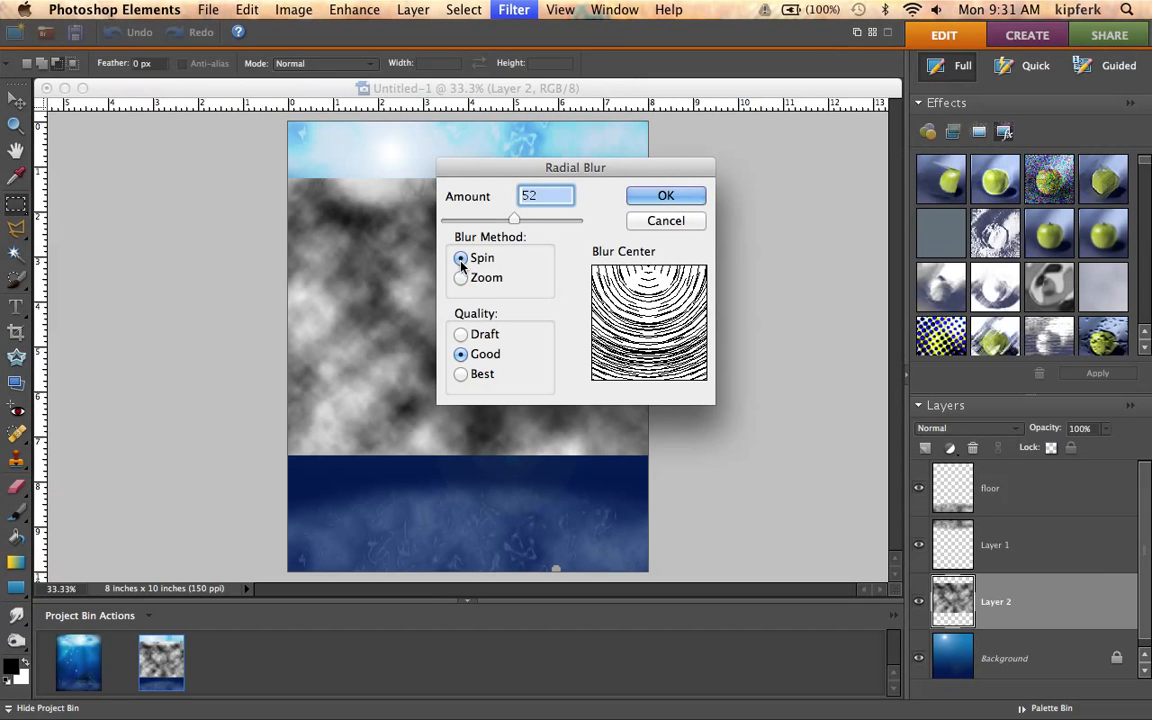
{"action": "left_click", "coordinate": [461, 279]}
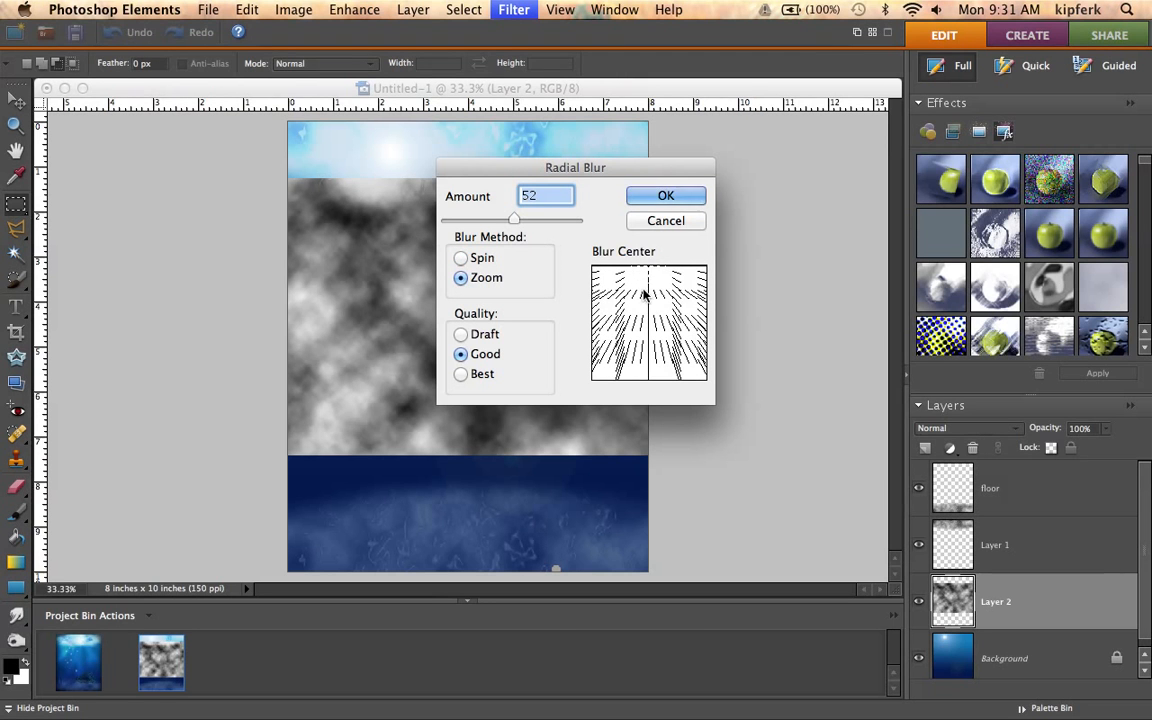
{"action": "left_click", "coordinate": [462, 260]}
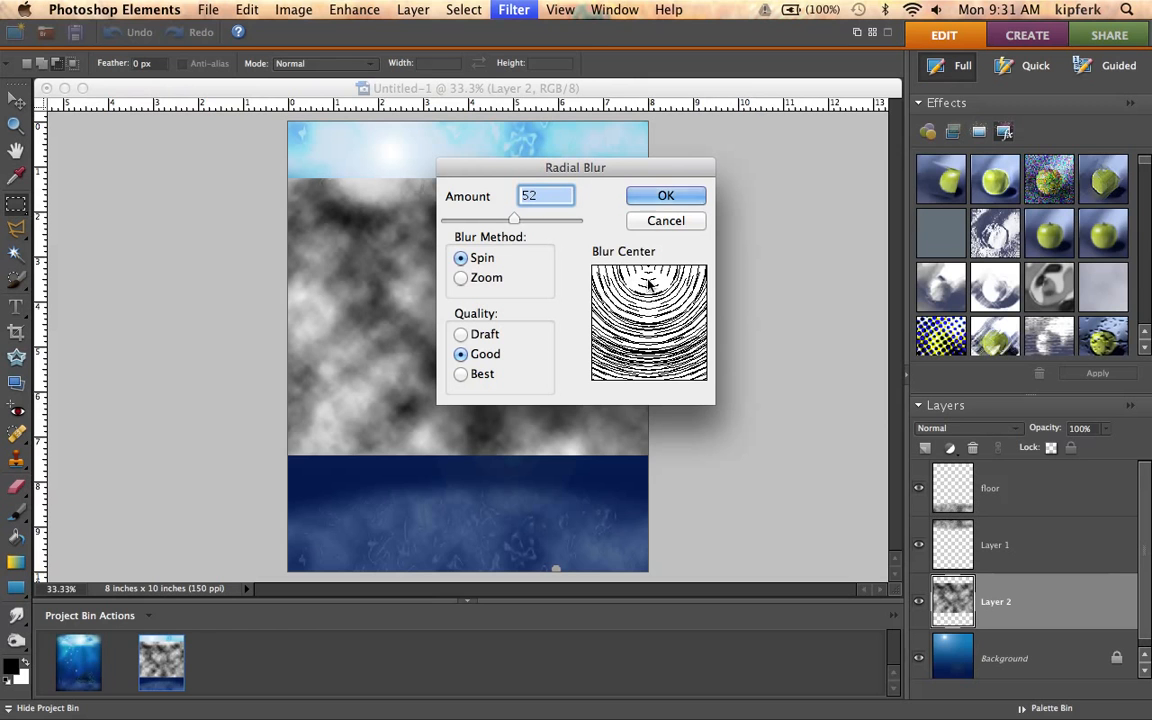
{"action": "left_click", "coordinate": [460, 278]}
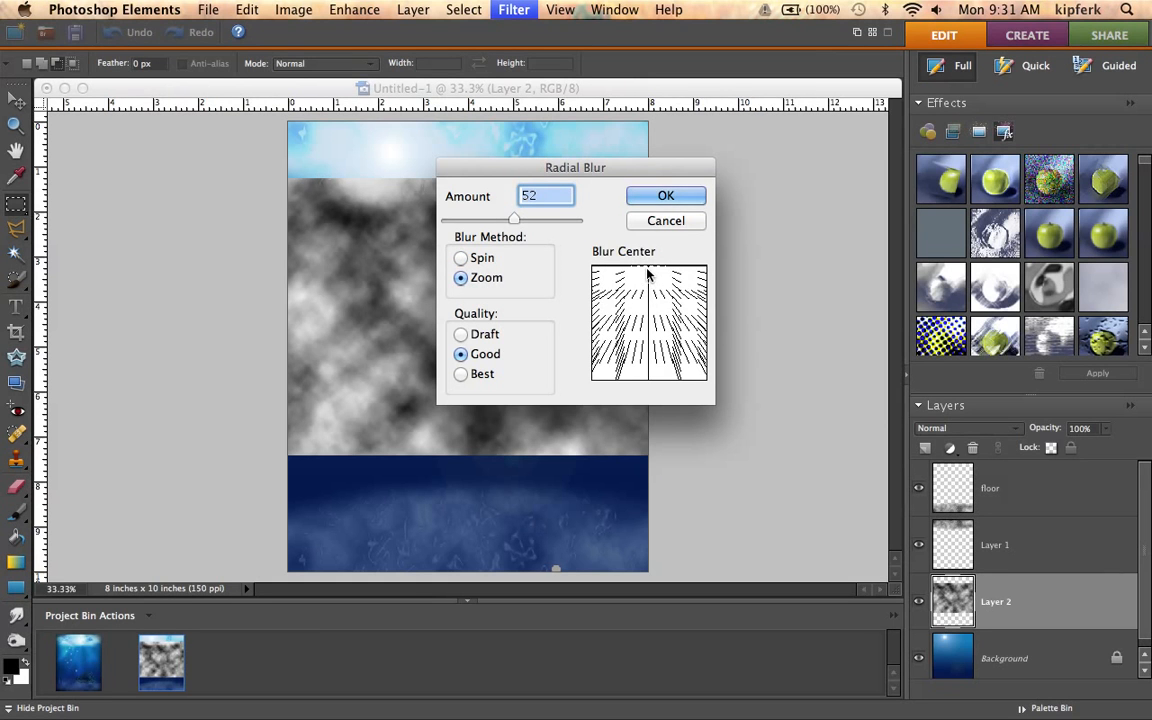
{"action": "left_click_drag", "start_coordinate": [648, 275], "coordinate": [650, 327]}
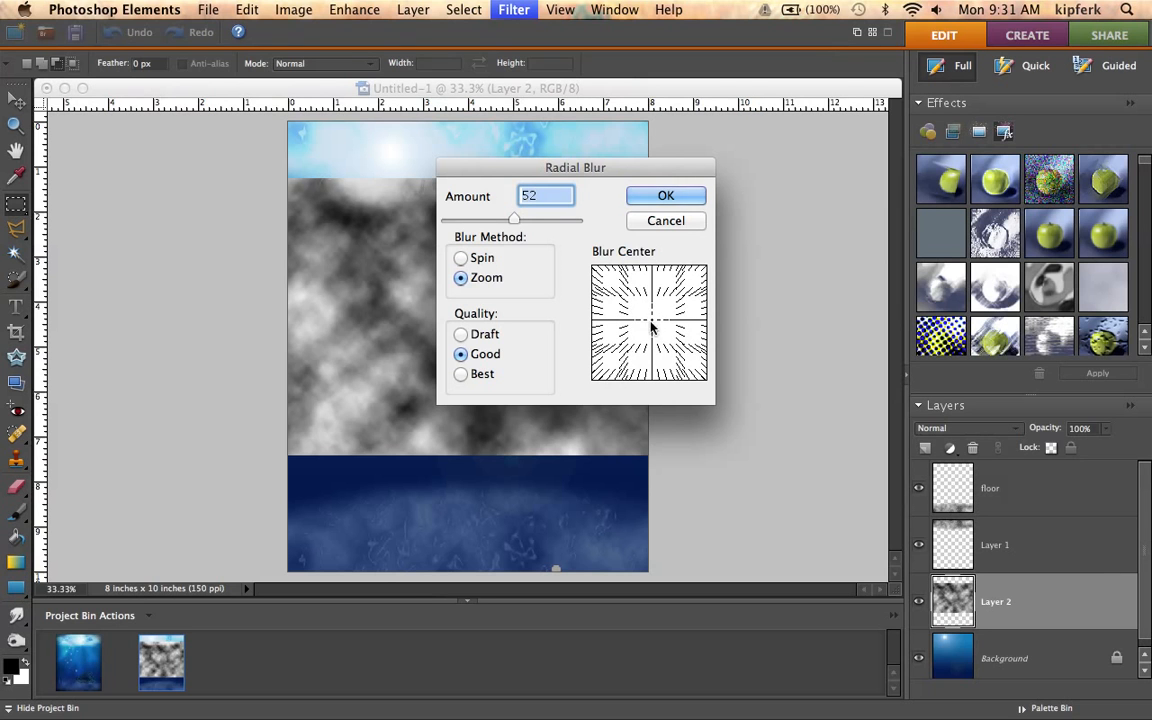
{"action": "left_click_drag", "start_coordinate": [650, 322], "coordinate": [625, 273]}
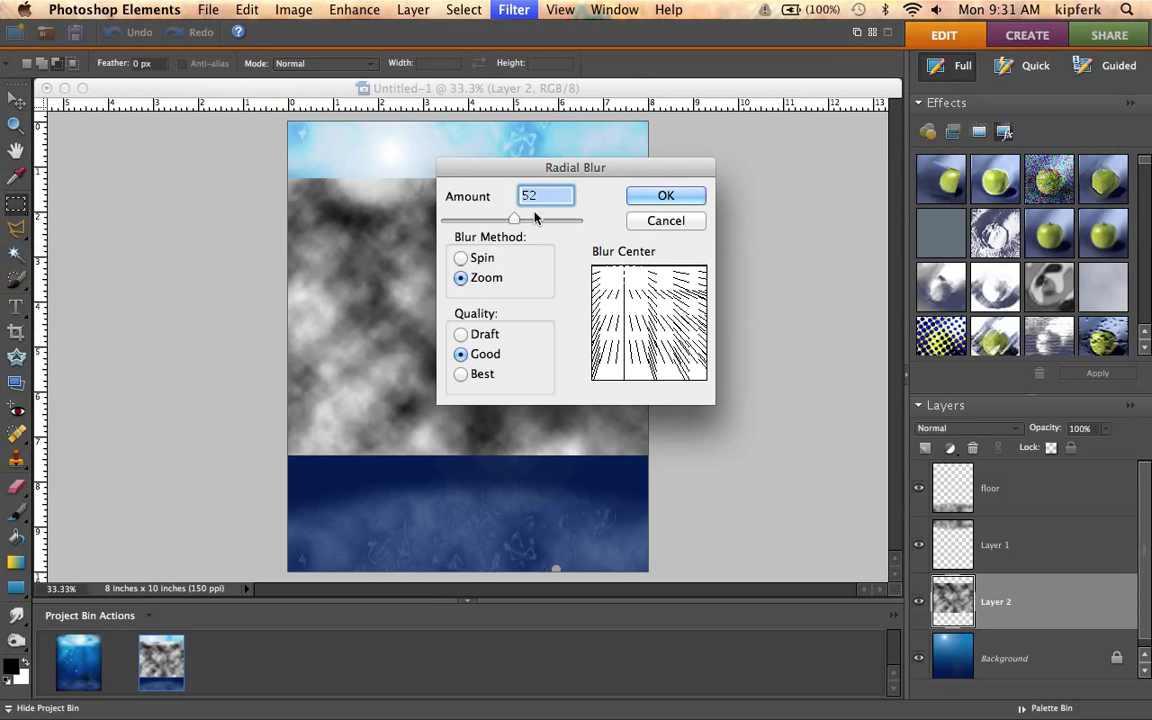
Step: Set the radial blur amount to 95 and apply it at Good quality
{"action": "left_click_drag", "start_coordinate": [527, 222], "coordinate": [591, 231]}
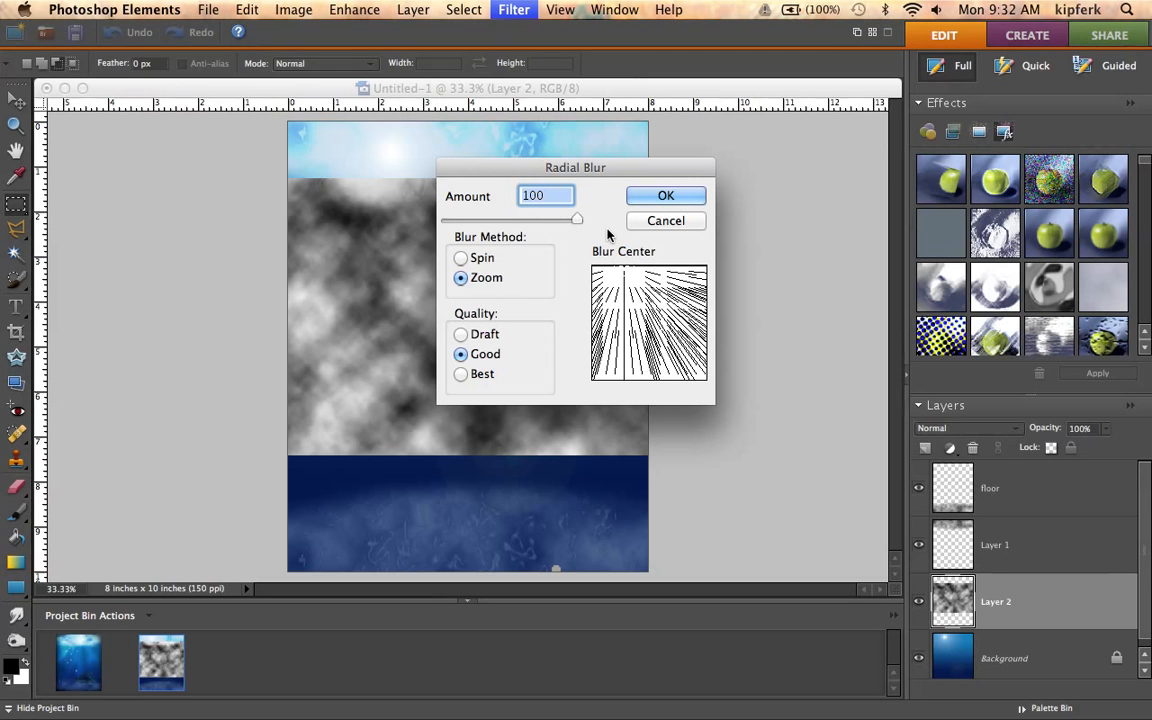
{"action": "left_click_drag", "start_coordinate": [579, 222], "coordinate": [572, 225]}
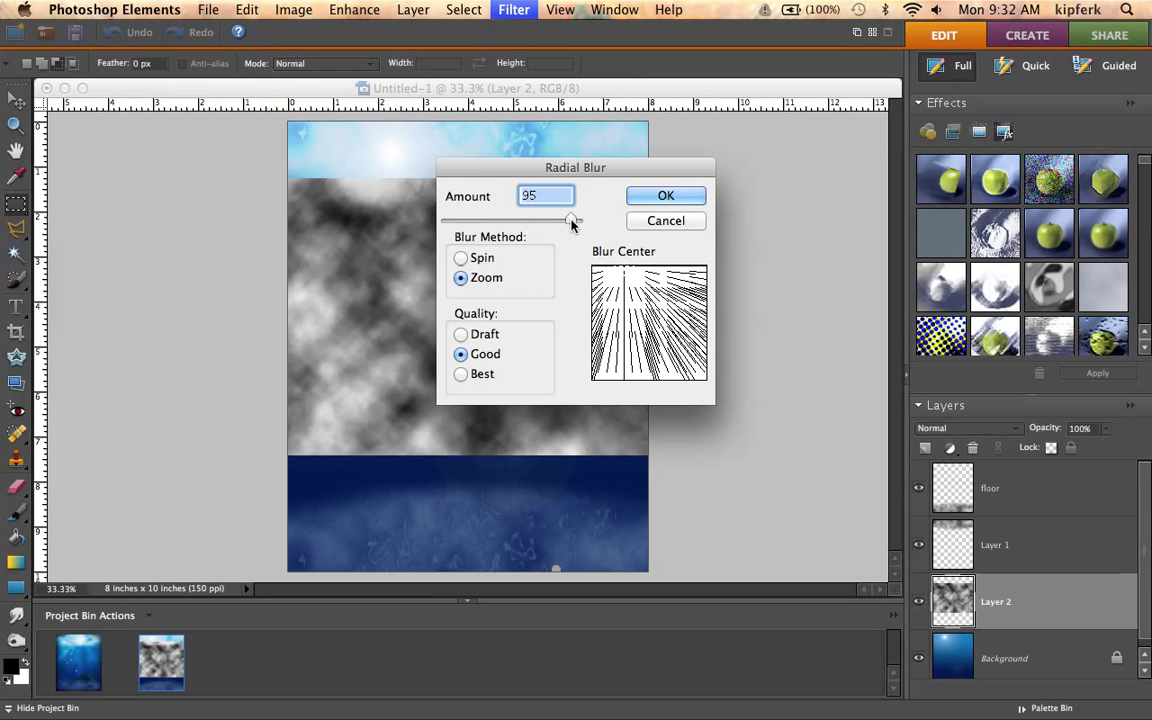
{"action": "left_click", "coordinate": [663, 195]}
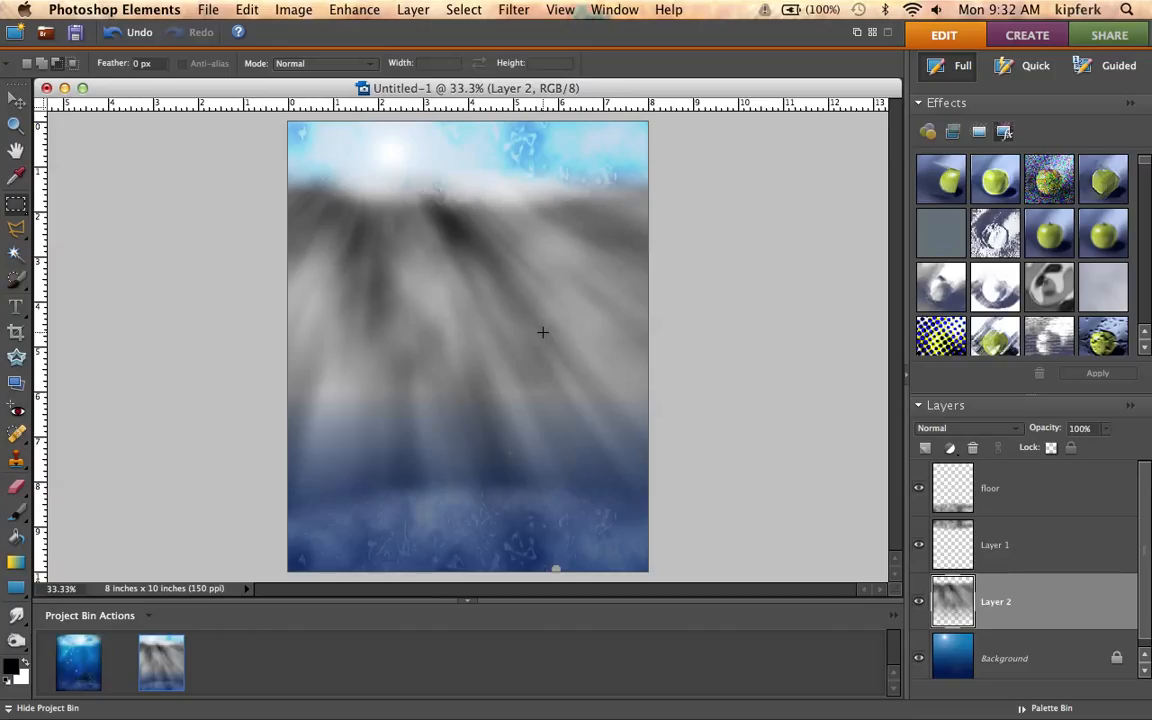
Step: Set the blurred clouds layer's blend mode to Color Dodge and move it up until its upper edge meets the canvas top
{"action": "left_click", "coordinate": [1018, 435]}
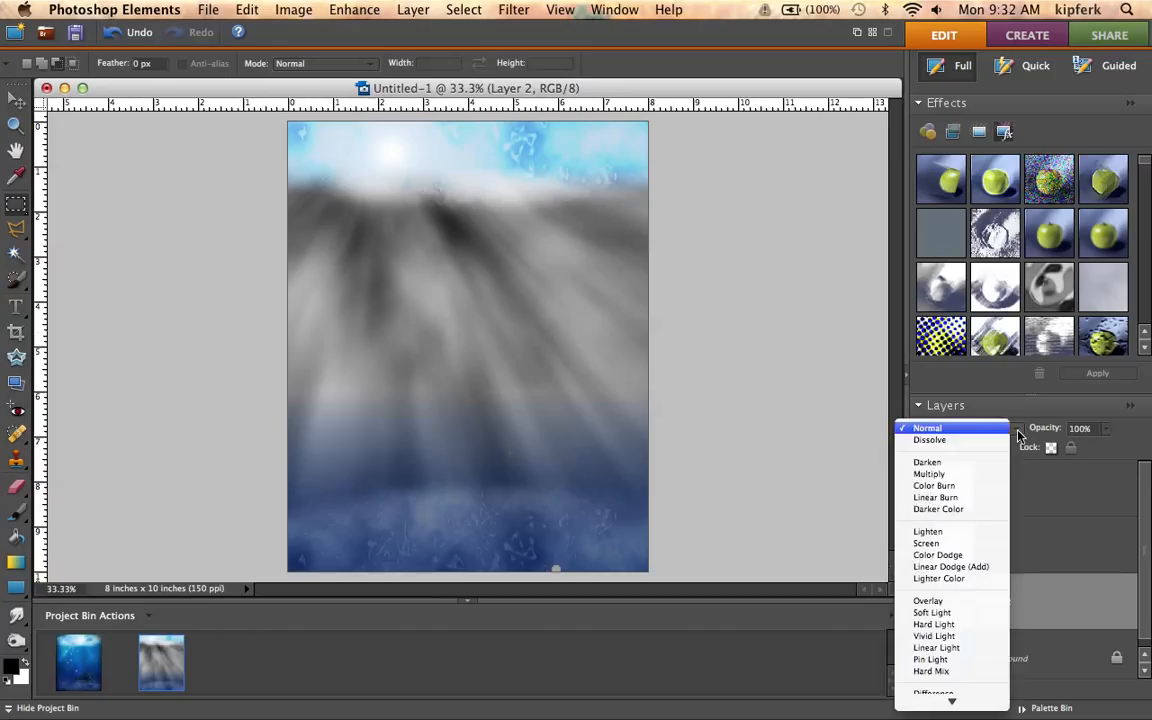
{"action": "left_click", "coordinate": [954, 556]}
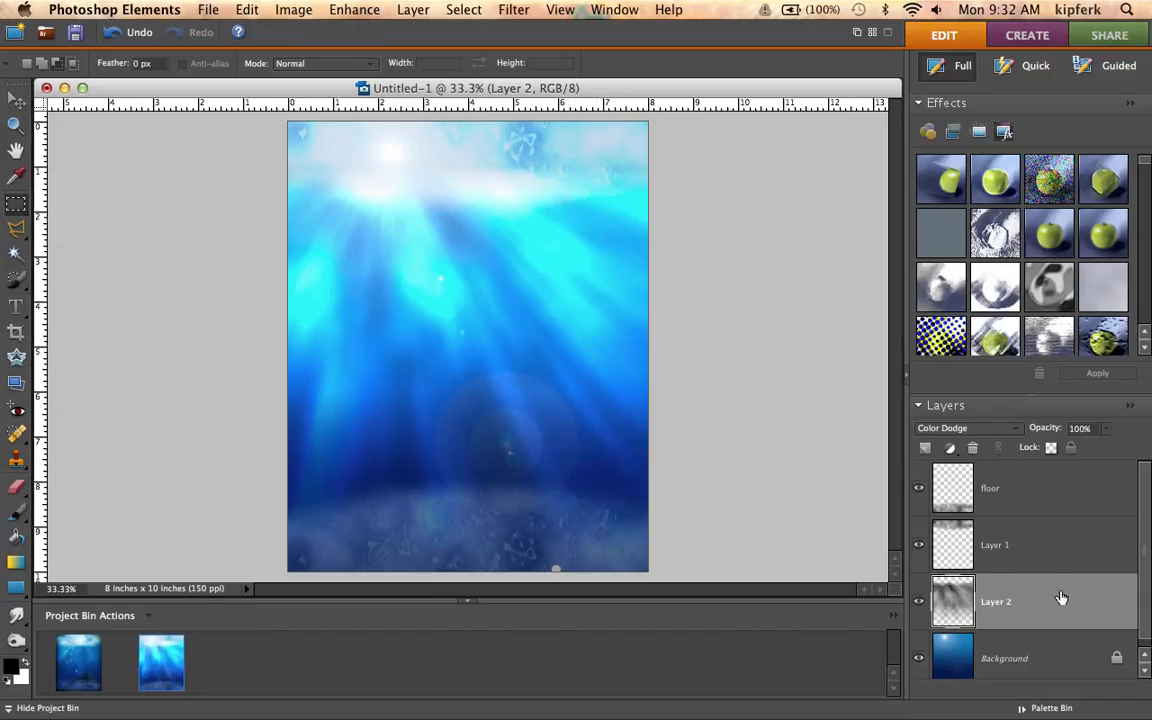
{"action": "key", "text": "v"}
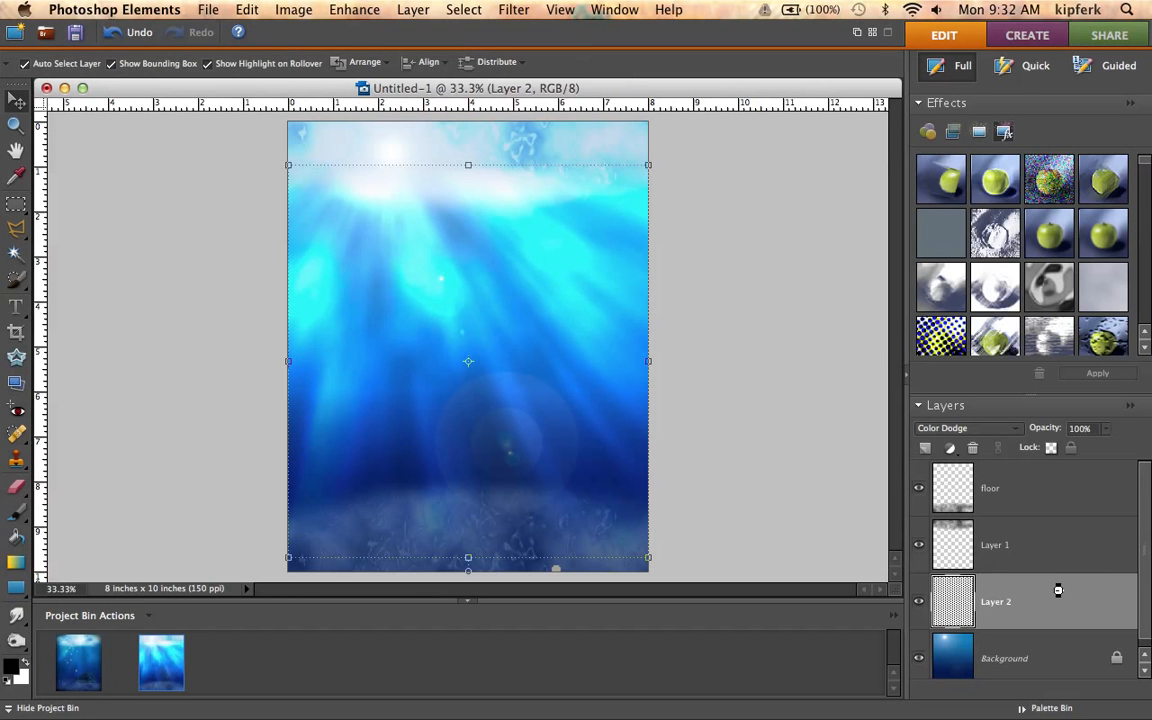
{"action": "key", "text": "shift+Up"}
{"action": "key", "text": "shift+Up"}
{"action": "key", "text": "shift+Up"}
{"action": "key", "text": "shift+Up"}
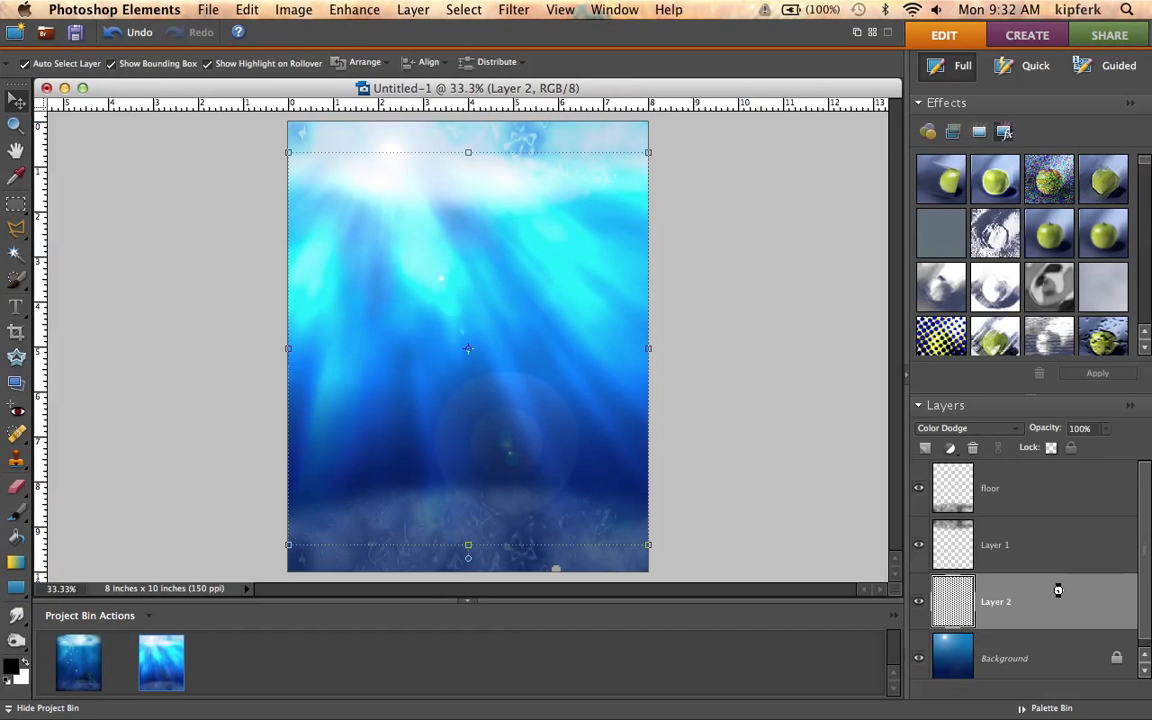
{"action": "key", "text": "shift+Up"}
{"action": "key", "text": "shift+Up"}
{"action": "key", "text": "shift+Up"}
{"action": "key", "text": "shift+Up"}
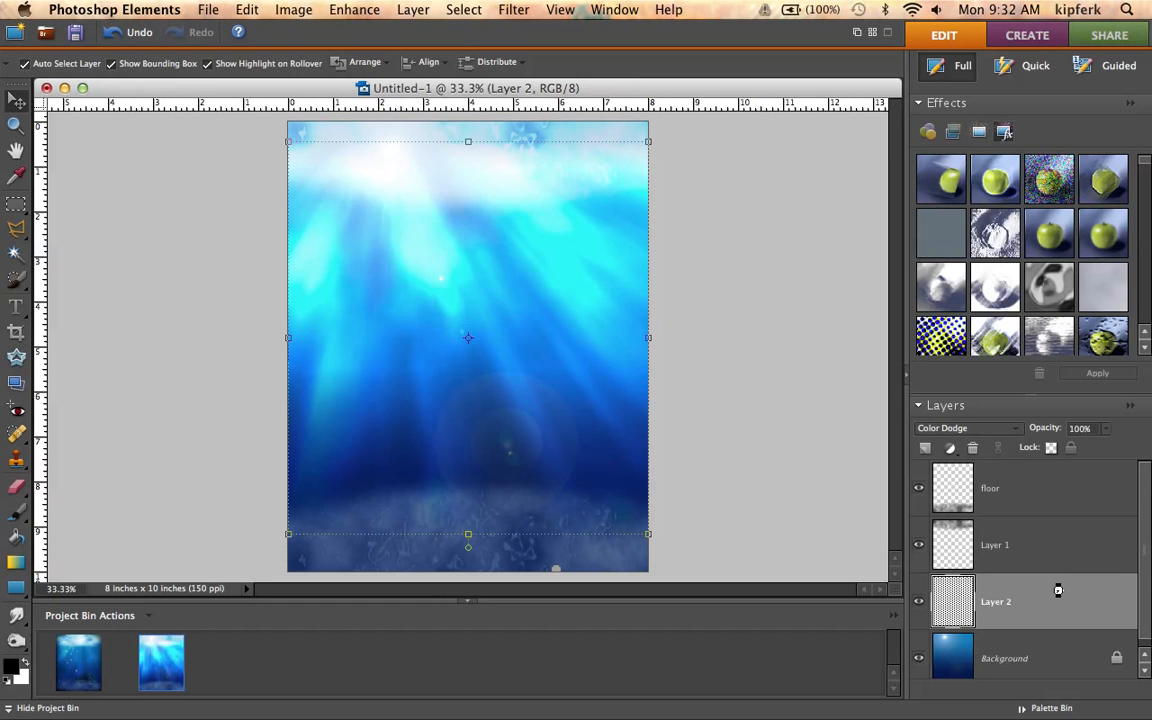
{"action": "key", "text": "shift+Up"}
{"action": "key", "text": "shift+Up"}
{"action": "key", "text": "shift+Up"}
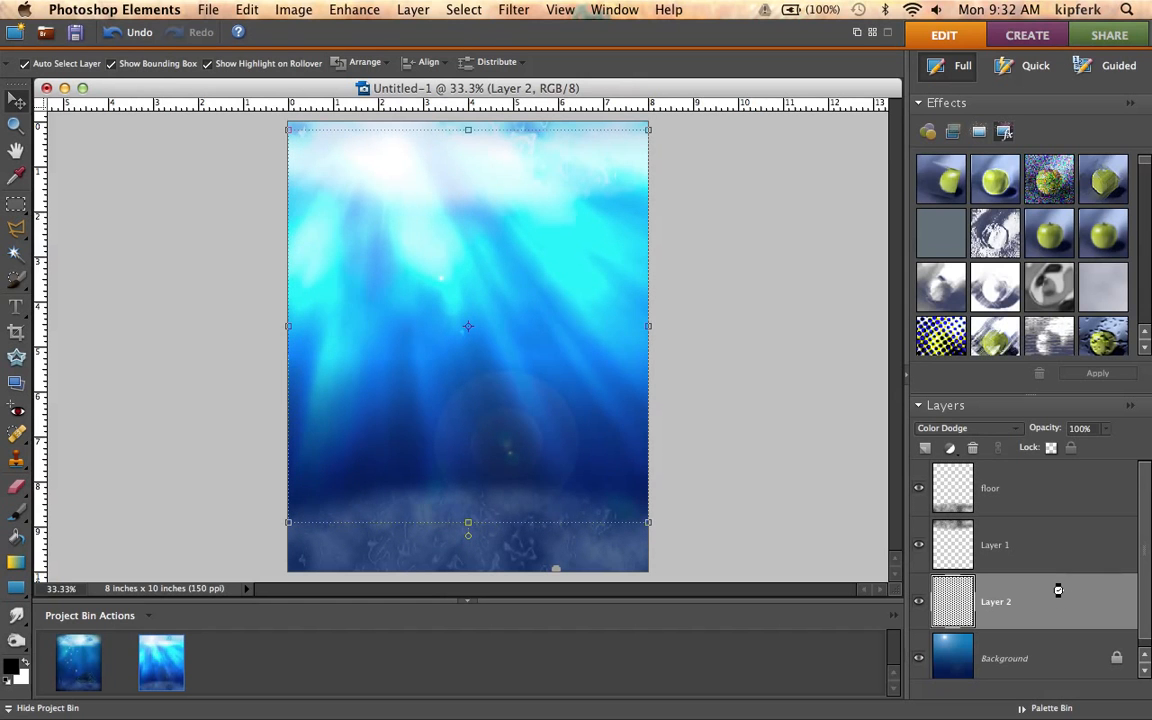
{"action": "key", "text": "shift+Up"}
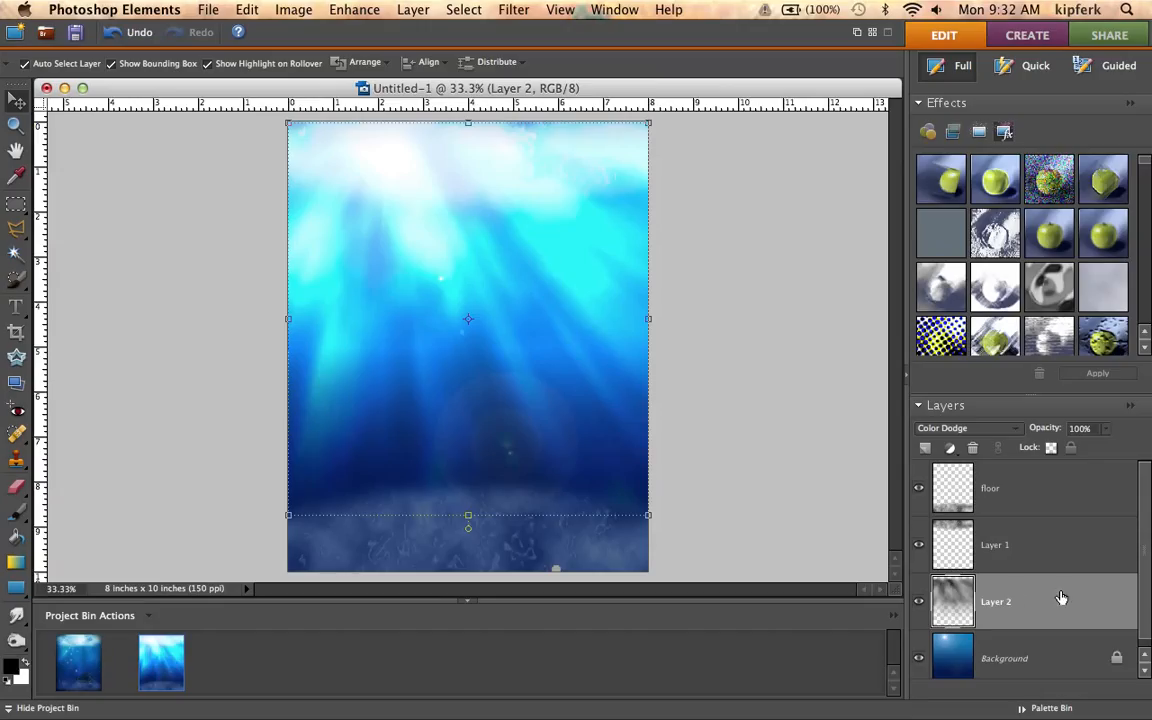
{"action": "left_click", "coordinate": [759, 368]}
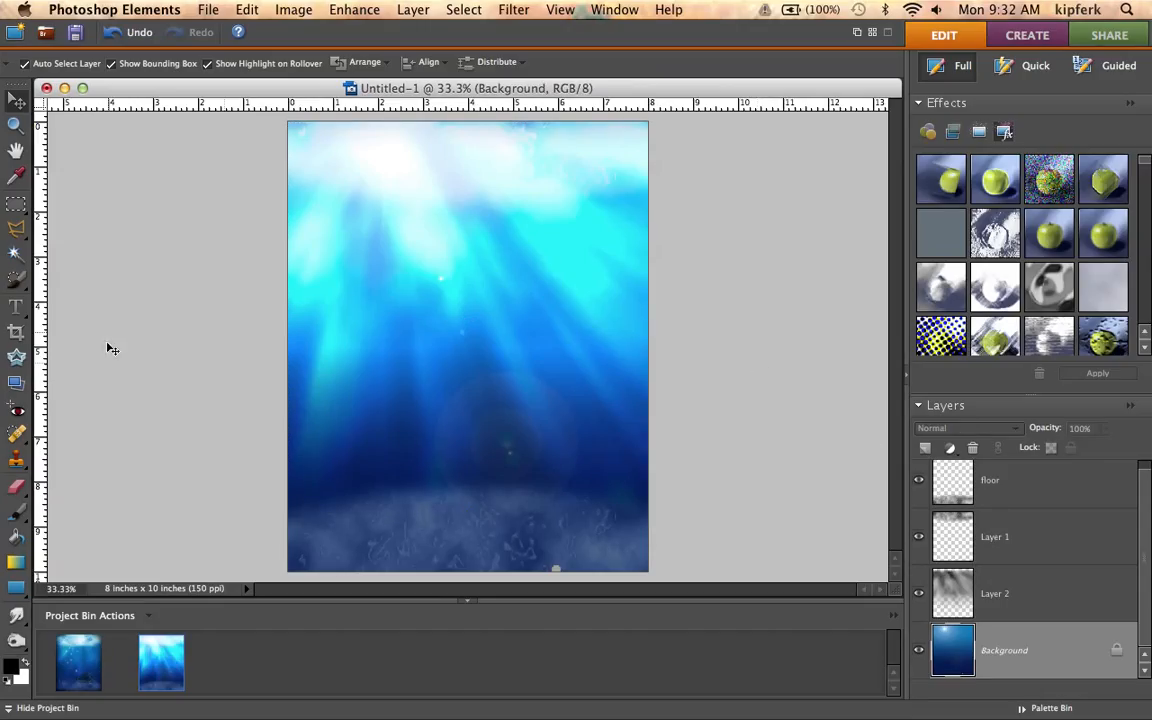
Step: Erase the light-ray layer's upper band, left edge and lower end with a soft 300 px eraser brush
{"action": "left_click", "coordinate": [17, 490]}
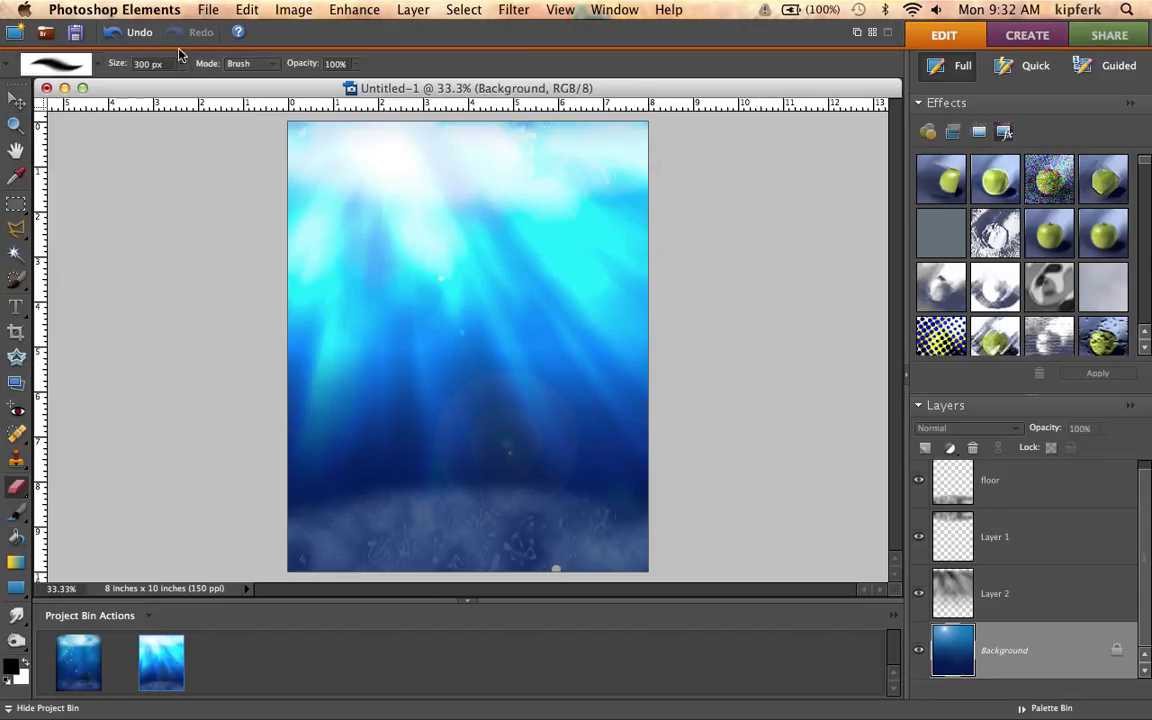
{"action": "left_click", "coordinate": [96, 66]}
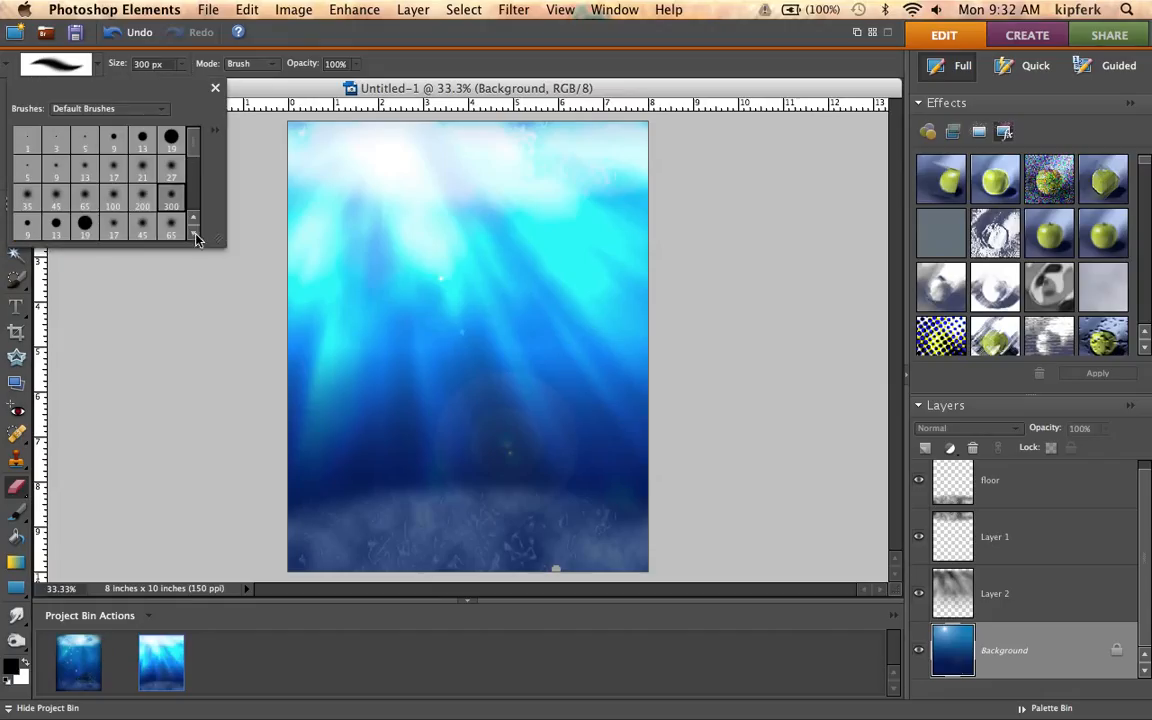
{"action": "left_click", "coordinate": [174, 198]}
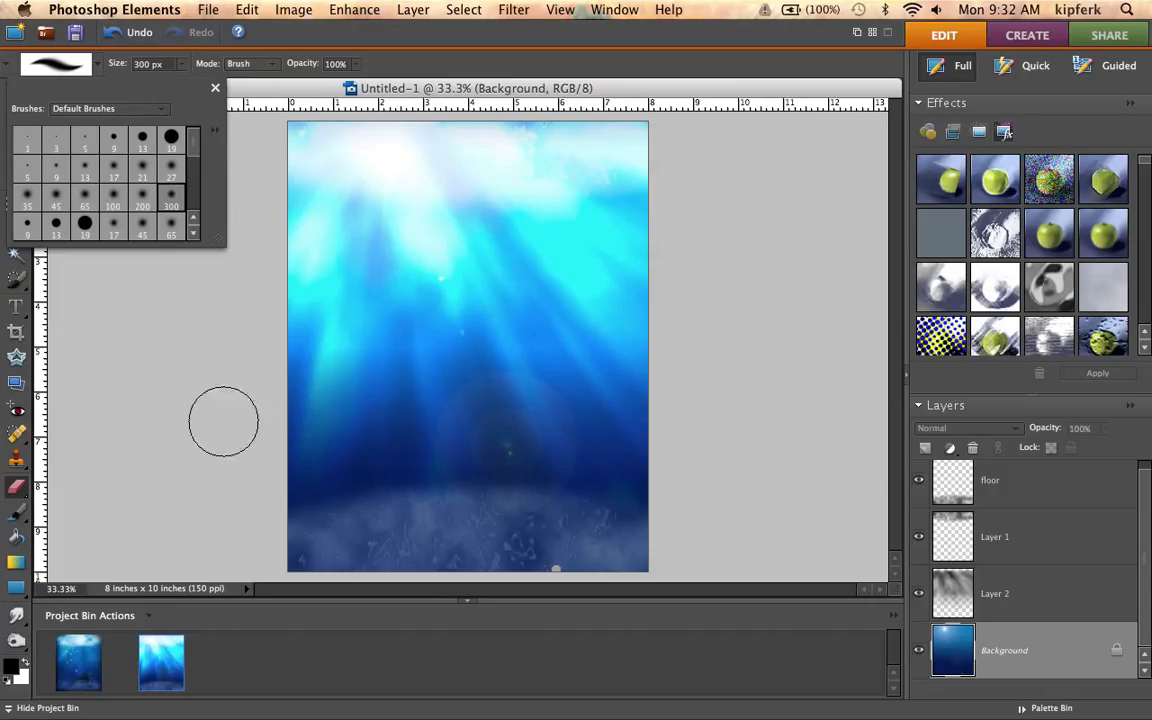
{"action": "left_click", "coordinate": [235, 386]}
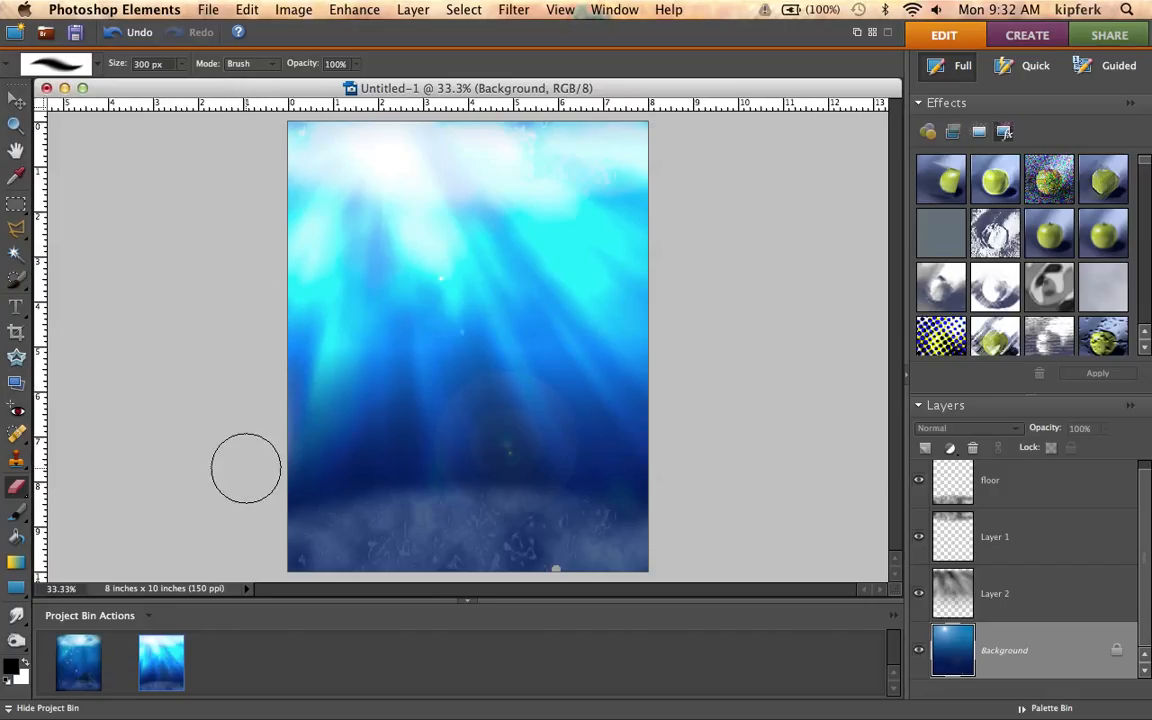
{"action": "left_click_drag", "start_coordinate": [246, 468], "coordinate": [314, 515]}
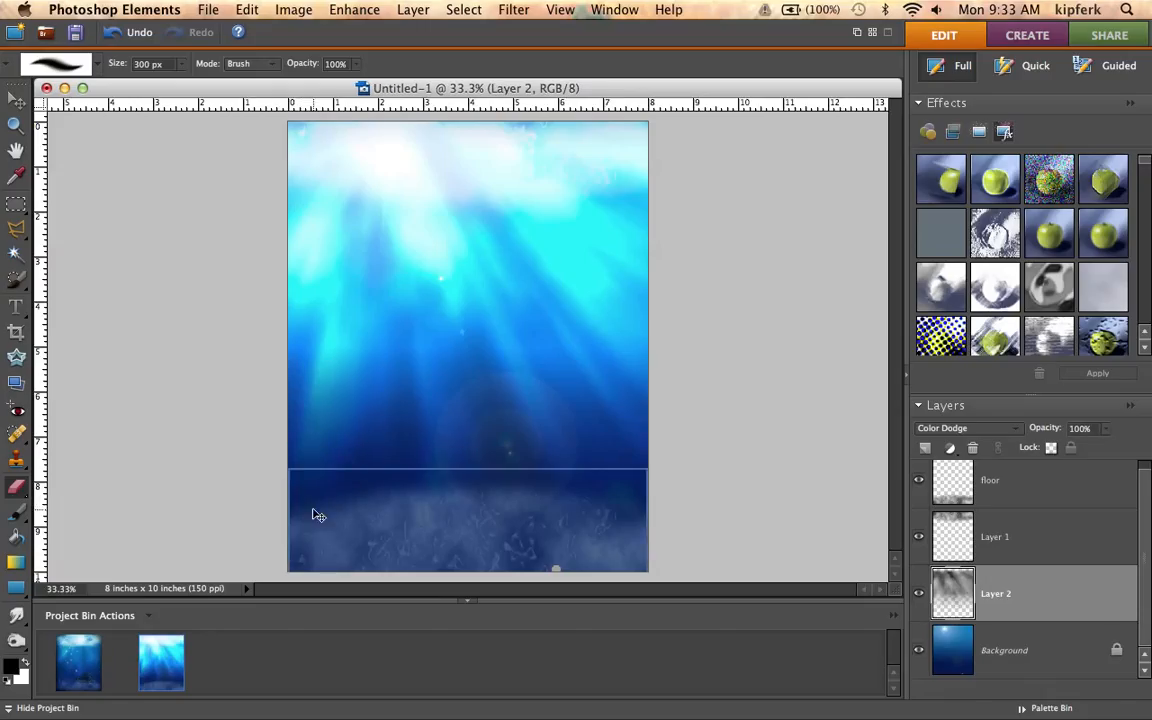
{"action": "key", "text": "super+z"}
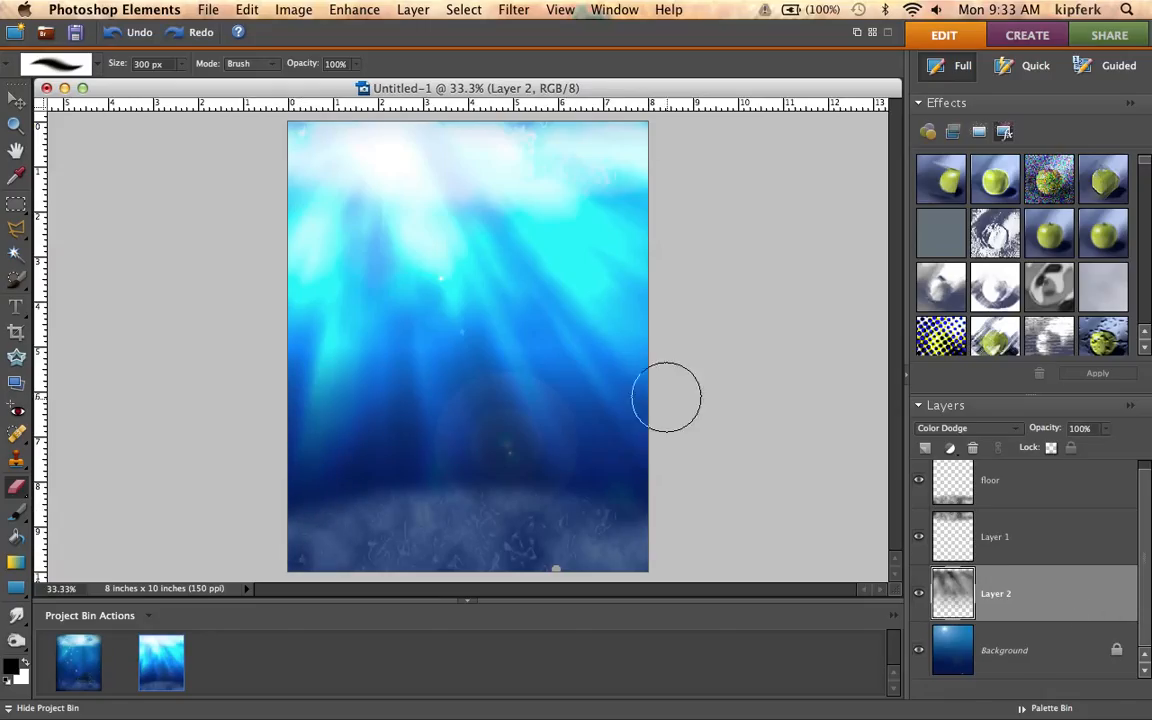
{"action": "mouse_move", "coordinate": [661, 179]}
{"action": "left_mouse_down"}
{"action": "mouse_move", "coordinate": [655, 133]}
{"action": "mouse_move", "coordinate": [637, 130]}
{"action": "mouse_move", "coordinate": [650, 123]}
{"action": "mouse_move", "coordinate": [609, 115]}
{"action": "mouse_move", "coordinate": [461, 118]}
{"action": "mouse_move", "coordinate": [401, 135]}
{"action": "mouse_move", "coordinate": [400, 122]}
{"action": "mouse_move", "coordinate": [416, 124]}
{"action": "mouse_move", "coordinate": [370, 143]}
{"action": "mouse_move", "coordinate": [270, 137]}
{"action": "mouse_move", "coordinate": [228, 166]}
{"action": "mouse_move", "coordinate": [225, 261]}
{"action": "mouse_move", "coordinate": [248, 261]}
{"action": "mouse_move", "coordinate": [284, 302]}
{"action": "mouse_move", "coordinate": [248, 400]}
{"action": "mouse_move", "coordinate": [250, 476]}
{"action": "mouse_move", "coordinate": [355, 455]}
{"action": "left_mouse_up"}
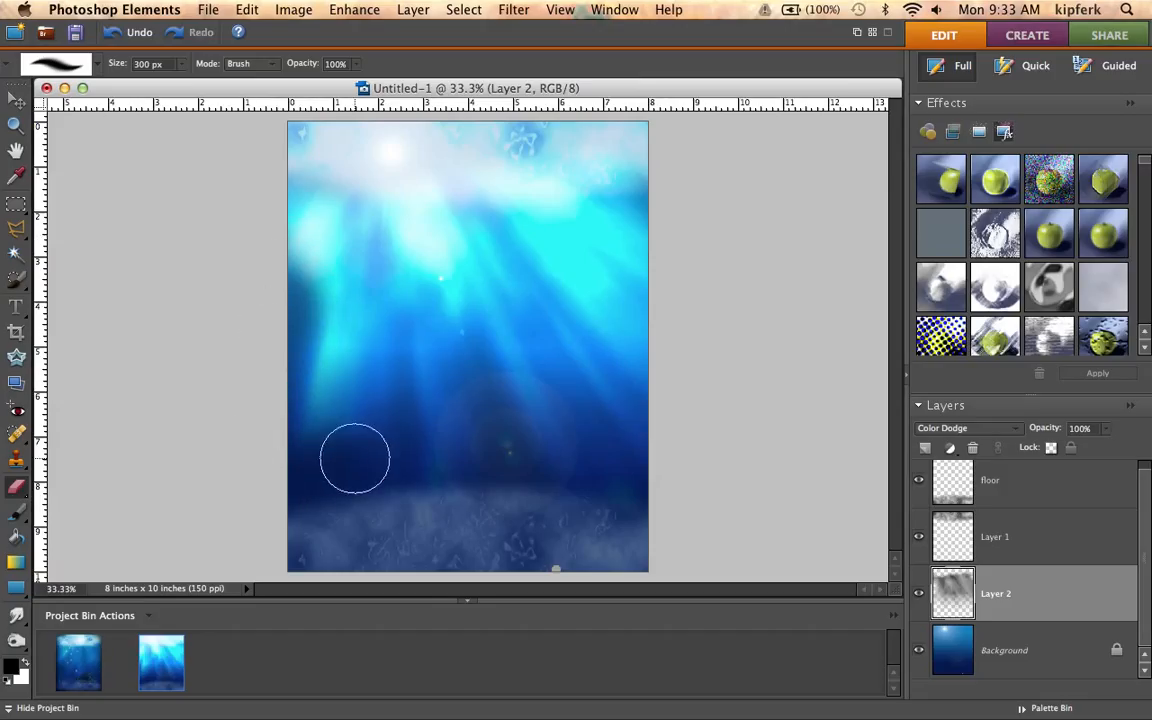
Step: Set the light-ray layer's opacity to 70%
{"action": "left_click", "coordinate": [1107, 429]}
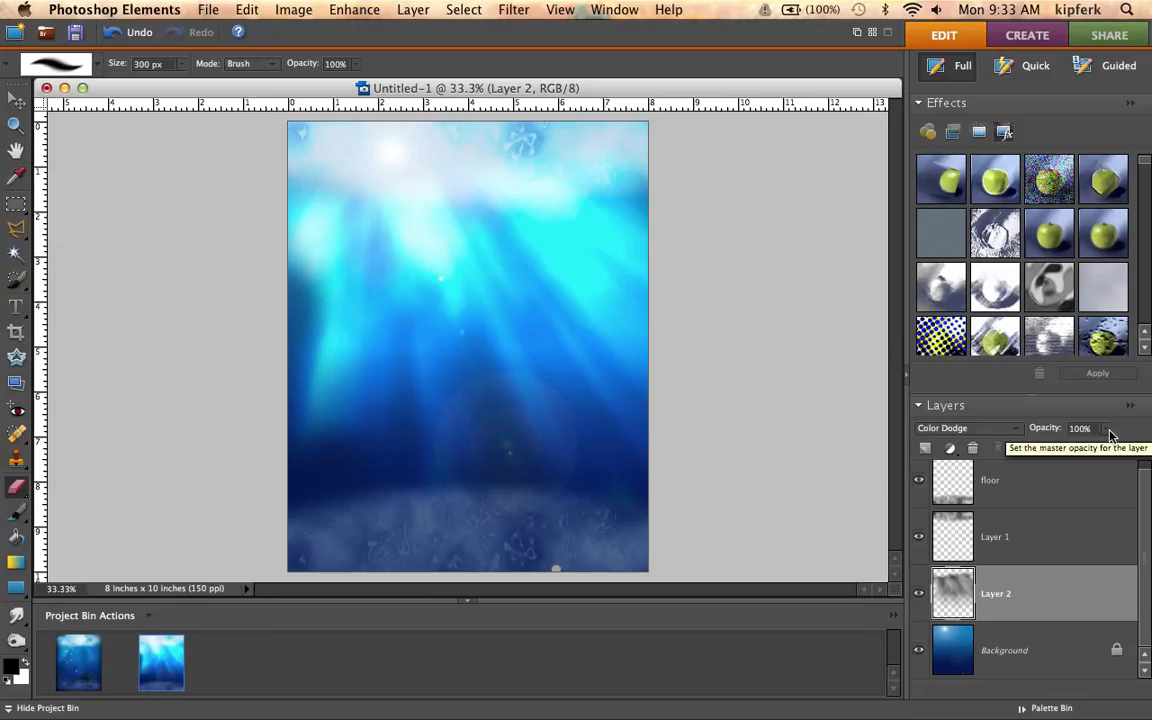
{"action": "left_click", "coordinate": [1108, 430]}
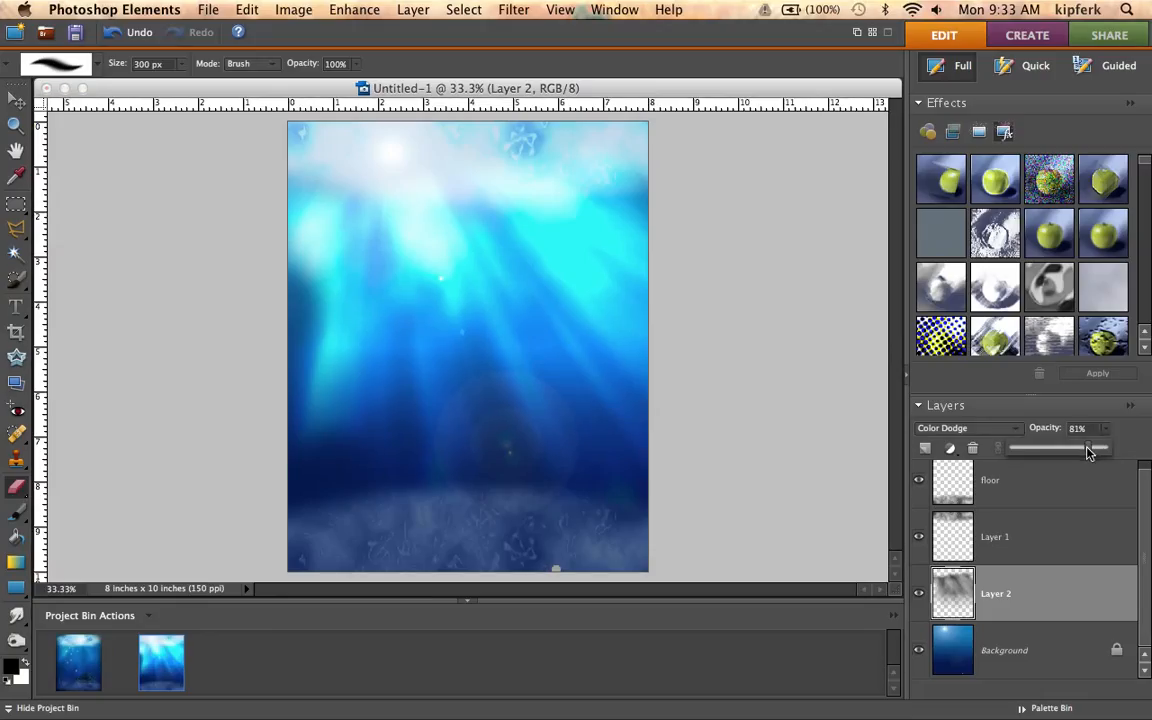
{"action": "left_click_drag", "start_coordinate": [1089, 452], "coordinate": [1079, 454]}
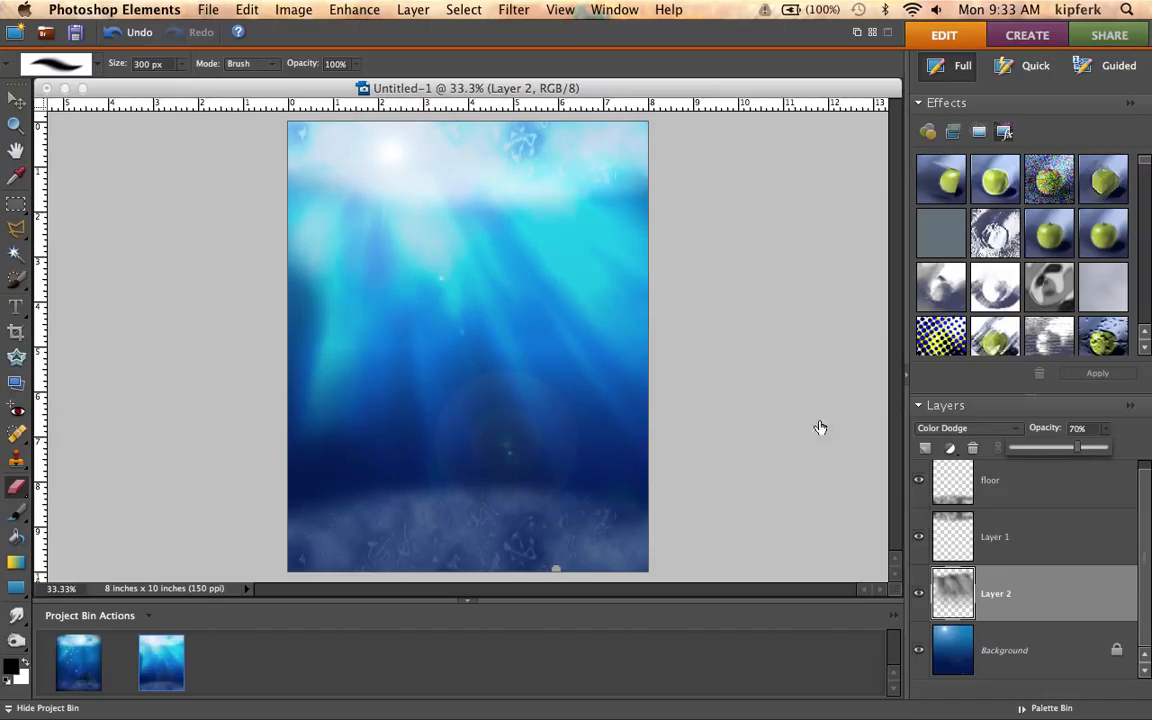
{"action": "left_click", "coordinate": [239, 303]}
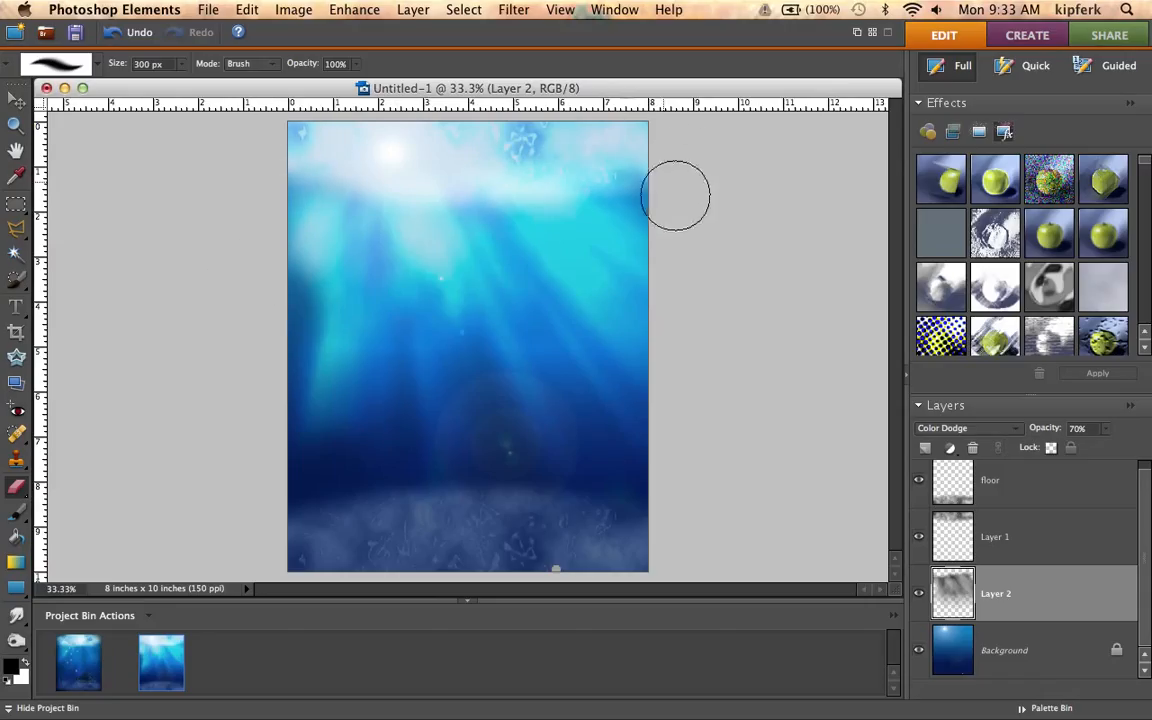
Step: Erase the light-ray layer along the canvas's right edge and lower right area with the soft 300 px eraser
{"action": "mouse_move", "coordinate": [665, 277]}
{"action": "left_mouse_down"}
{"action": "mouse_move", "coordinate": [681, 414]}
{"action": "mouse_move", "coordinate": [661, 450]}
{"action": "mouse_move", "coordinate": [622, 473]}
{"action": "left_mouse_up"}
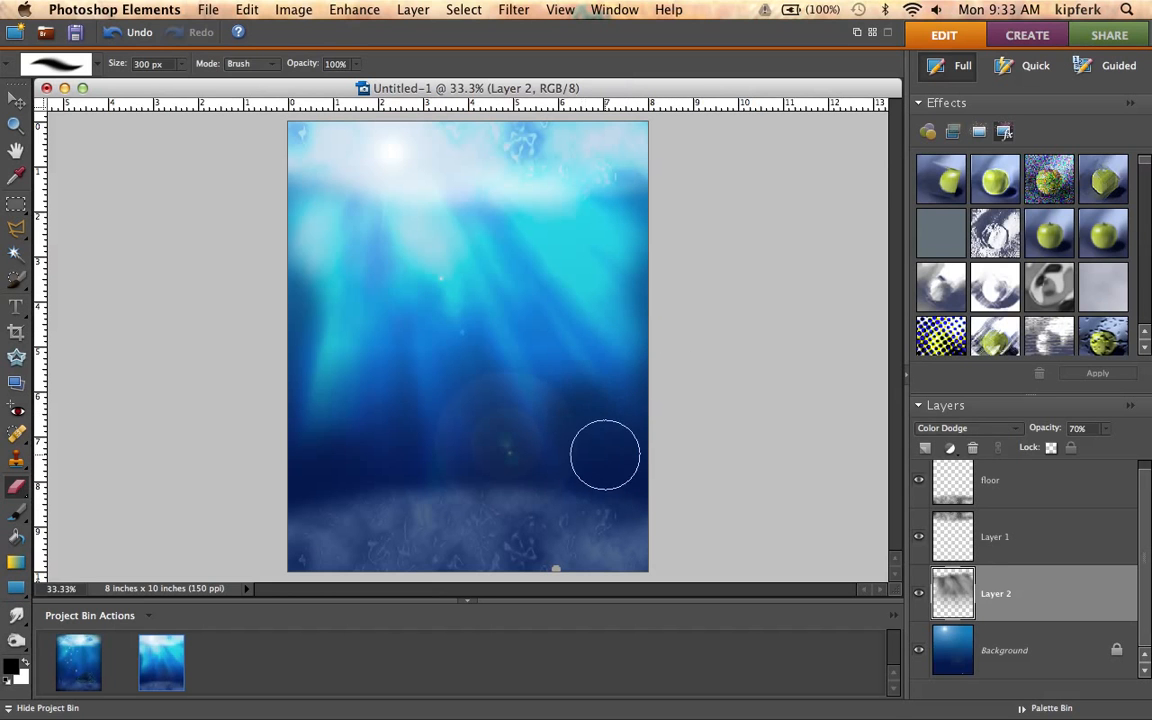